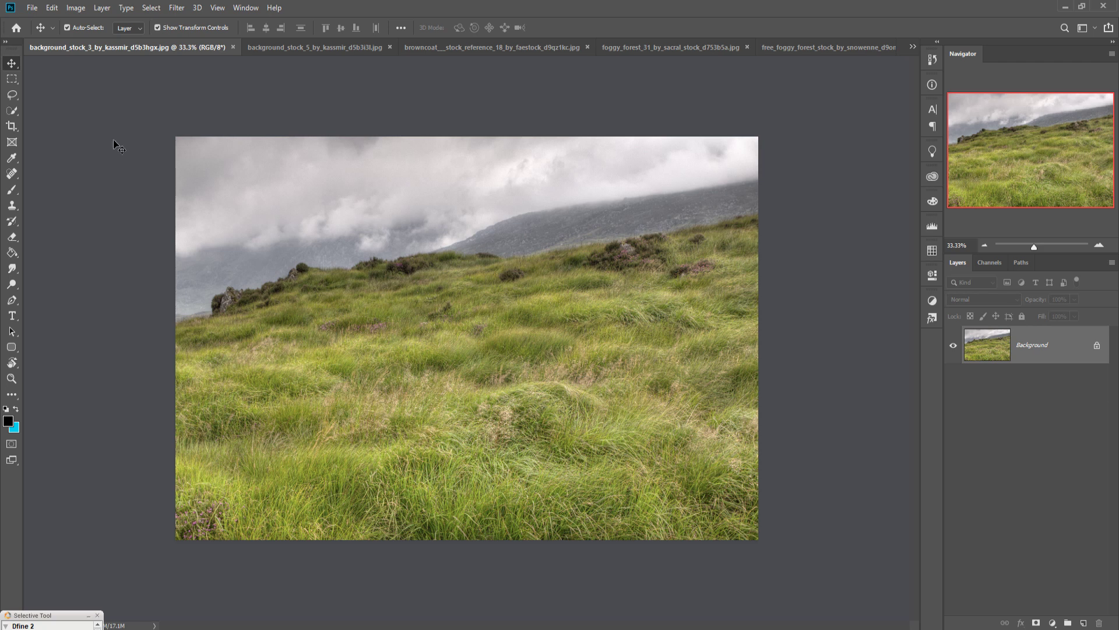
# Step: Create a new white 1920 x 1080 px document with a resolution of 300 pixels/inch
pyautogui.click(32, 8)
pyautogui.click(33, 9)
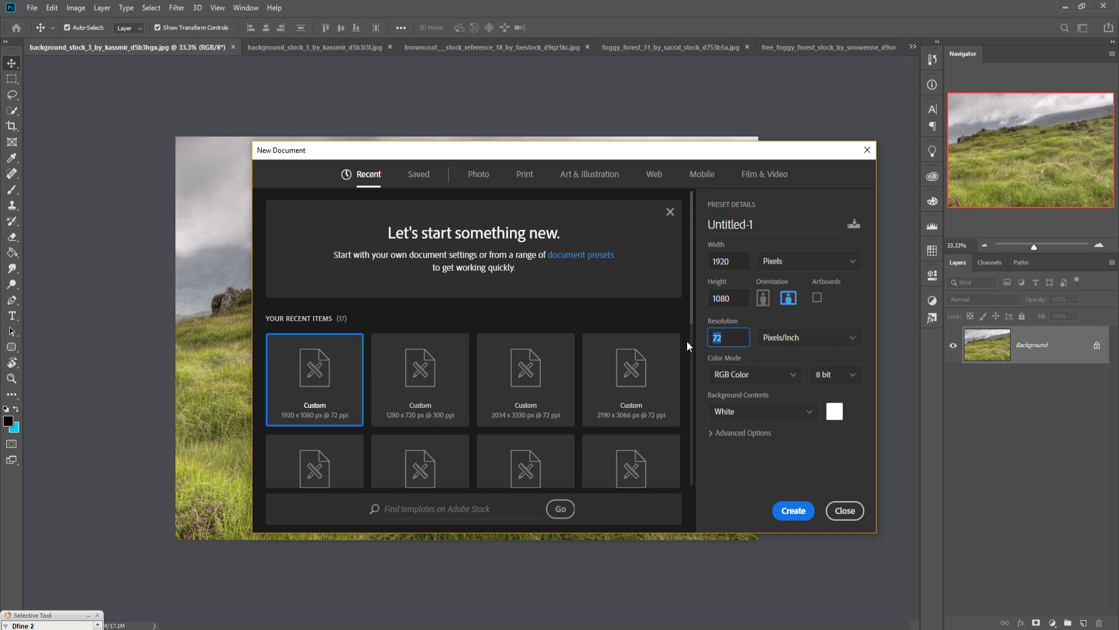
pyautogui.write('300')
pyautogui.click(785, 521)
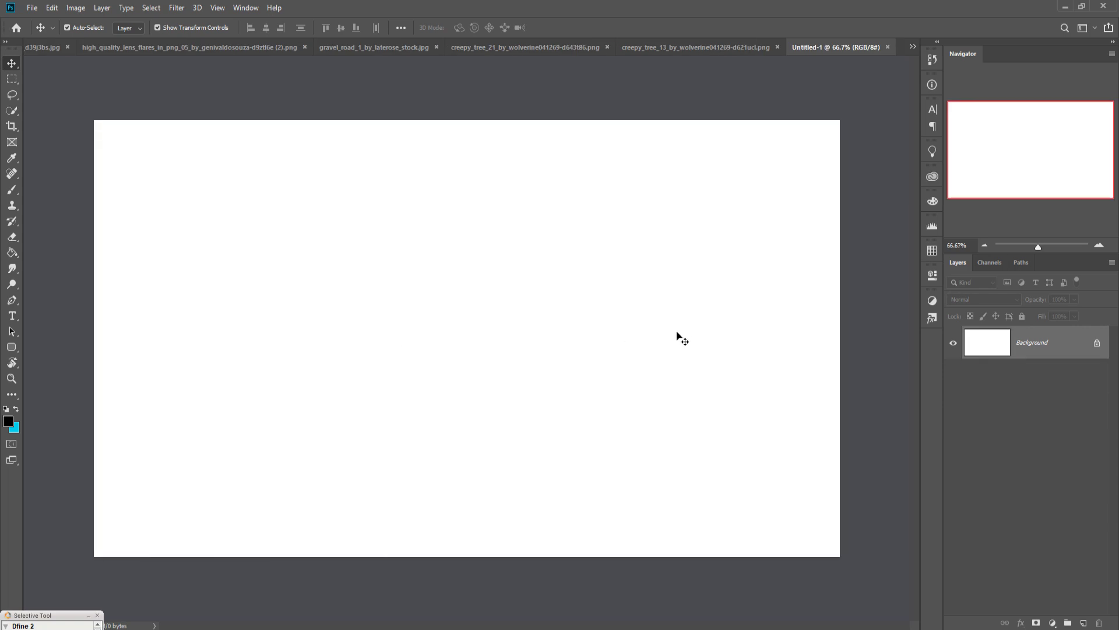
# Step: Switch to the browncoat stock photo and start a Pen path around the heel, sole and toe of the woman's rear boot
pyautogui.click(912, 47)
pyautogui.click(901, 61)
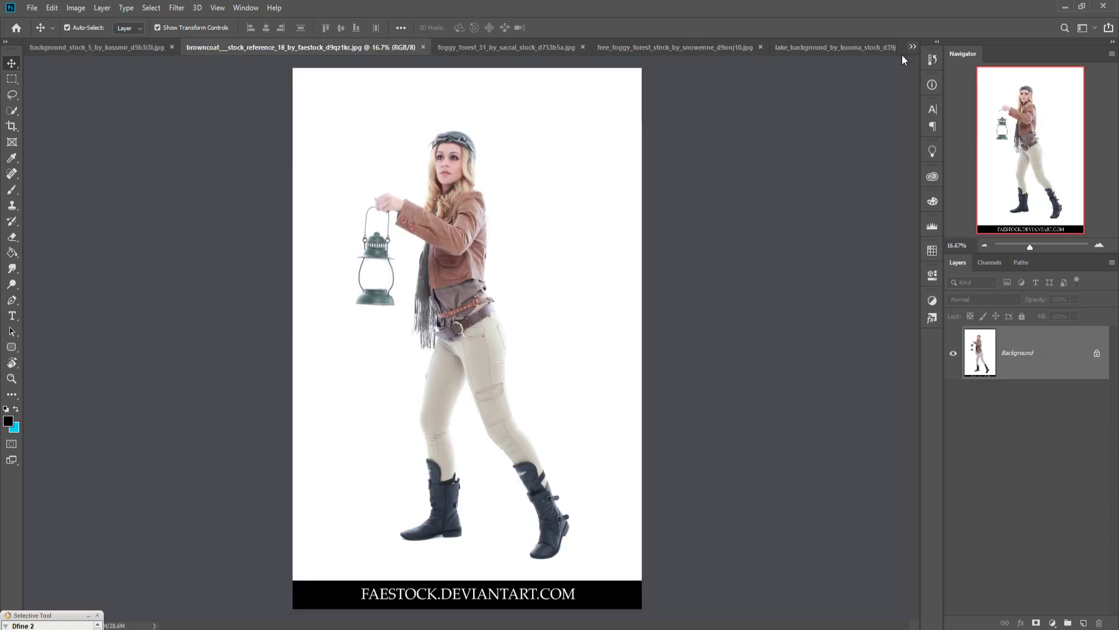
pyautogui.click(12, 300)
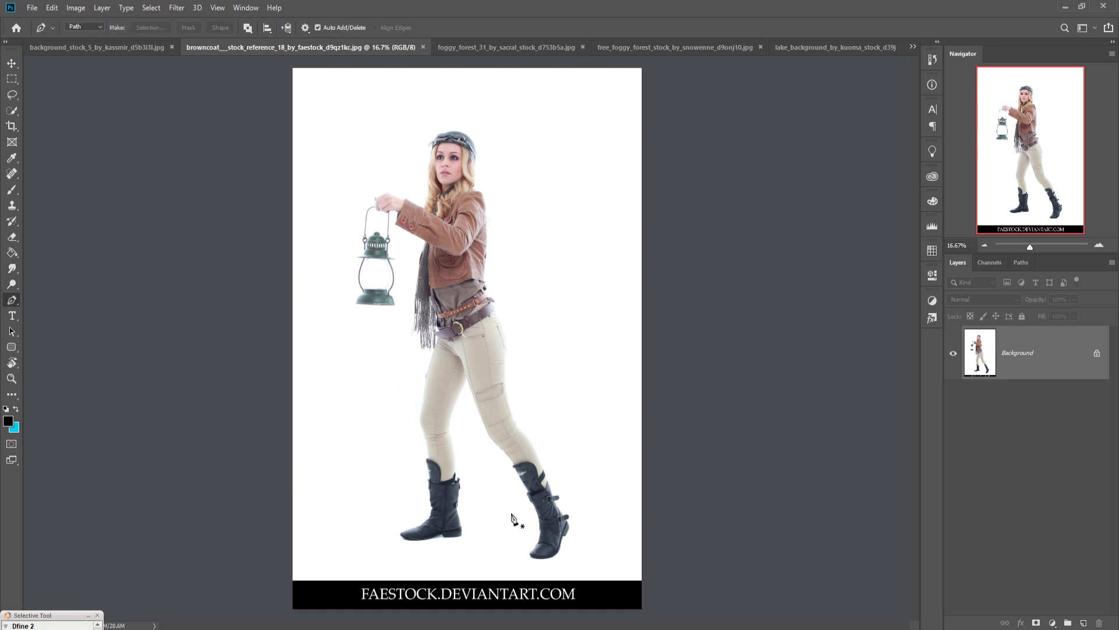
pyautogui.hotkey('ctrl', '+')
pyautogui.hotkey('ctrl', '+')
pyautogui.hotkey('ctrl', '+')
pyautogui.hotkey('ctrl', '+')
pyautogui.hotkey('ctrl', '+')
pyautogui.hotkey('ctrl', '+')
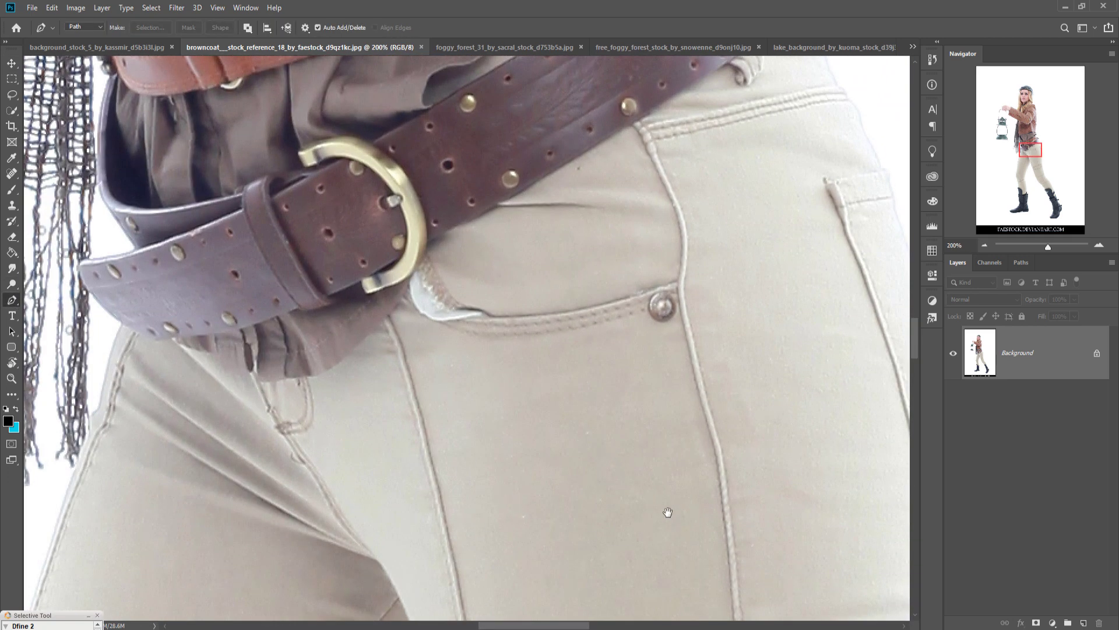
pyautogui.moveTo(668, 511); pyautogui.dragTo(593, 93)
pyautogui.moveTo(659, 565); pyautogui.dragTo(606, 94)
pyautogui.moveTo(789, 513); pyautogui.dragTo(477, 120)
pyautogui.moveTo(524, 559); pyautogui.dragTo(474, 200)
pyautogui.moveTo(610, 457); pyautogui.dragTo(480, 71)
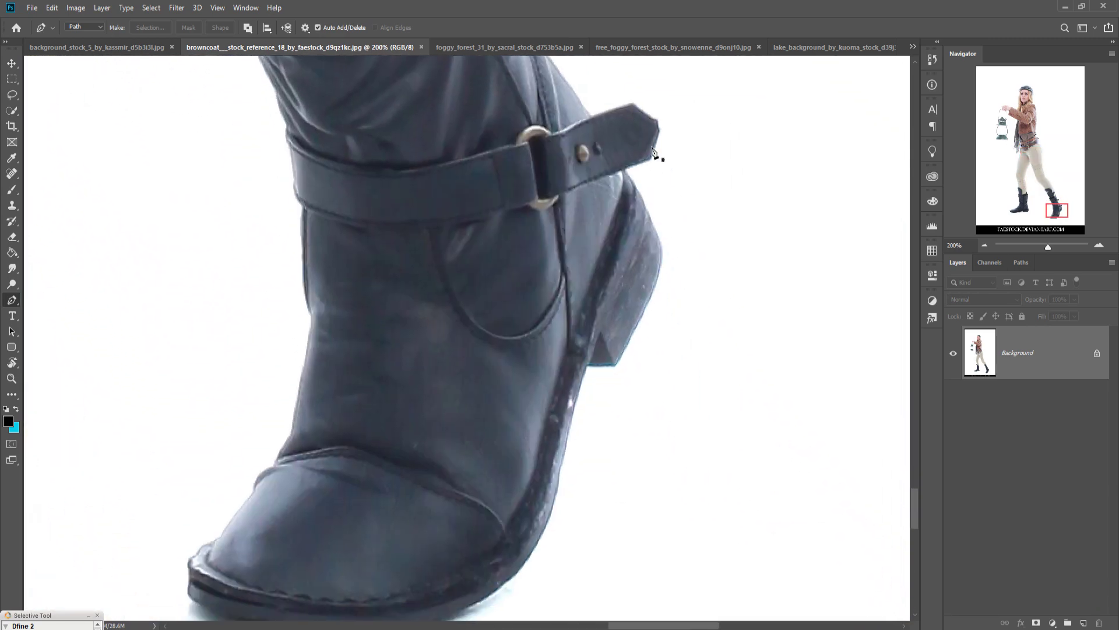
pyautogui.click(632, 183)
pyautogui.click(657, 237)
pyautogui.click(650, 300)
pyautogui.click(337, 381)
pyautogui.click(285, 259)
pyautogui.click(333, 183)
# Step: Continue the path up the front edge of the rear boot's shaft to the boot top
pyautogui.click(411, 325)
pyautogui.click(402, 234)
pyautogui.click(384, 135)
pyautogui.moveTo(361, 88); pyautogui.dragTo(482, 392)
pyautogui.click(385, 212)
pyautogui.moveTo(384, 204); pyautogui.dragTo(462, 406)
pyautogui.click(353, 173)
# Step: Trace the path up the inner edge of the rear trouser leg to the crotch
pyautogui.moveTo(331, 101); pyautogui.dragTo(539, 328)
pyautogui.click(423, 170)
pyautogui.click(374, 106)
pyautogui.moveTo(350, 101); pyautogui.dragTo(554, 374)
pyautogui.click(663, 275)
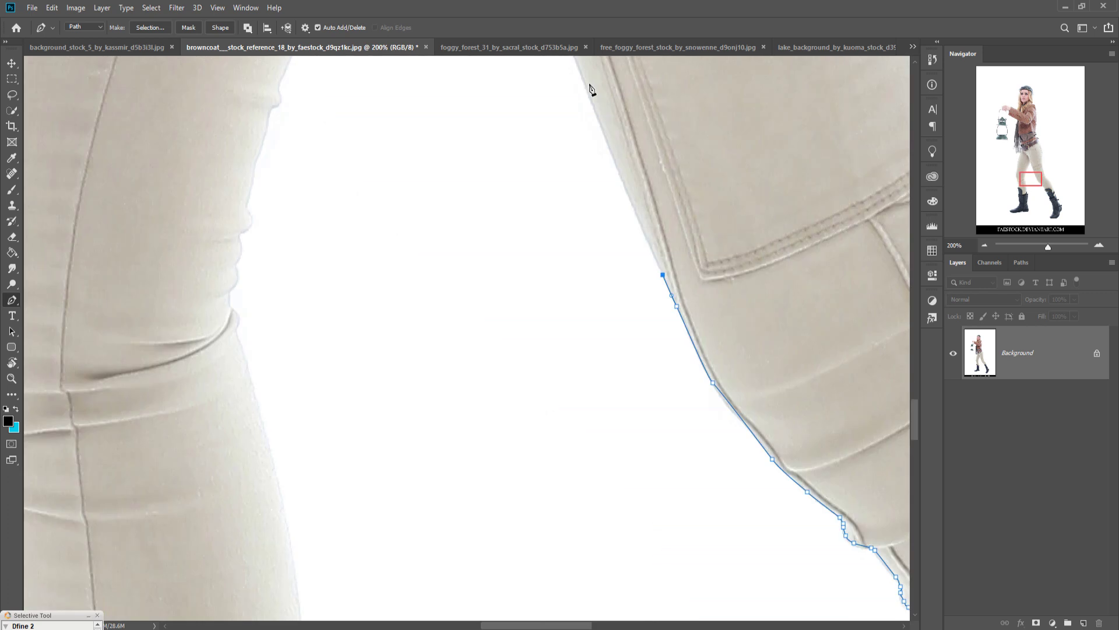
pyautogui.moveTo(642, 110); pyautogui.dragTo(759, 427)
pyautogui.click(537, 127)
# Step: Trace the inner edge of the front leg down to the pull tab at the boot top
pyautogui.click(412, 405)
pyautogui.click(375, 487)
pyautogui.click(370, 324)
pyautogui.moveTo(385, 466); pyautogui.dragTo(400, 178)
pyautogui.click(403, 290)
pyautogui.click(456, 367)
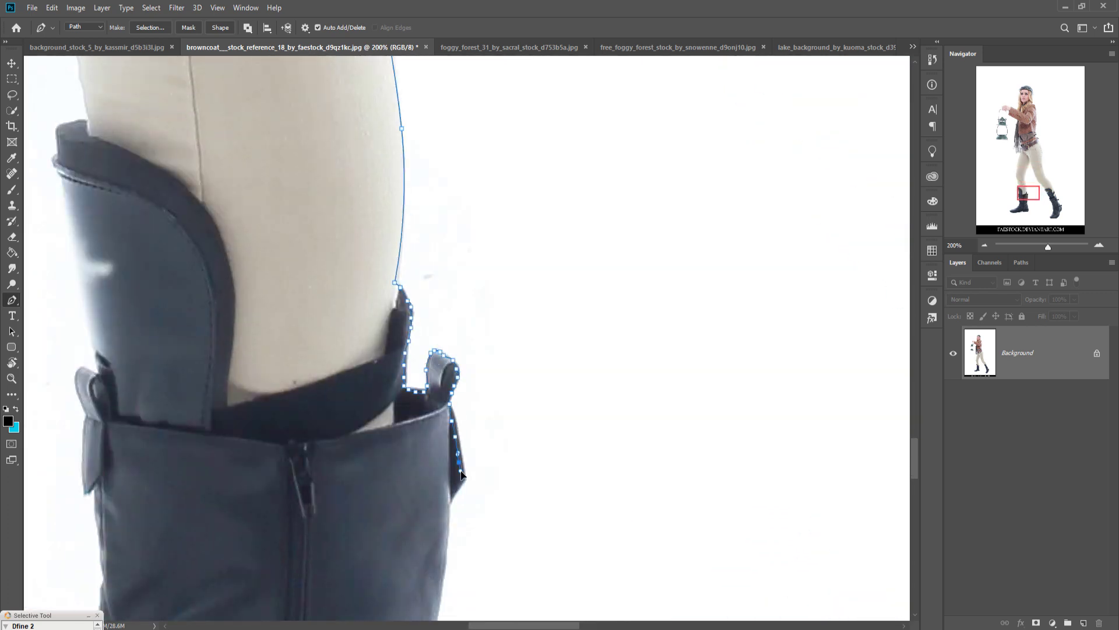
# Step: Continue the path down the back edge of the front boot to its heel
pyautogui.moveTo(431, 466); pyautogui.dragTo(464, 138)
pyautogui.click(462, 404)
pyautogui.moveTo(461, 404); pyautogui.dragTo(391, 126)
pyautogui.click(414, 208)
pyautogui.click(431, 448)
# Step: Outline the underside of the front boot's heel and the arch of its sole
pyautogui.click(234, 458)
pyautogui.click(223, 448)
pyautogui.click(218, 427)
pyautogui.click(159, 440)
pyautogui.click(105, 462)
pyautogui.click(57, 482)
pyautogui.moveTo(45, 486); pyautogui.dragTo(516, 421)
pyautogui.click(493, 424)
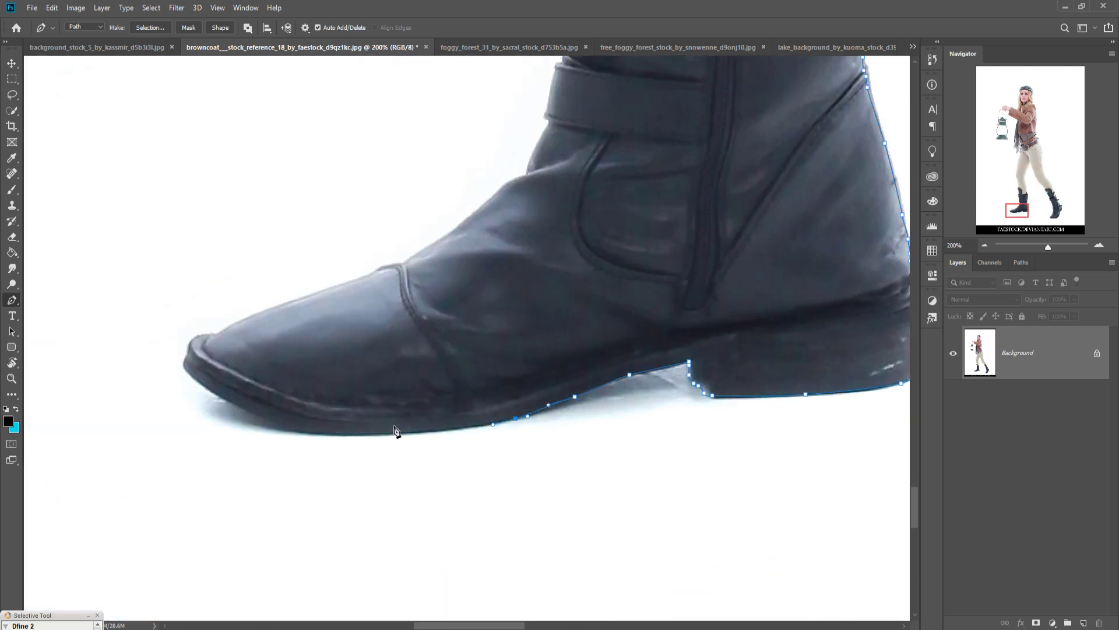
# Step: Trace around the front boot's toe and up its front edge to the top of the shaft
pyautogui.click(379, 269)
pyautogui.click(506, 183)
pyautogui.click(558, 64)
pyautogui.moveTo(575, 87); pyautogui.dragTo(548, 463)
pyautogui.click(500, 192)
pyautogui.moveTo(487, 73); pyautogui.dragTo(537, 452)
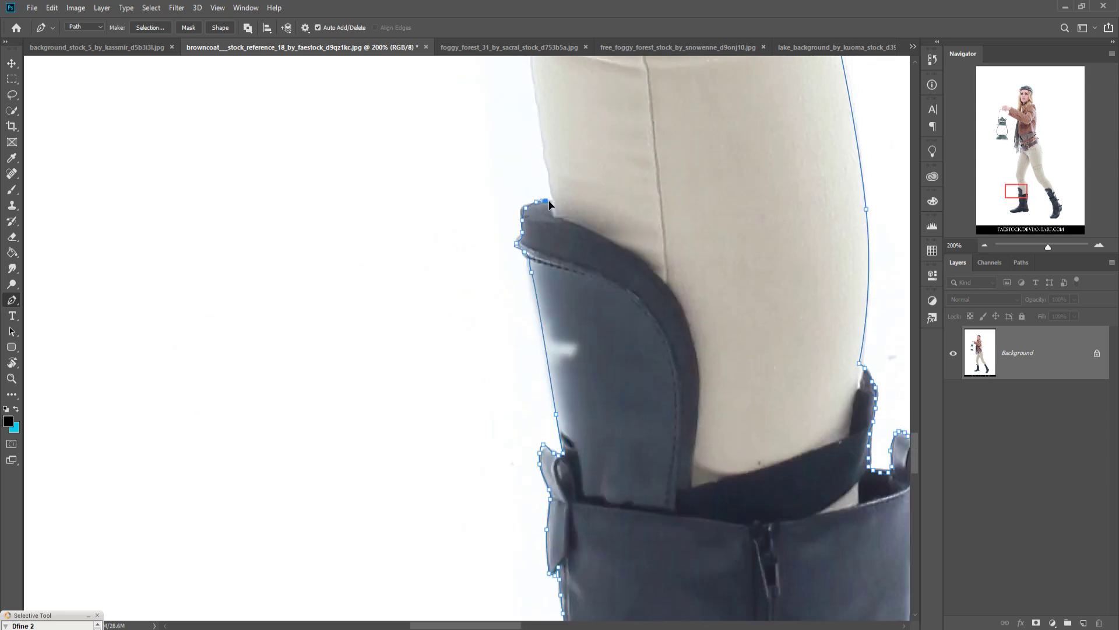
# Step: Continue the path up the outer edge of the front trouser leg to the belt
pyautogui.moveTo(548, 191); pyautogui.dragTo(518, 547)
pyautogui.moveTo(507, 470); pyautogui.dragTo(504, 441)
pyautogui.click(488, 373)
pyautogui.click(465, 304)
pyautogui.click(449, 235)
pyautogui.moveTo(424, 149); pyautogui.dragTo(447, 542)
pyautogui.moveTo(495, 88); pyautogui.dragTo(382, 403)
pyautogui.click(419, 278)
pyautogui.moveTo(458, 149); pyautogui.dragTo(456, 423)
# Step: Trace past the belt and around the woven part of the scarf, leaving out its fringe, up to the jacket
pyautogui.click(450, 402)
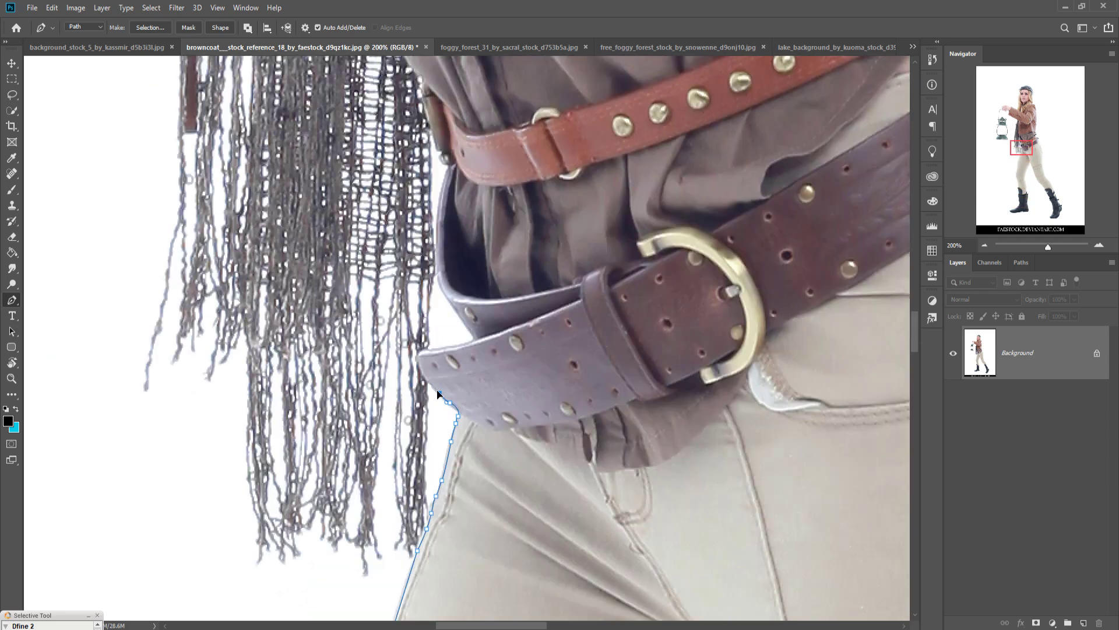
pyautogui.click(434, 125)
pyautogui.click(425, 104)
pyautogui.moveTo(424, 100); pyautogui.dragTo(462, 372)
pyautogui.click(460, 367)
pyautogui.click(460, 352)
pyautogui.click(455, 345)
pyautogui.click(442, 328)
pyautogui.click(428, 303)
pyautogui.moveTo(256, 123); pyautogui.dragTo(283, 472)
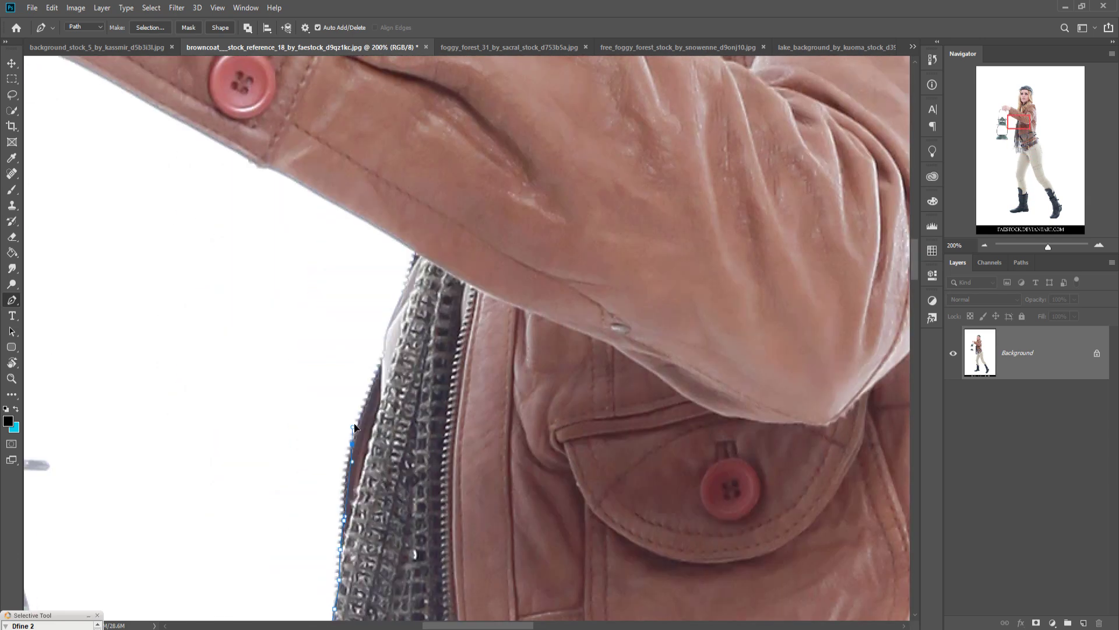
# Step: Outline the underside of the jacket sleeve, the cuff and the wrist up to the lantern handle
pyautogui.moveTo(408, 262); pyautogui.dragTo(529, 377)
pyautogui.click(386, 278)
pyautogui.click(185, 169)
pyautogui.moveTo(187, 89); pyautogui.dragTo(261, 343)
pyautogui.click(203, 245)
pyautogui.click(173, 271)
# Step: Trace down the lantern handle's inner side and around the ring that joins it to the lantern
pyautogui.click(162, 537)
pyautogui.moveTo(177, 503); pyautogui.dragTo(179, 283)
pyautogui.click(177, 346)
pyautogui.click(177, 360)
pyautogui.click(181, 367)
pyautogui.click(166, 420)
pyautogui.click(173, 400)
pyautogui.moveTo(173, 399); pyautogui.dragTo(190, 399)
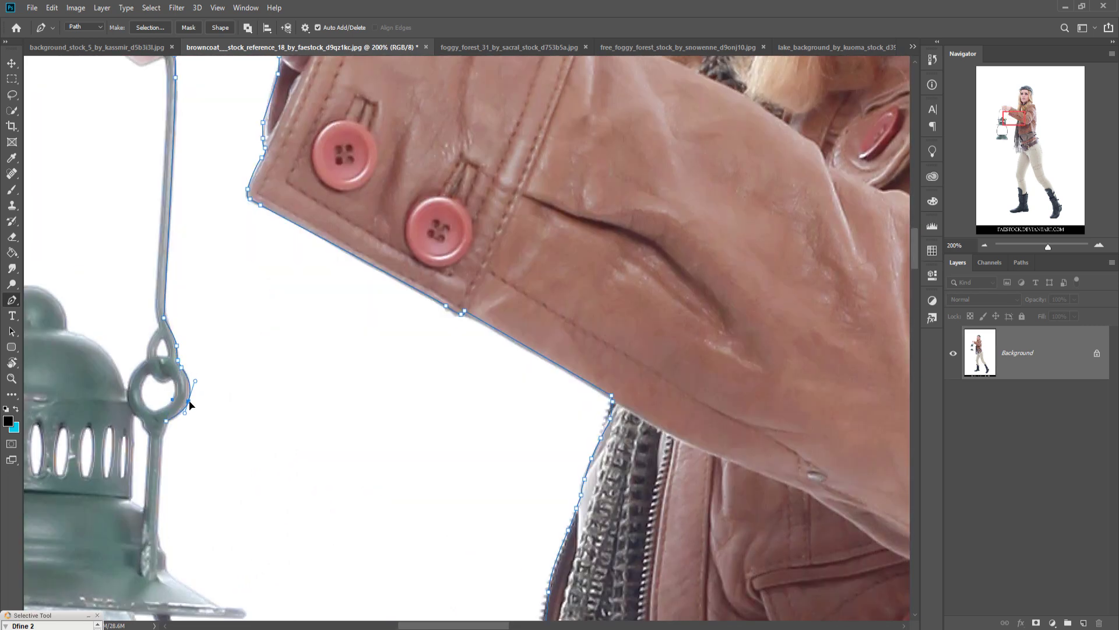
# Step: Continue the path down the lantern's side nearest the body to the corner of its base
pyautogui.moveTo(161, 548); pyautogui.dragTo(109, 239)
pyautogui.moveTo(182, 466); pyautogui.dragTo(212, 216)
pyautogui.click(200, 379)
pyautogui.moveTo(163, 435); pyautogui.dragTo(393, 226)
pyautogui.click(449, 393)
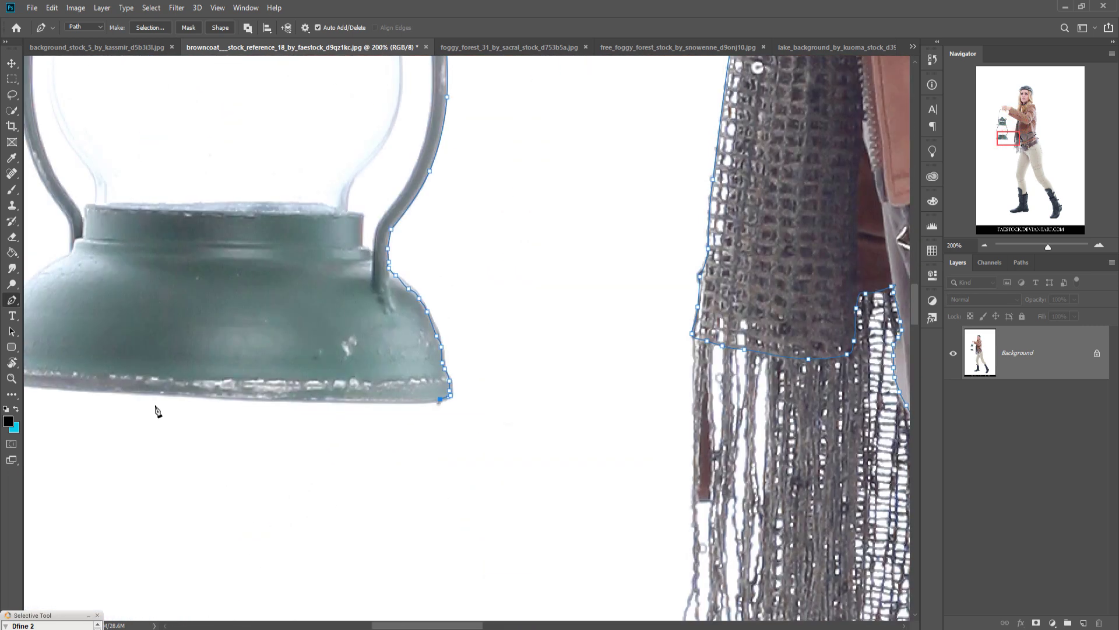
# Step: Outline the bottom of the lantern base and its far side up to the wire frame
pyautogui.moveTo(315, 402); pyautogui.dragTo(641, 407)
pyautogui.click(471, 395)
pyautogui.click(317, 383)
pyautogui.click(327, 321)
pyautogui.click(397, 252)
# Step: Trace up the lantern's outer frame and over the handle to the woman's hand
pyautogui.moveTo(366, 140); pyautogui.dragTo(416, 534)
pyautogui.click(430, 304)
pyautogui.click(373, 219)
pyautogui.moveTo(408, 116); pyautogui.dragTo(468, 396)
pyautogui.click(503, 280)
pyautogui.moveTo(530, 187); pyautogui.dragTo(553, 374)
pyautogui.click(594, 109)
# Step: Outline the fingers and the back of the hand, continuing along the upper edge of the sleeve
pyautogui.moveTo(681, 81); pyautogui.dragTo(601, 284)
pyautogui.click(601, 278)
pyautogui.click(602, 177)
pyautogui.click(747, 119)
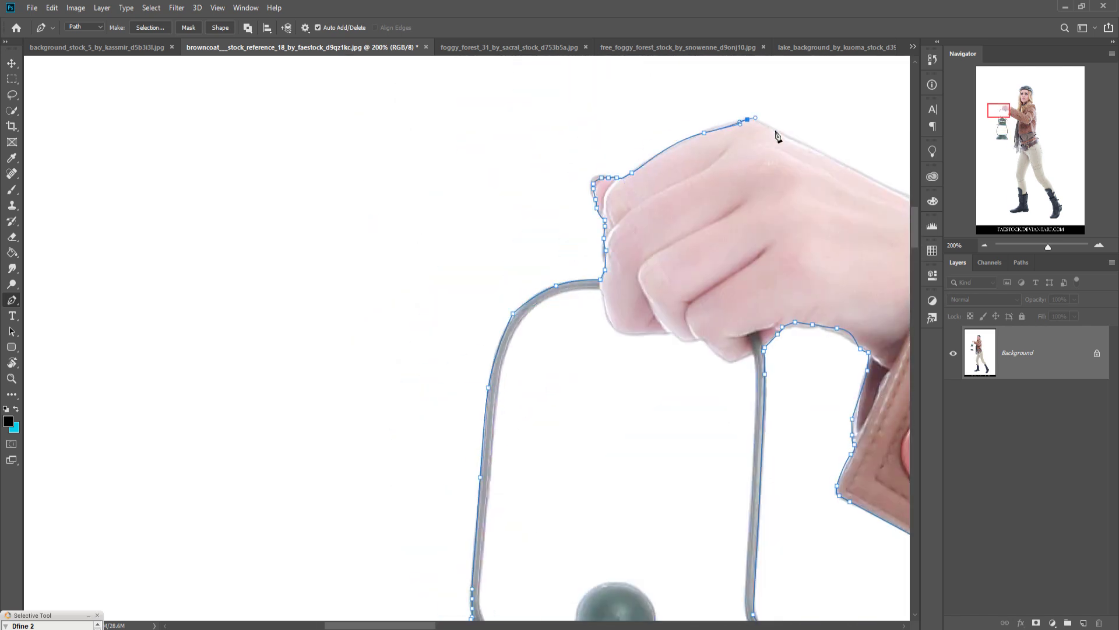
pyautogui.moveTo(760, 120); pyautogui.dragTo(328, 175)
pyautogui.click(511, 261)
pyautogui.click(621, 291)
pyautogui.click(745, 350)
# Step: Trace up the hair beside the face and over the cap to the back of the head
pyautogui.moveTo(796, 169); pyautogui.dragTo(748, 517)
pyautogui.moveTo(789, 137); pyautogui.dragTo(262, 450)
pyautogui.click(230, 265)
pyautogui.click(323, 150)
pyautogui.moveTo(455, 105); pyautogui.dragTo(335, 157)
pyautogui.click(565, 172)
pyautogui.moveTo(443, 165); pyautogui.dragTo(442, 129)
pyautogui.click(678, 357)
# Step: Continue the path down the hair behind the head to the jacket shoulder
pyautogui.moveTo(679, 443); pyautogui.dragTo(585, 326)
pyautogui.click(585, 379)
pyautogui.moveTo(588, 466); pyautogui.dragTo(526, 179)
pyautogui.click(557, 445)
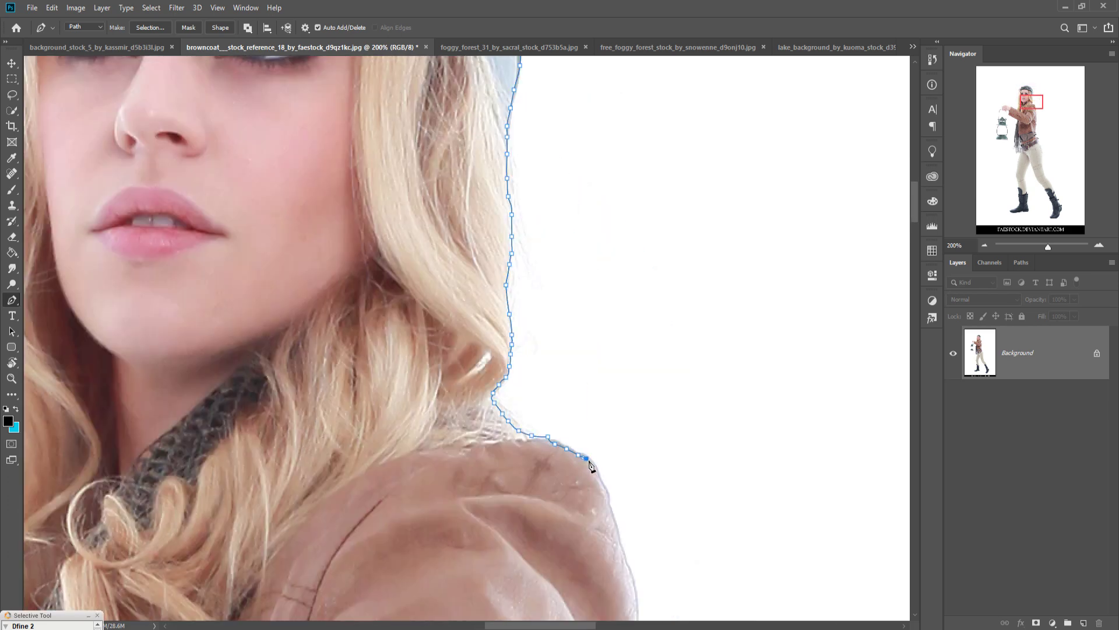
# Step: Trace the back of the jacket and the shirt folds below it down to the upper belt
pyautogui.moveTo(630, 502); pyautogui.dragTo(486, 248)
pyautogui.click(507, 519)
pyautogui.click(509, 539)
pyautogui.moveTo(513, 582); pyautogui.dragTo(512, 116)
pyautogui.click(505, 474)
pyautogui.click(490, 377)
pyautogui.moveTo(506, 525); pyautogui.dragTo(405, 169)
pyautogui.click(440, 259)
pyautogui.moveTo(422, 308); pyautogui.dragTo(429, 309)
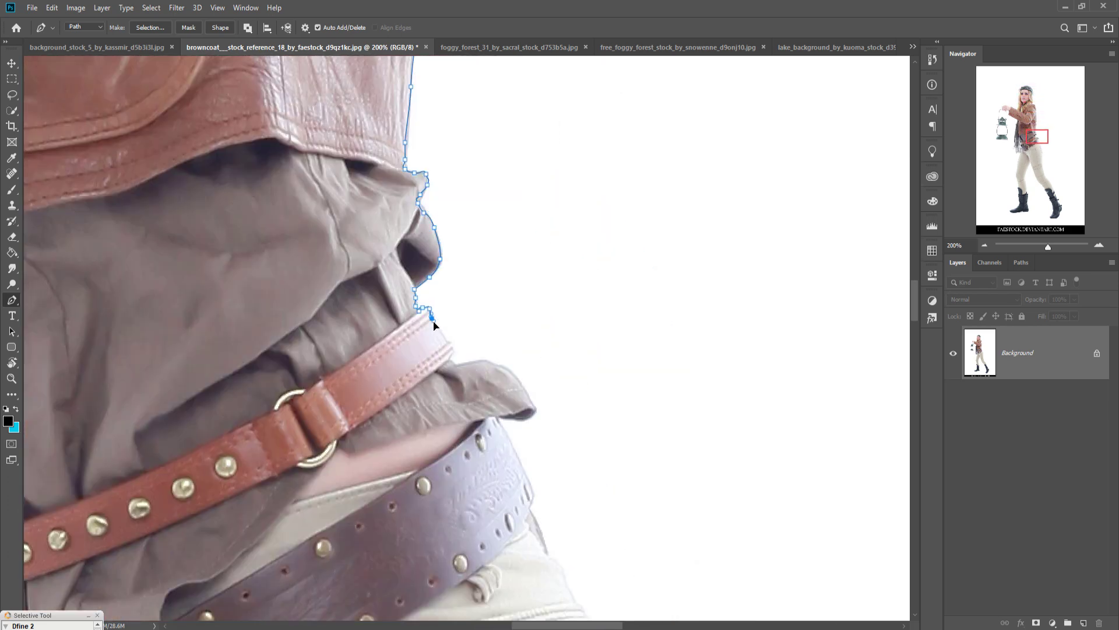
# Step: Outline the belts and hip, continuing down the back of the rear thigh to the cargo pocket
pyautogui.moveTo(534, 415); pyautogui.dragTo(368, 268)
pyautogui.click(415, 454)
pyautogui.moveTo(414, 467); pyautogui.dragTo(373, 151)
pyautogui.click(368, 415)
pyautogui.click(379, 609)
pyautogui.moveTo(379, 610); pyautogui.dragTo(380, 311)
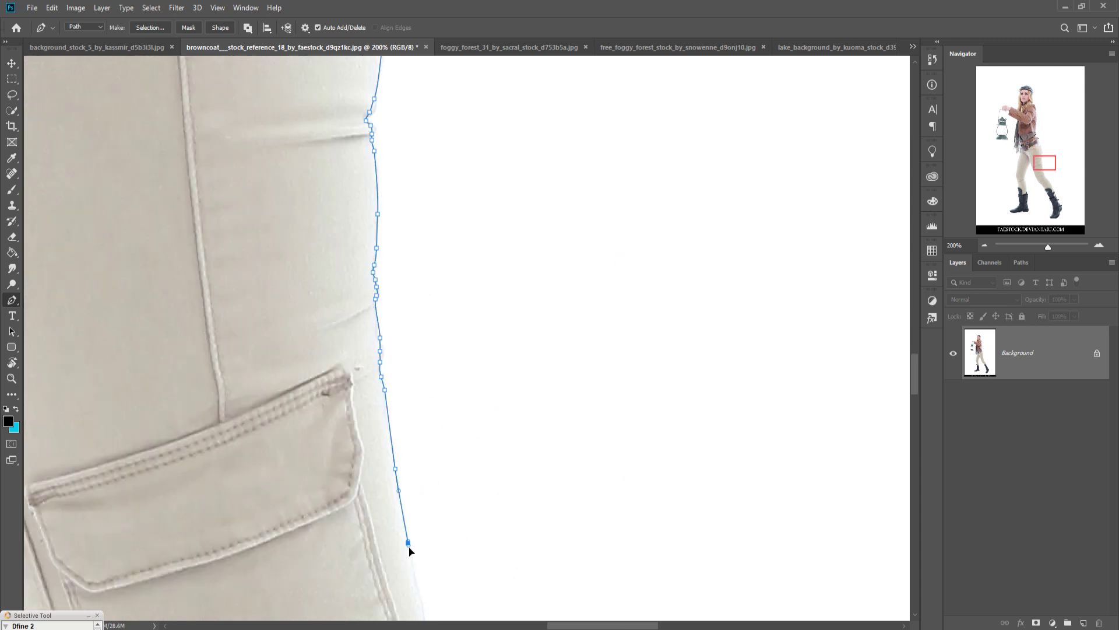
# Step: Trace the outer edge of the rear trouser leg down toward the boot
pyautogui.moveTo(400, 502); pyautogui.dragTo(326, 152)
pyautogui.moveTo(316, 209); pyautogui.dragTo(320, 215)
pyautogui.click(352, 284)
# Step: Outline the back edge and buckle straps of the rear boot and close the path at its starting point
pyautogui.click(554, 560)
pyautogui.click(576, 556)
pyautogui.moveTo(555, 559); pyautogui.dragTo(427, 198)
pyautogui.click(549, 431)
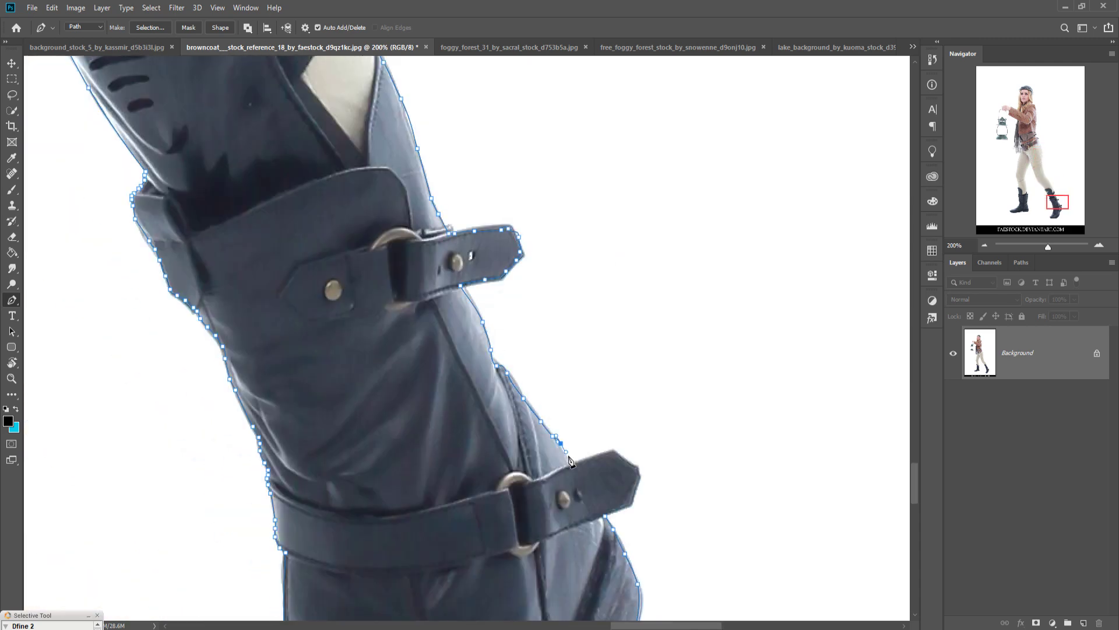
pyautogui.click(571, 516)
# Step: Convert the finished path around the woman and lantern into a selection
pyautogui.hotkey('ctrl', '0')
pyautogui.rightClick(449, 274)
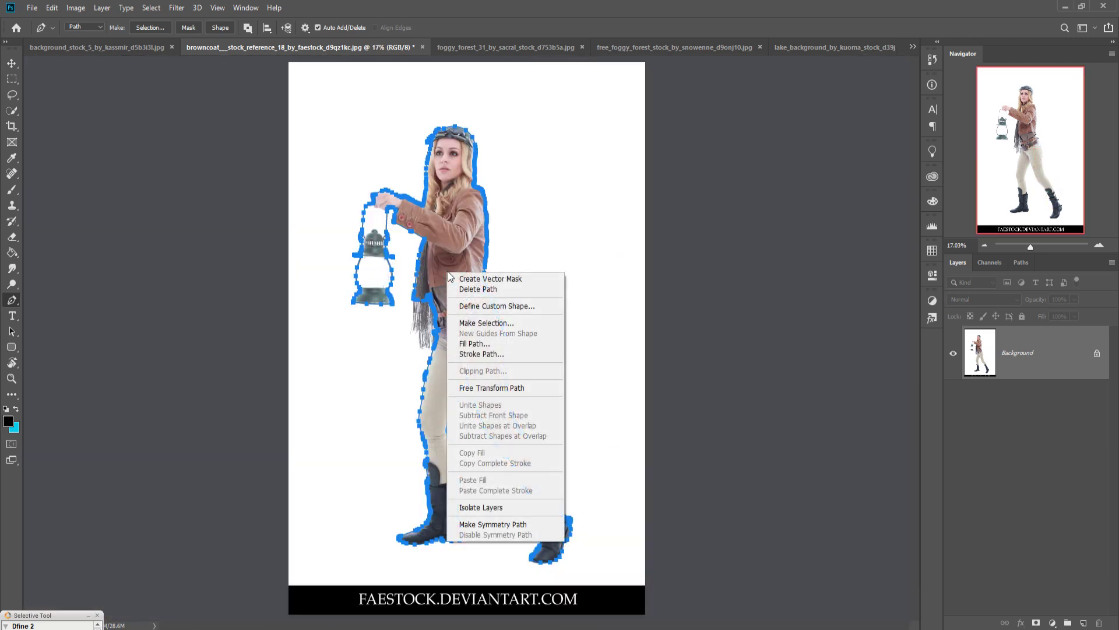
pyautogui.click(486, 322)
pyautogui.press('Return')
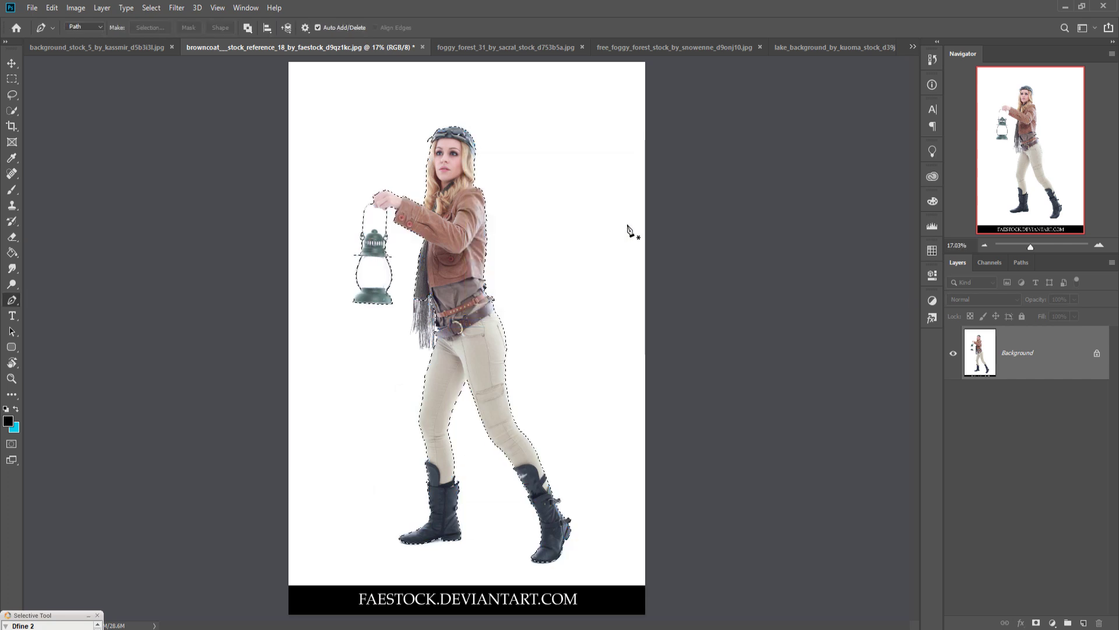
# Step: Copy the selected woman with her lantern, paste her onto a new layer, and hide the Background layer
pyautogui.click(12, 62)
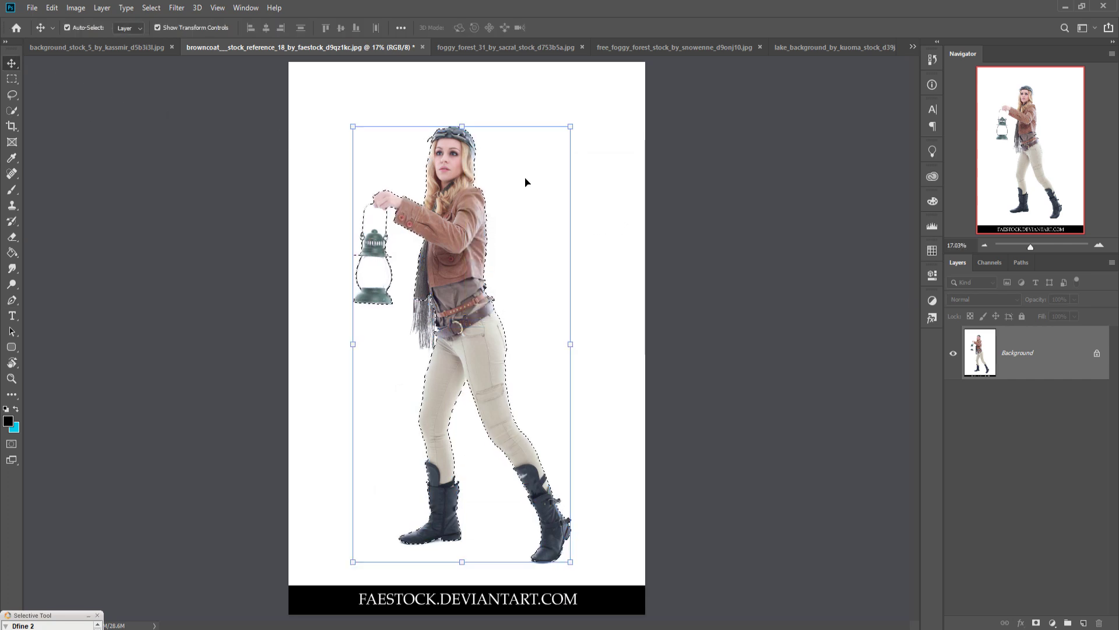
pyautogui.click(52, 8)
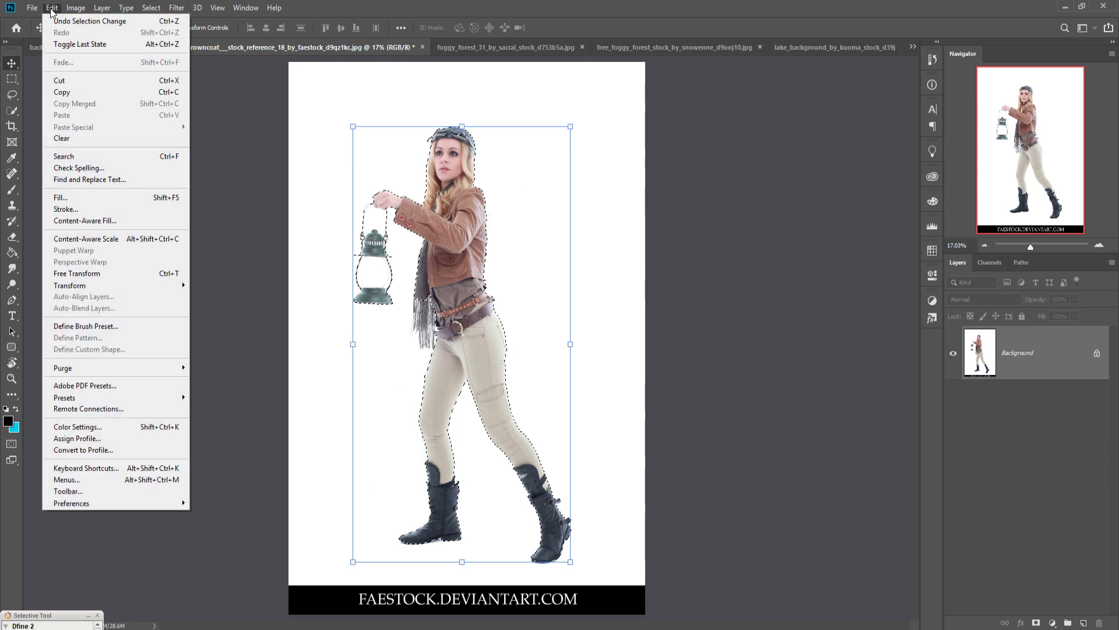
pyautogui.click(62, 92)
pyautogui.click(52, 8)
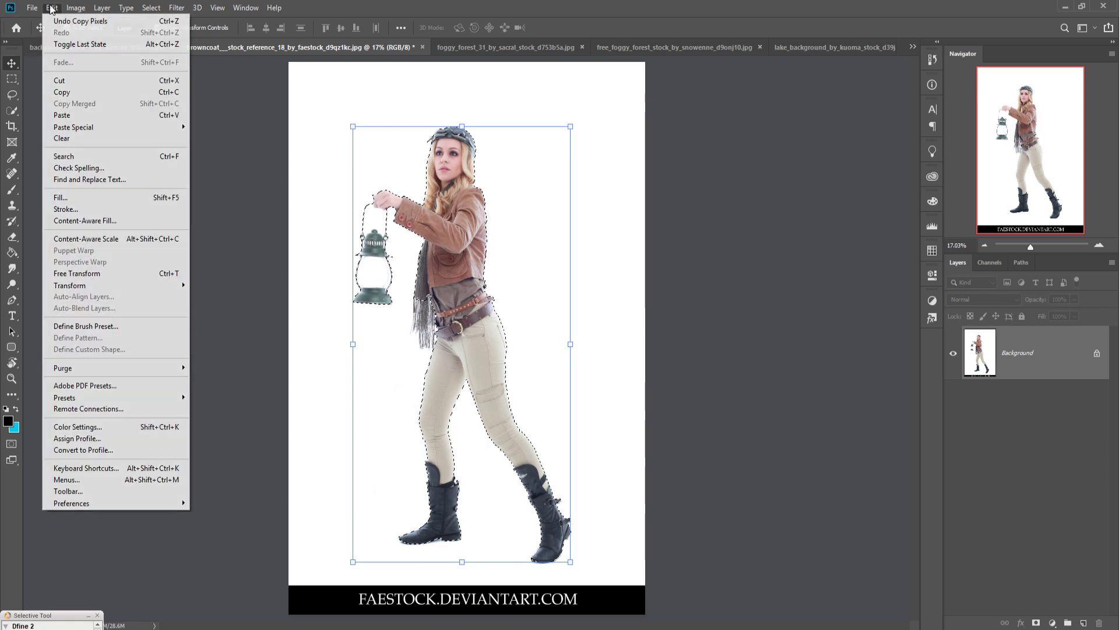
pyautogui.click(62, 115)
pyautogui.click(952, 409)
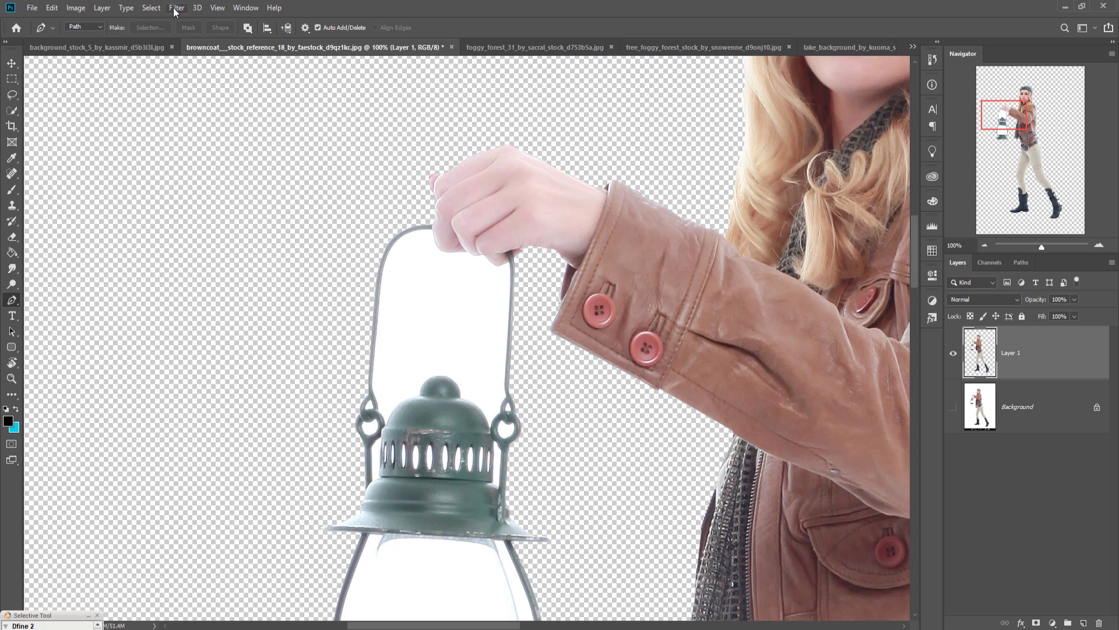
# Step: Select the cutout's white areas with Color Range, sampling the white inside the lantern handle at Fuzziness 40
pyautogui.click(176, 11)
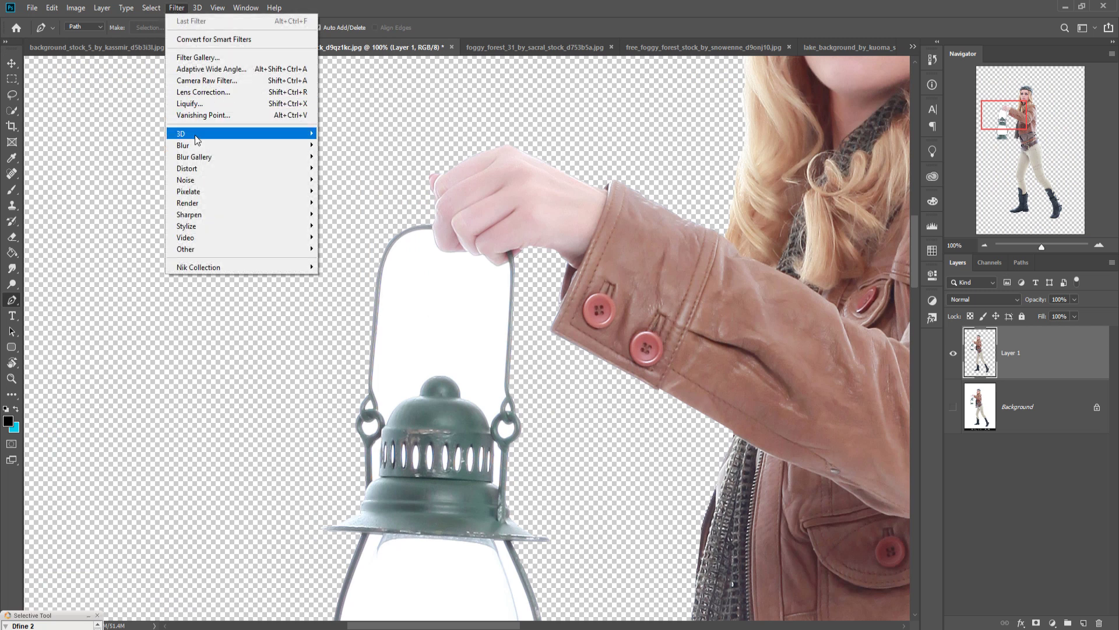
pyautogui.moveTo(151, 9)
pyautogui.click(167, 130)
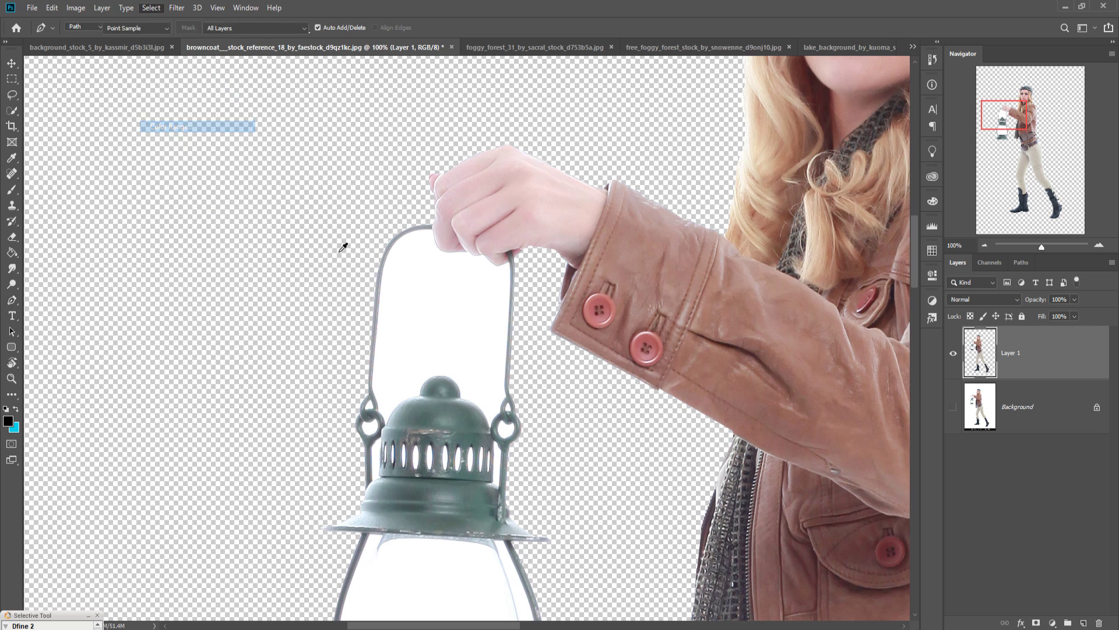
pyautogui.click(451, 321)
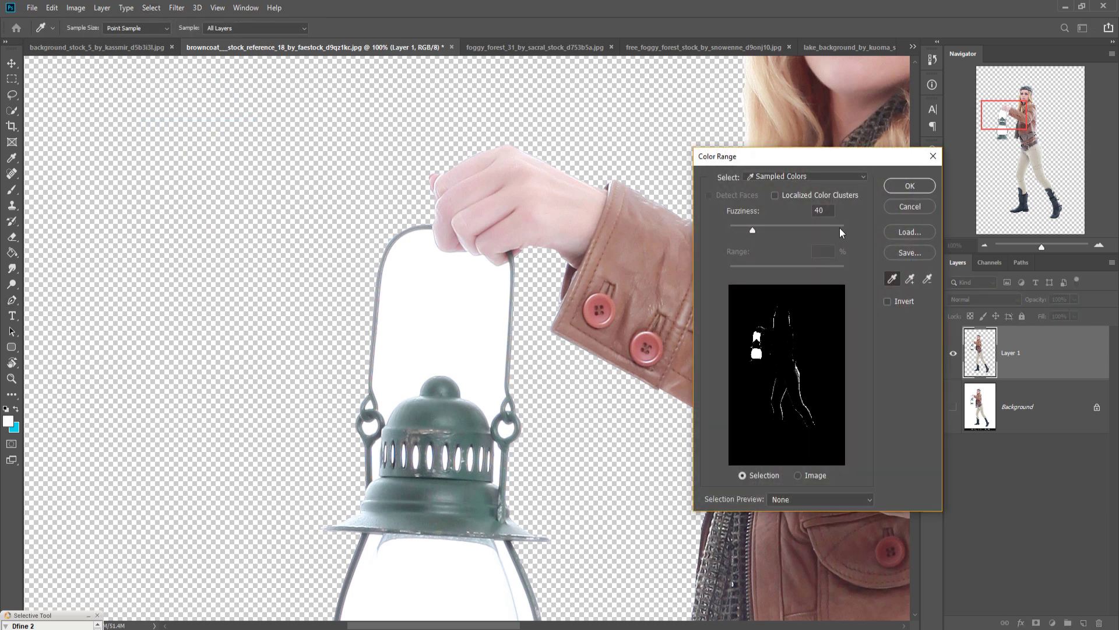
pyautogui.click(907, 186)
pyautogui.press('p')
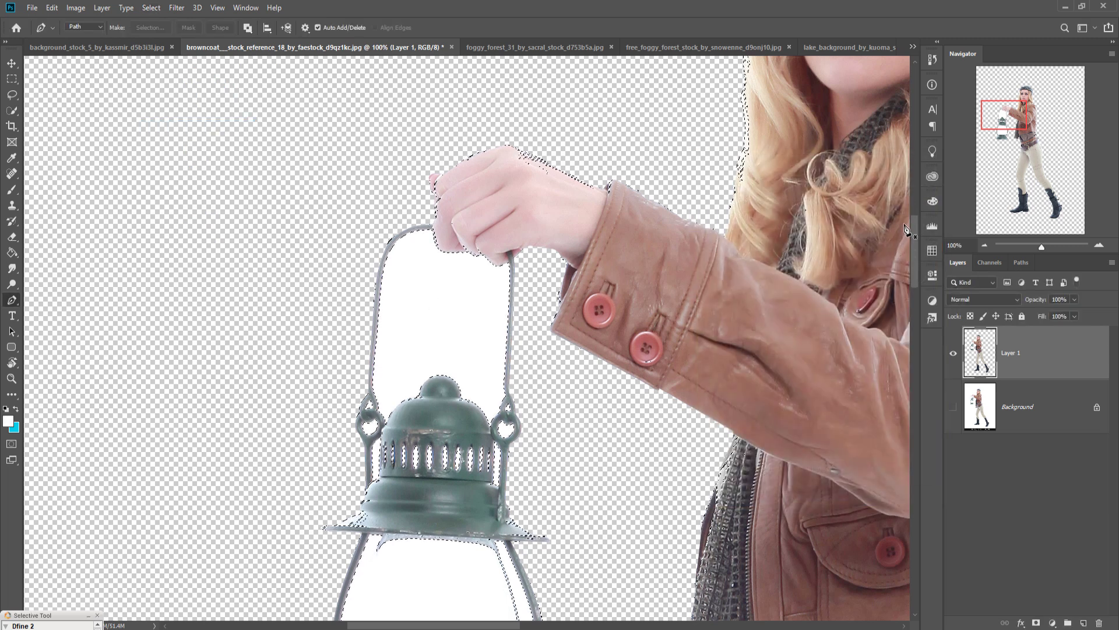
# Step: Subtract the stray selections around the woman's body with a 125 px Quick Selection brush, keeping only the white lantern areas selected
pyautogui.hotkey('ctrl', '-')
pyautogui.hotkey('ctrl', '-')
pyautogui.hotkey('ctrl', '-')
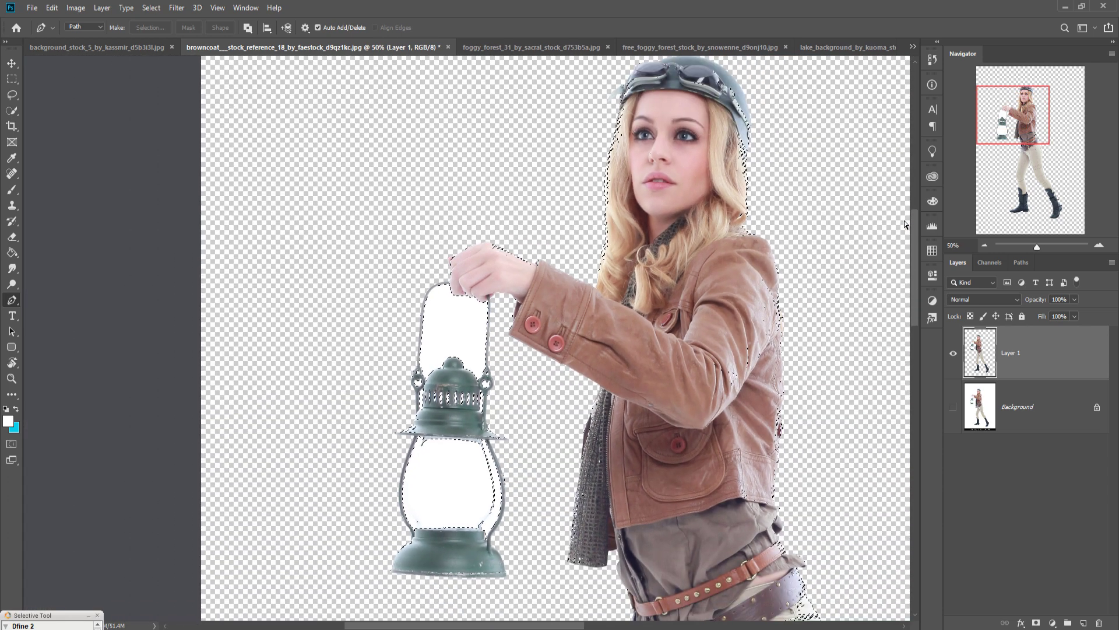
pyautogui.hotkey('ctrl', '-')
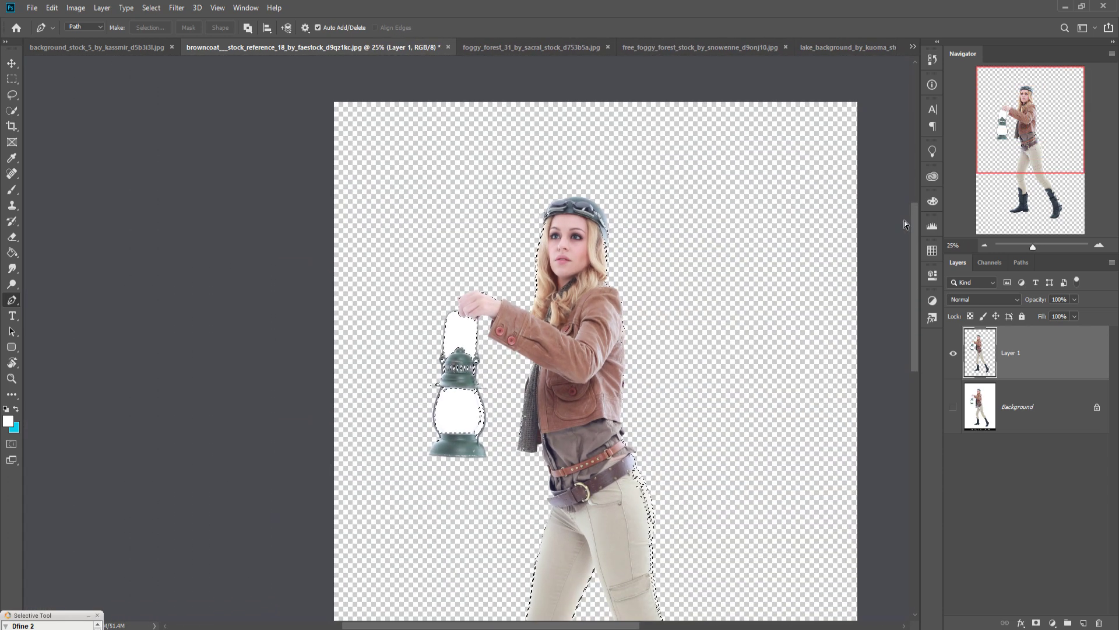
pyautogui.click(11, 110)
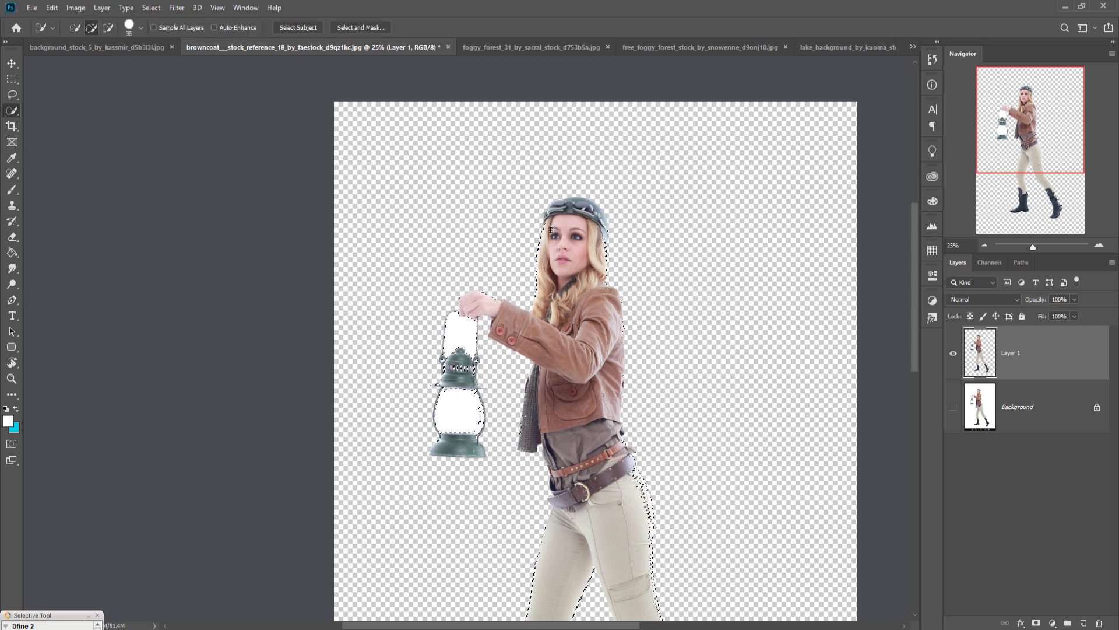
pyautogui.press(']')
pyautogui.click(109, 28)
pyautogui.press(']')
pyautogui.press(']')
pyautogui.press(']')
pyautogui.press(']')
pyautogui.press(']')
pyautogui.press(']')
pyautogui.press(']')
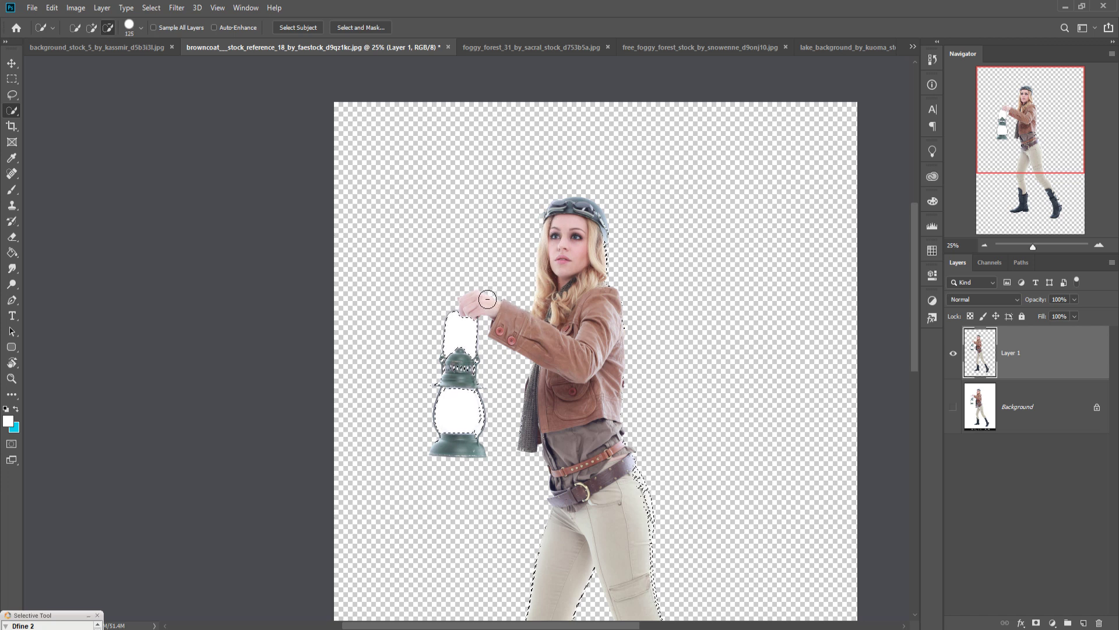
pyautogui.moveTo(614, 237); pyautogui.dragTo(629, 308)
pyautogui.moveTo(636, 412)
pyautogui.mouseDown()
pyautogui.moveTo(654, 494)
pyautogui.moveTo(693, 209)
pyautogui.mouseUp()
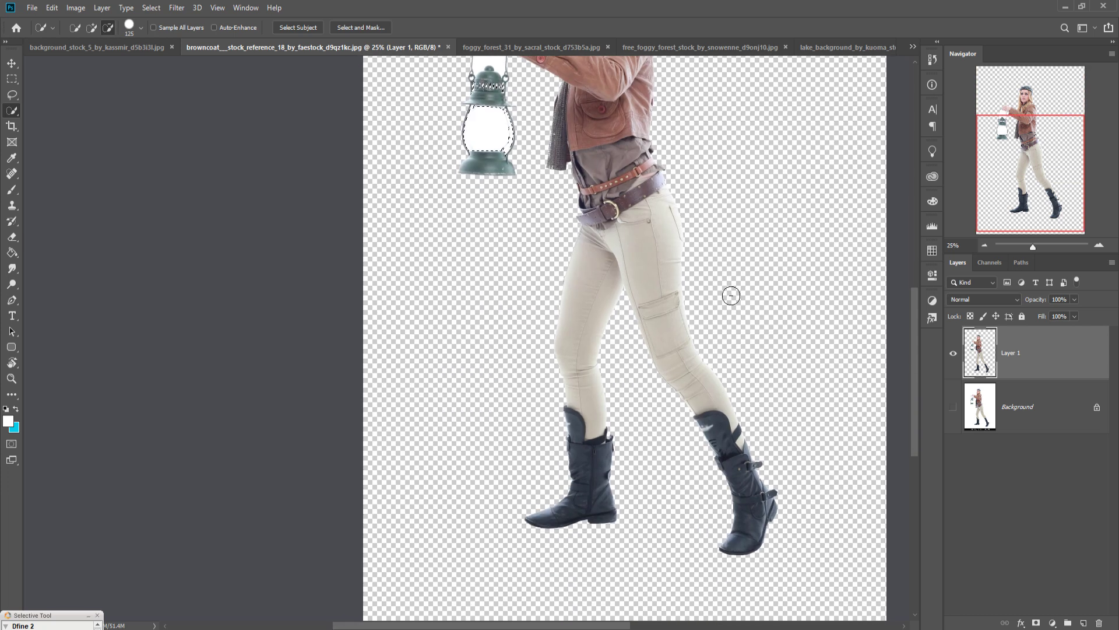
pyautogui.moveTo(661, 337); pyautogui.dragTo(690, 503)
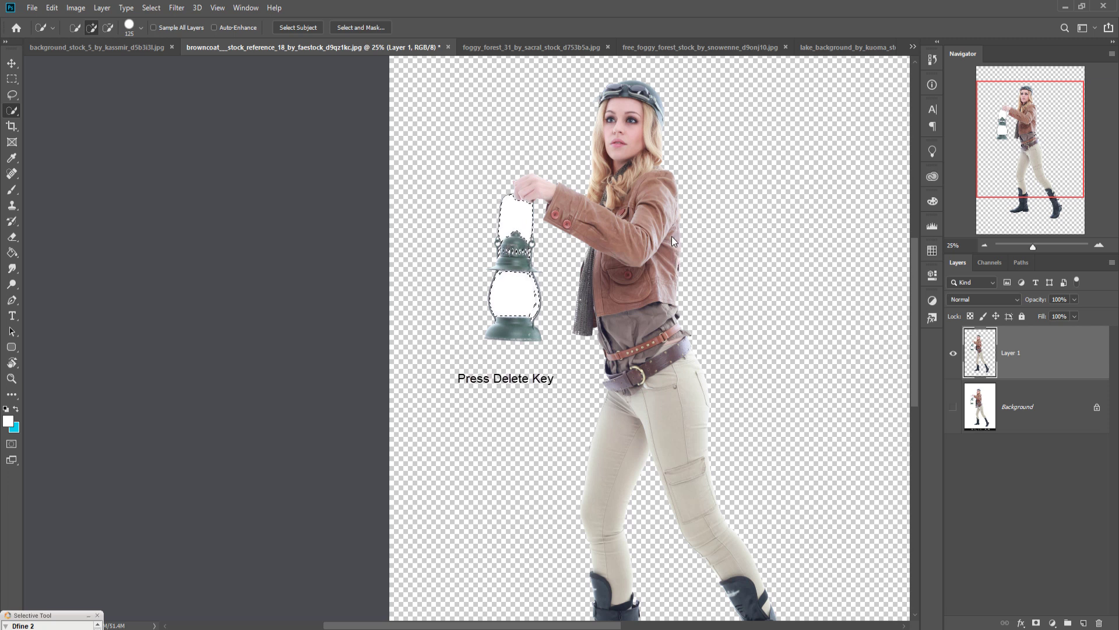
# Step: Delete the white fill inside the lantern and its handle, deselect, and switch to the Move tool
pyautogui.press('Delete')
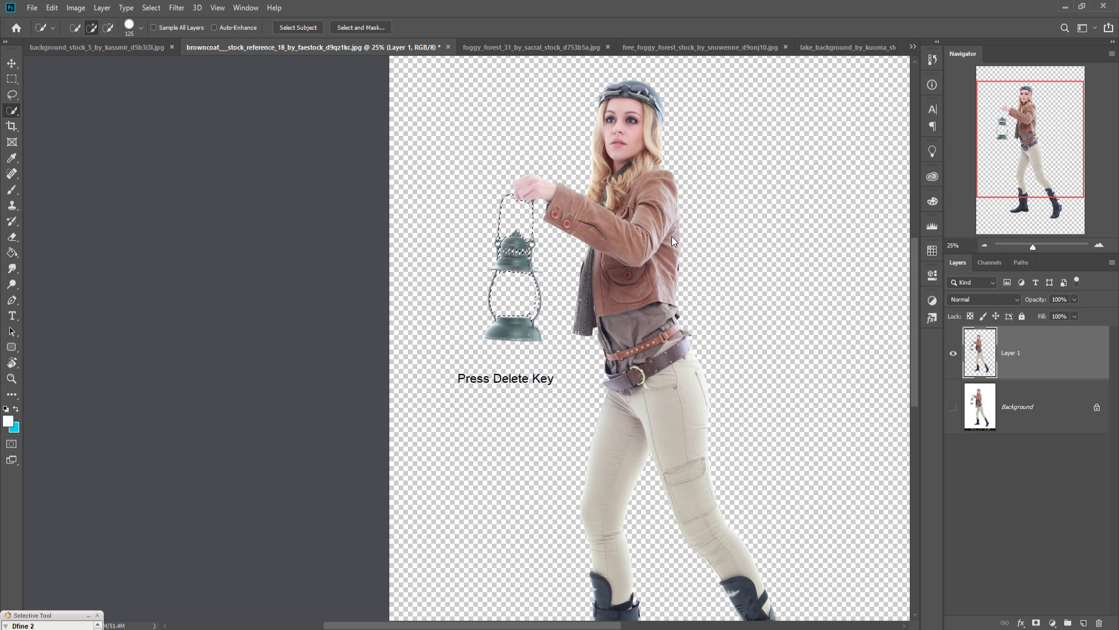
pyautogui.click(152, 8)
pyautogui.click(156, 34)
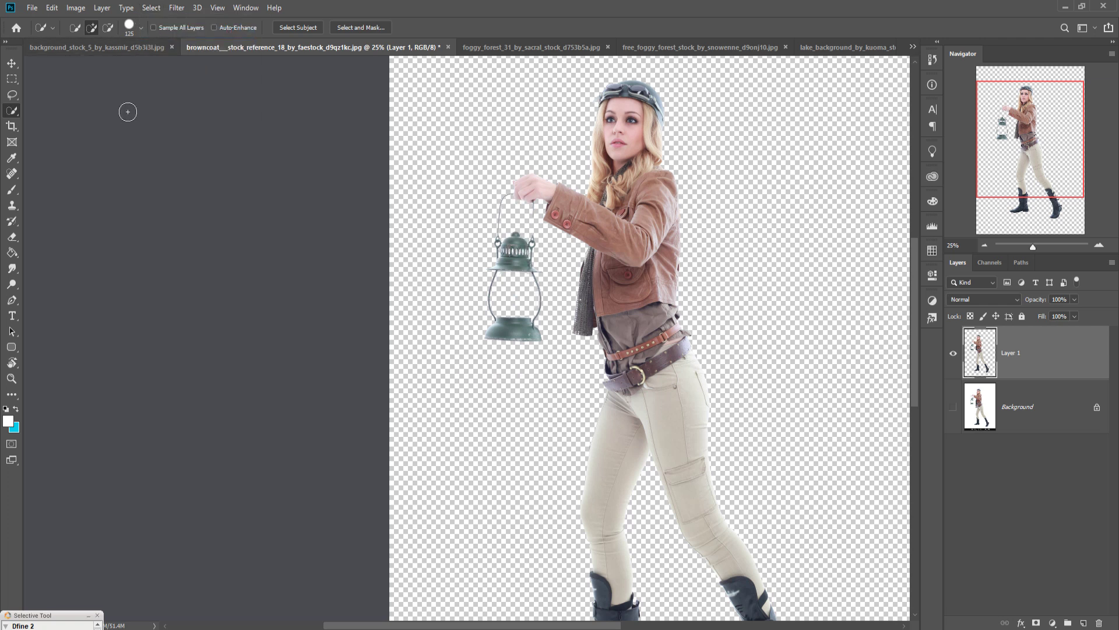
pyautogui.click(12, 65)
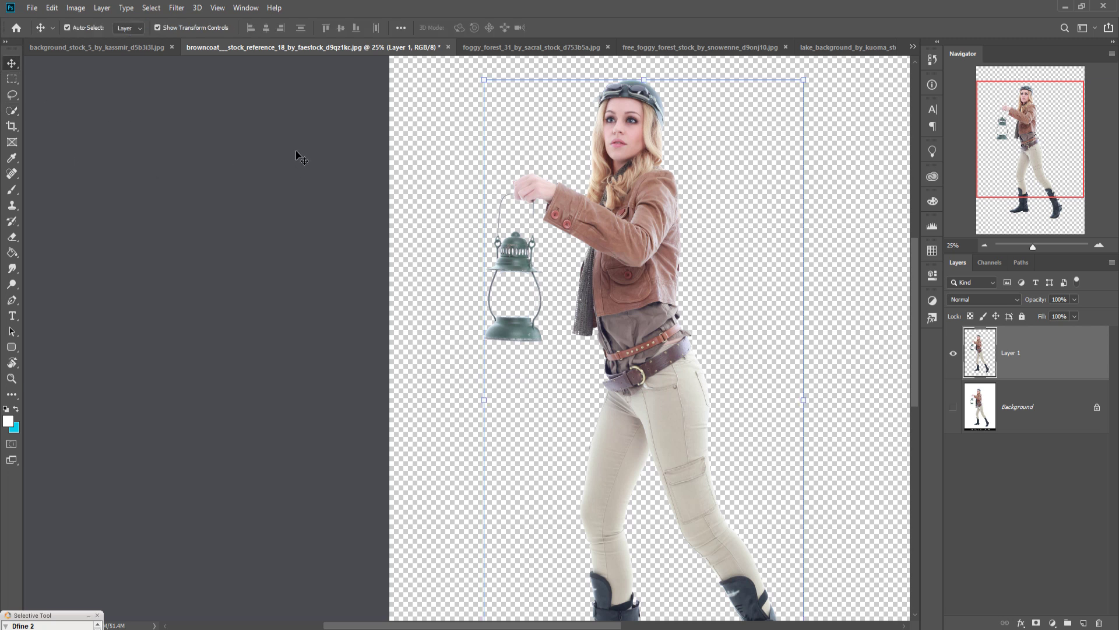
pyautogui.hotkey('ctrl', '-')
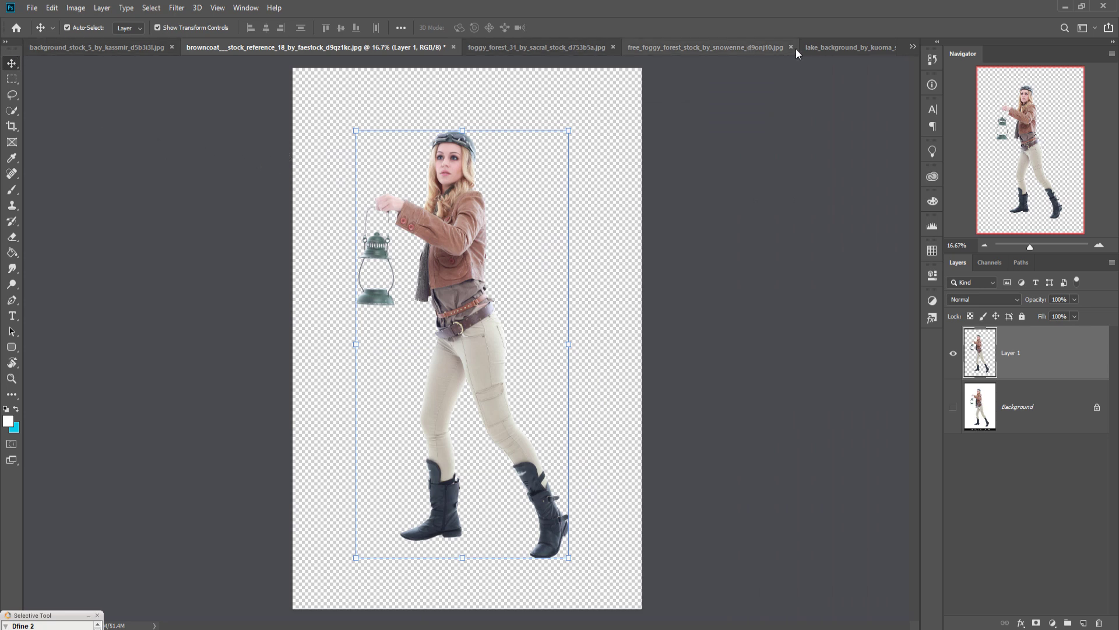
# Step: In the lake background image, make a full-width rectangular selection of the water from just below the shoreline to the lower edge
pyautogui.click(834, 48)
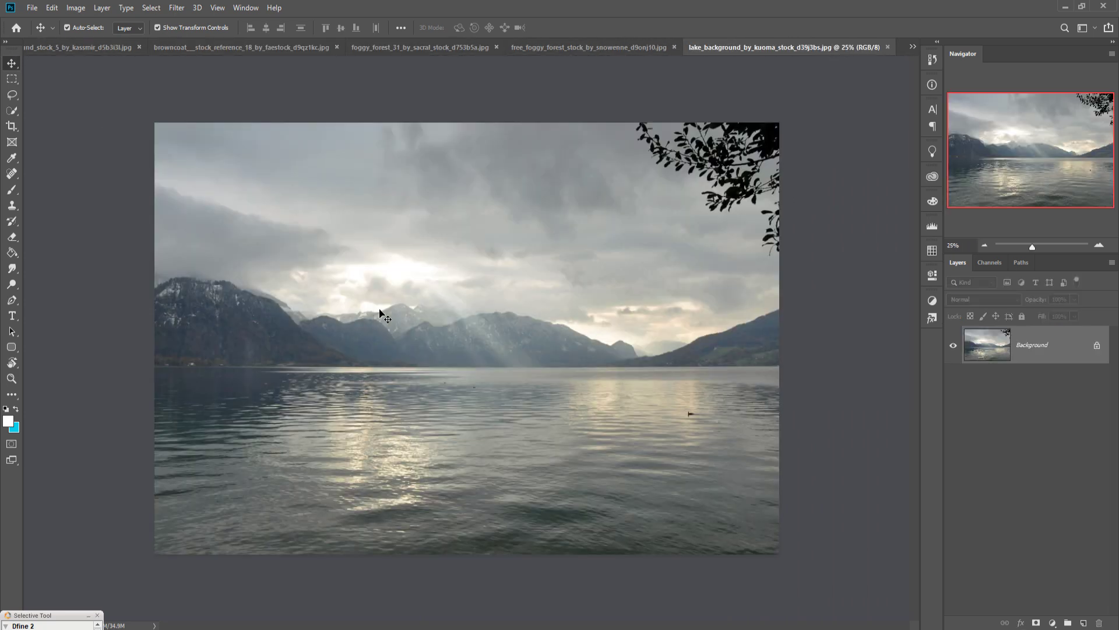
pyautogui.click(12, 79)
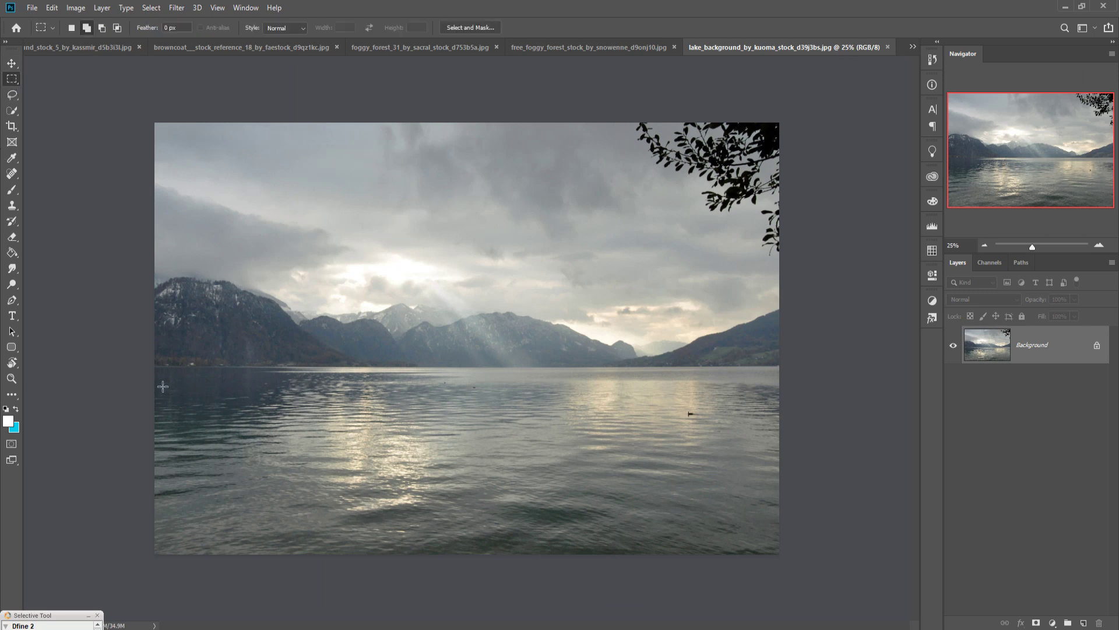
pyautogui.moveTo(155, 385); pyautogui.dragTo(1020, 575)
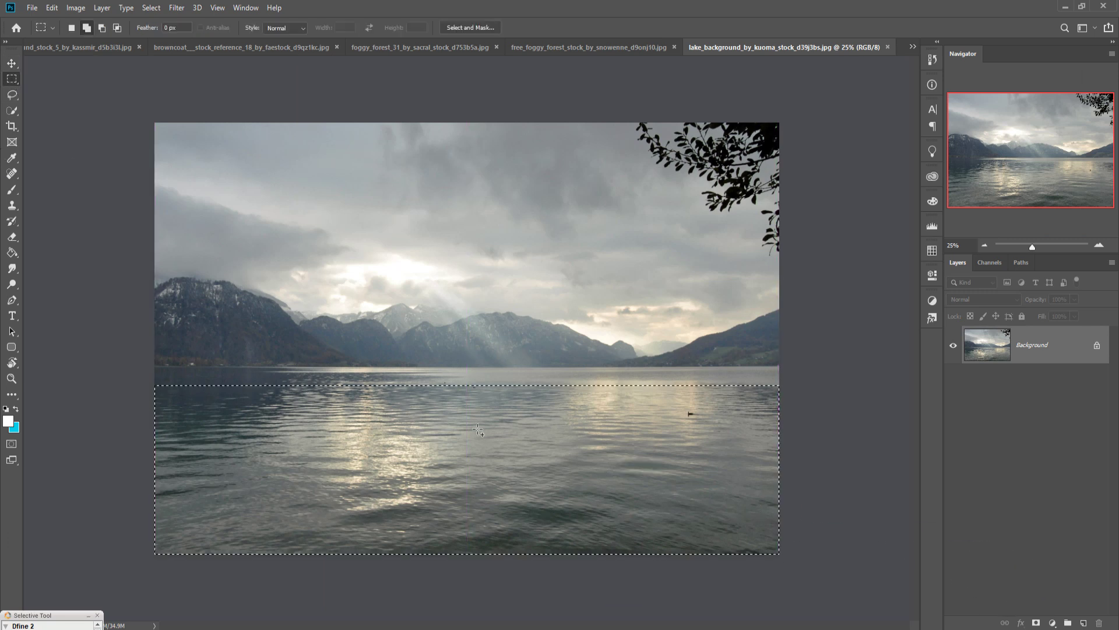
# Step: Float the lake image, copy its selected water into the Untitled-1 composite, and close the lake image
pyautogui.click(12, 63)
pyautogui.moveTo(793, 45); pyautogui.dragTo(795, 103)
pyautogui.click(913, 45)
pyautogui.click(725, 172)
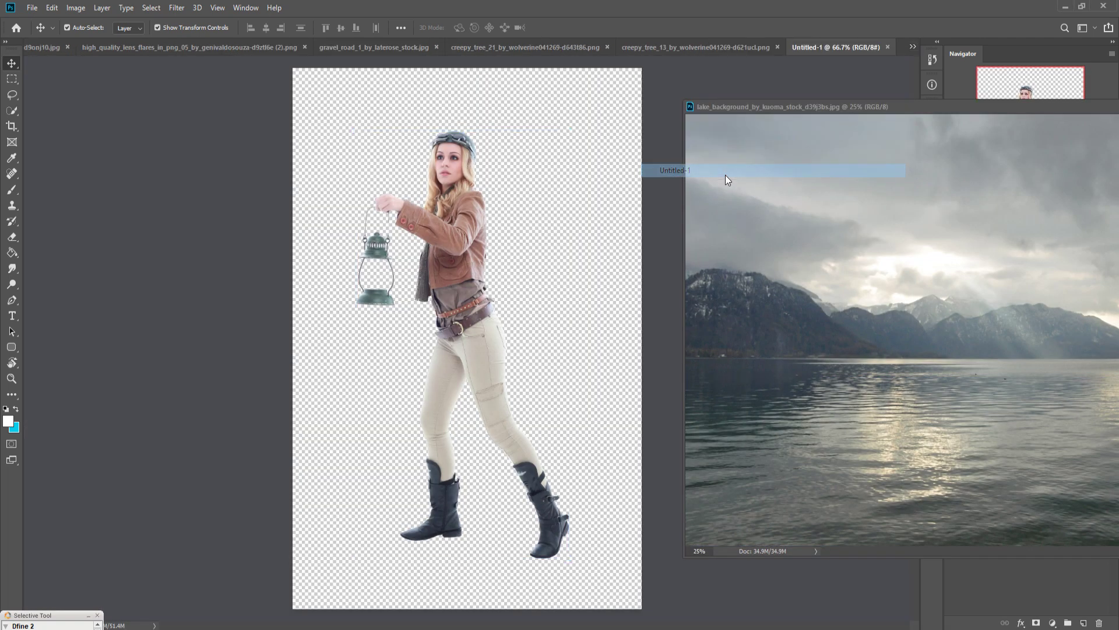
pyautogui.click(809, 407)
pyautogui.moveTo(824, 432); pyautogui.dragTo(580, 427)
pyautogui.moveTo(1061, 106); pyautogui.dragTo(562, 170)
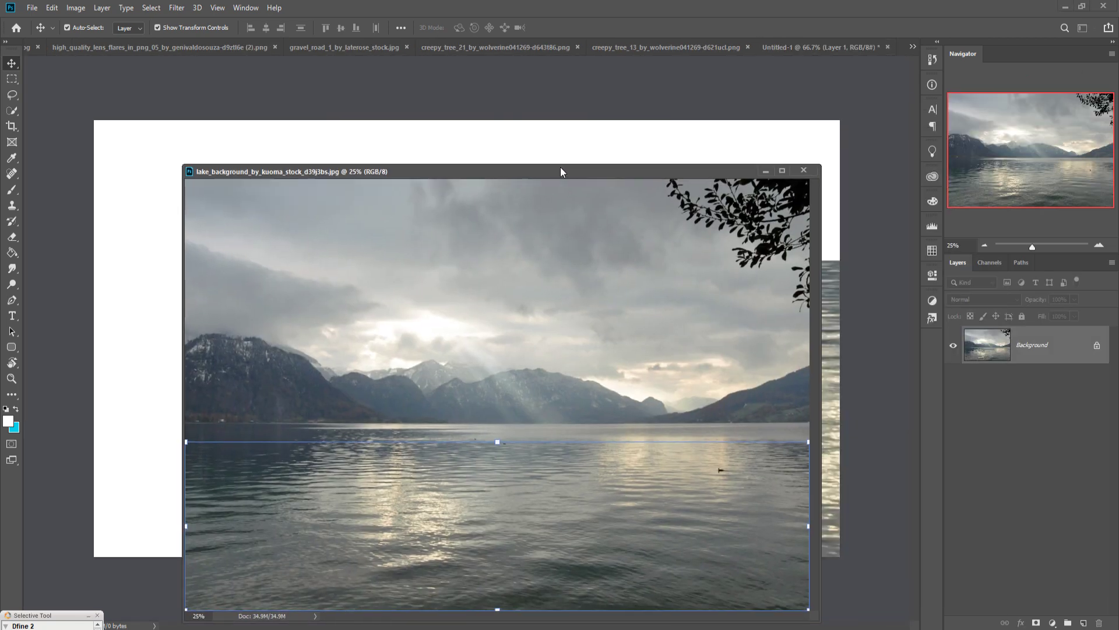
pyautogui.click(763, 183)
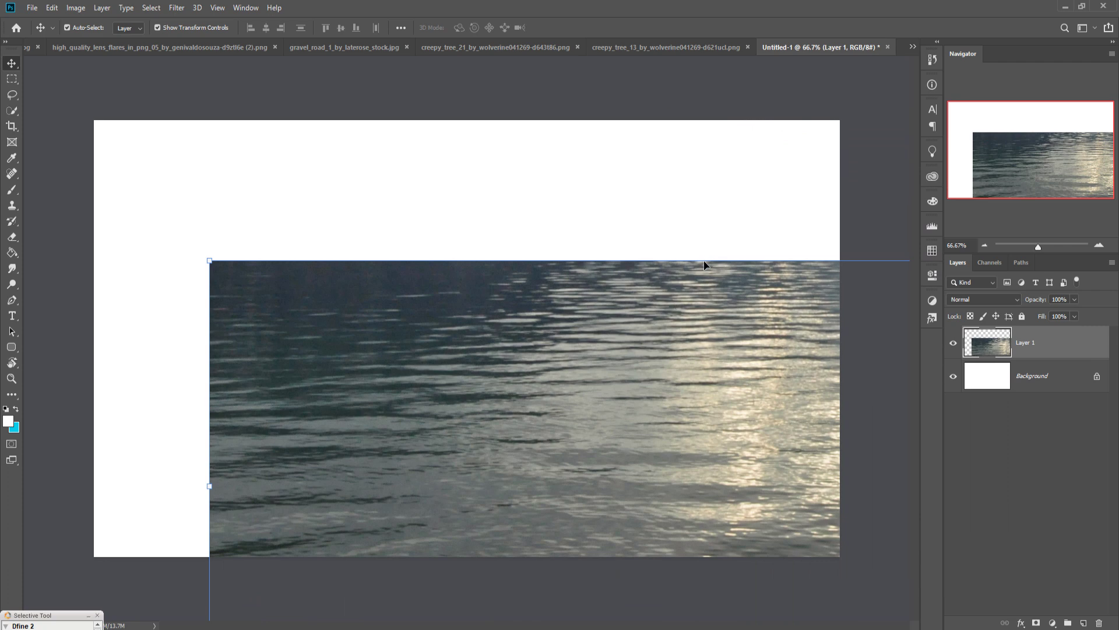
# Step: Scale the water layer to 49.60% and position it across the lower half of the canvas
pyautogui.moveTo(717, 317); pyautogui.dragTo(393, 285)
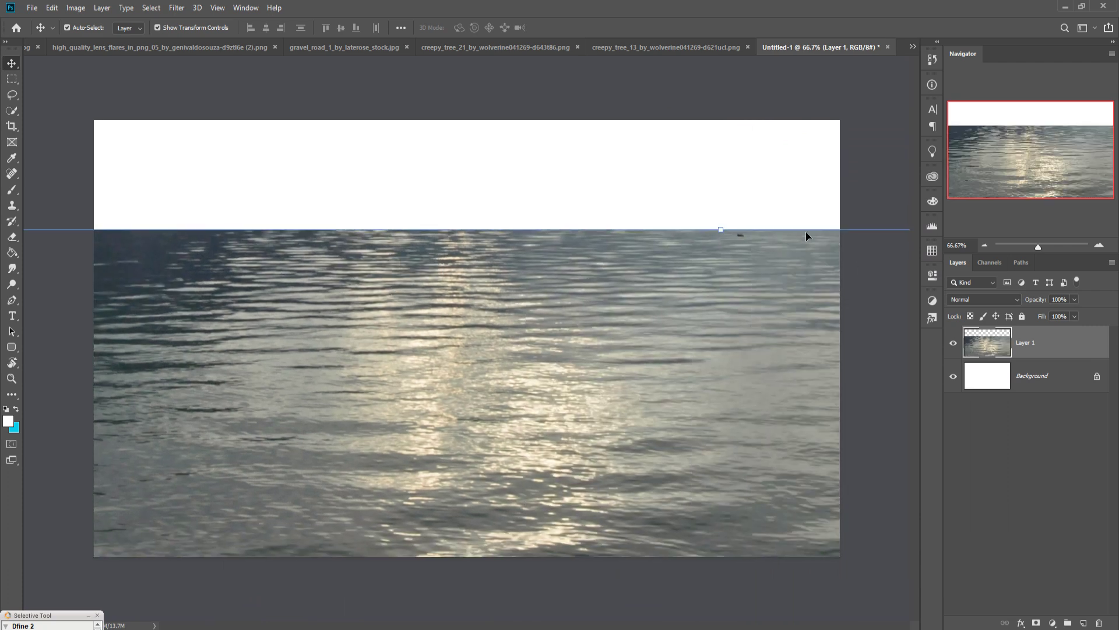
pyautogui.moveTo(727, 239); pyautogui.dragTo(525, 374)
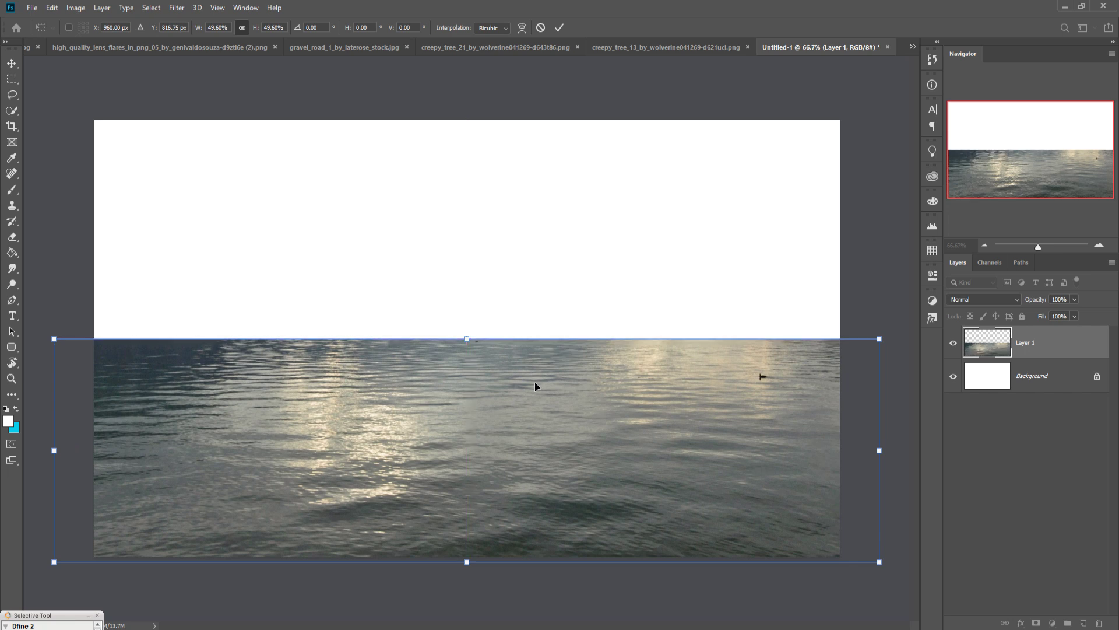
pyautogui.click(559, 26)
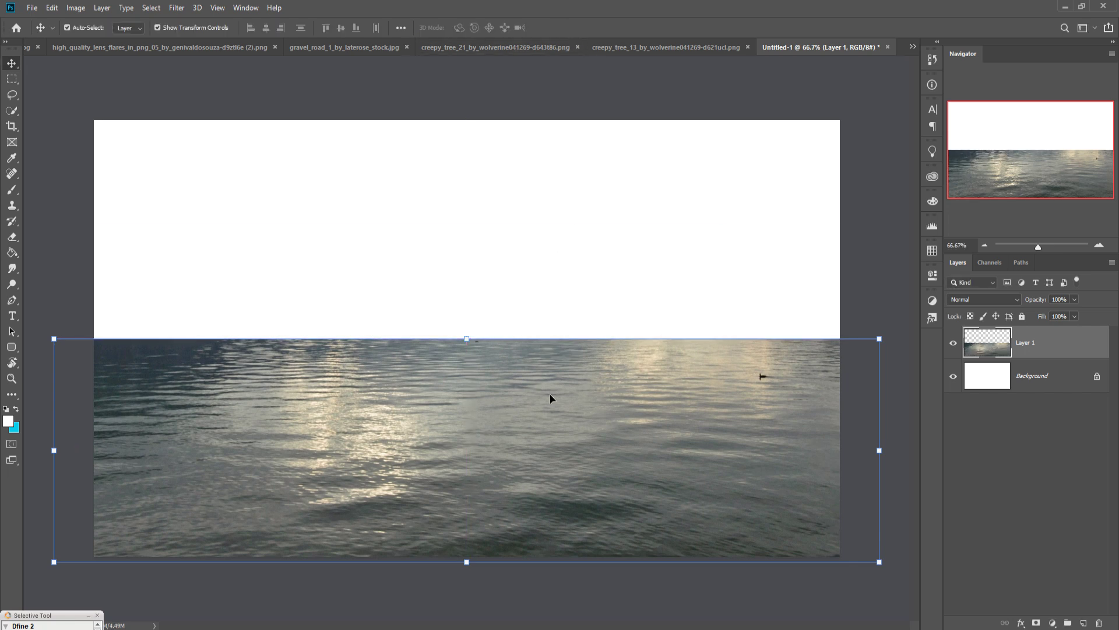
# Step: Bring up the foggy_forest_31 image and float it in its own window
pyautogui.click(913, 49)
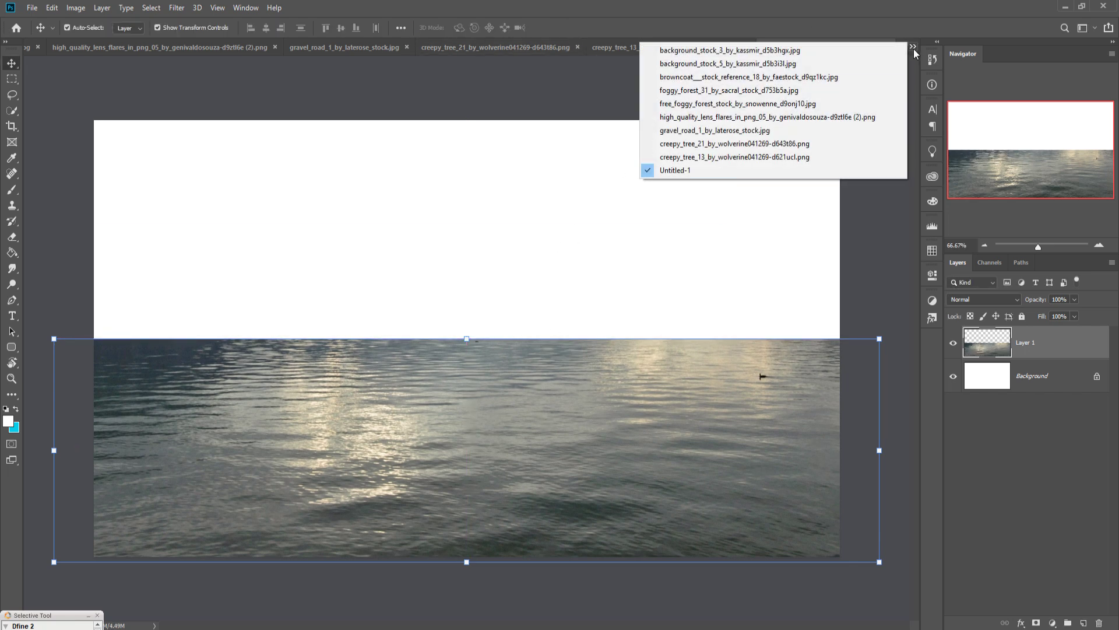
pyautogui.click(764, 146)
pyautogui.click(913, 46)
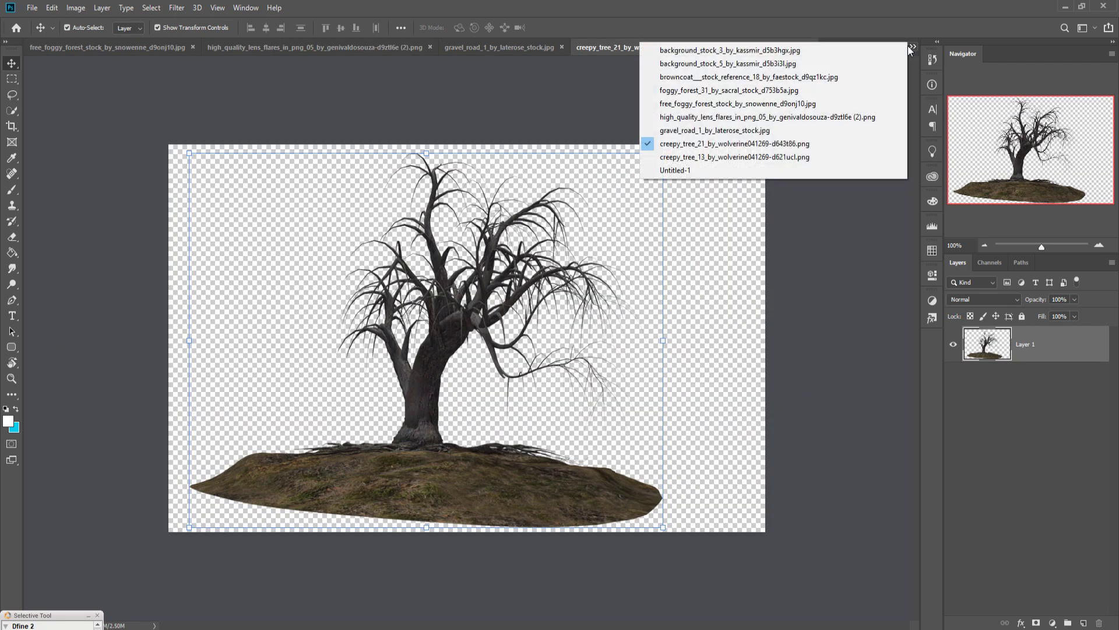
pyautogui.click(743, 93)
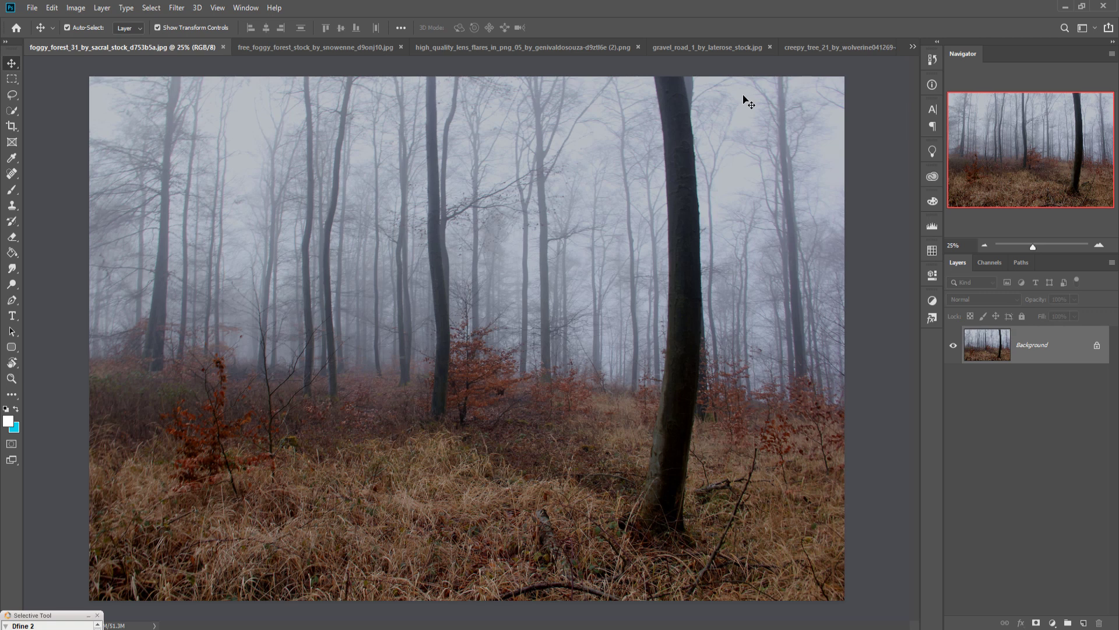
pyautogui.click(912, 47)
pyautogui.click(911, 46)
pyautogui.moveTo(138, 47); pyautogui.dragTo(637, 88)
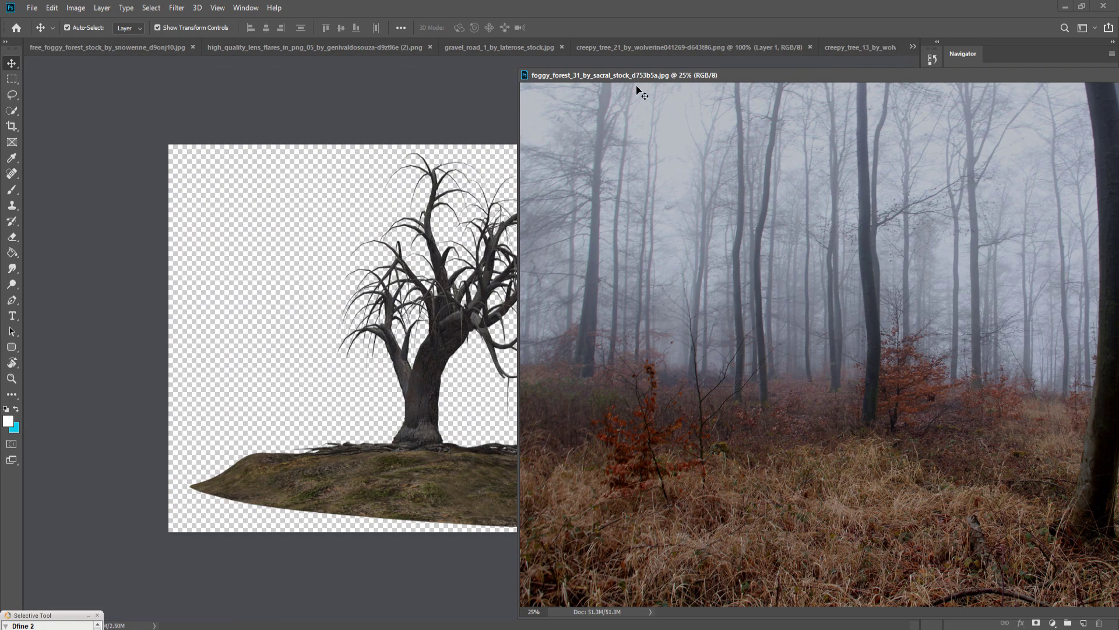
# Step: Copy the foggy forest photo into the Untitled-1 composite as a new layer and close the source image
pyautogui.click(855, 47)
pyautogui.click(912, 47)
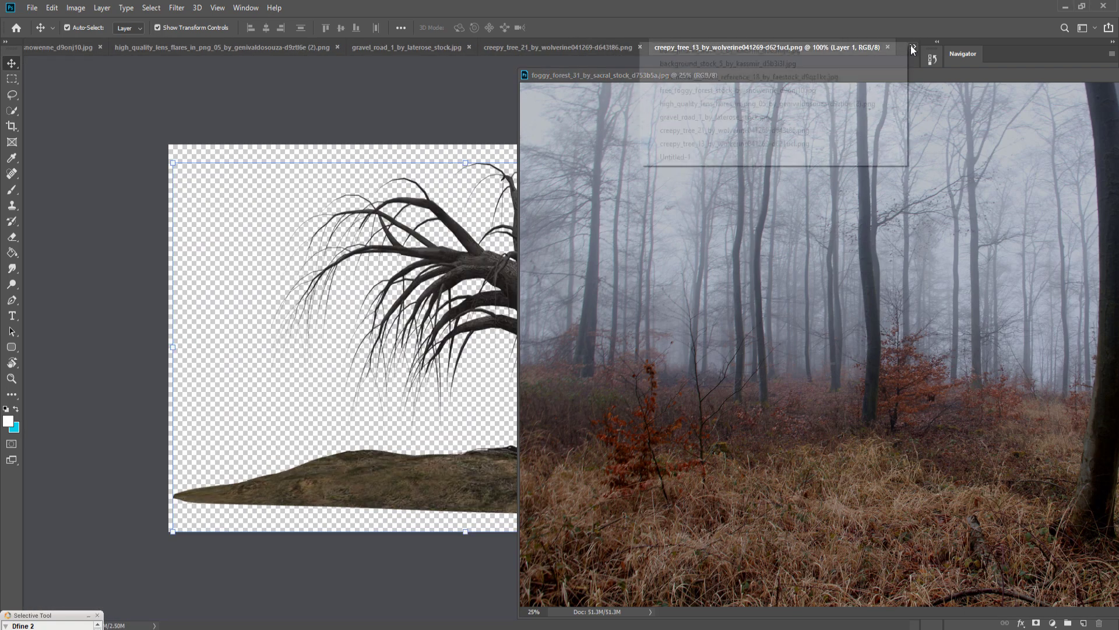
pyautogui.click(728, 157)
pyautogui.moveTo(979, 211); pyautogui.dragTo(467, 224)
pyautogui.moveTo(1101, 74); pyautogui.dragTo(679, 136)
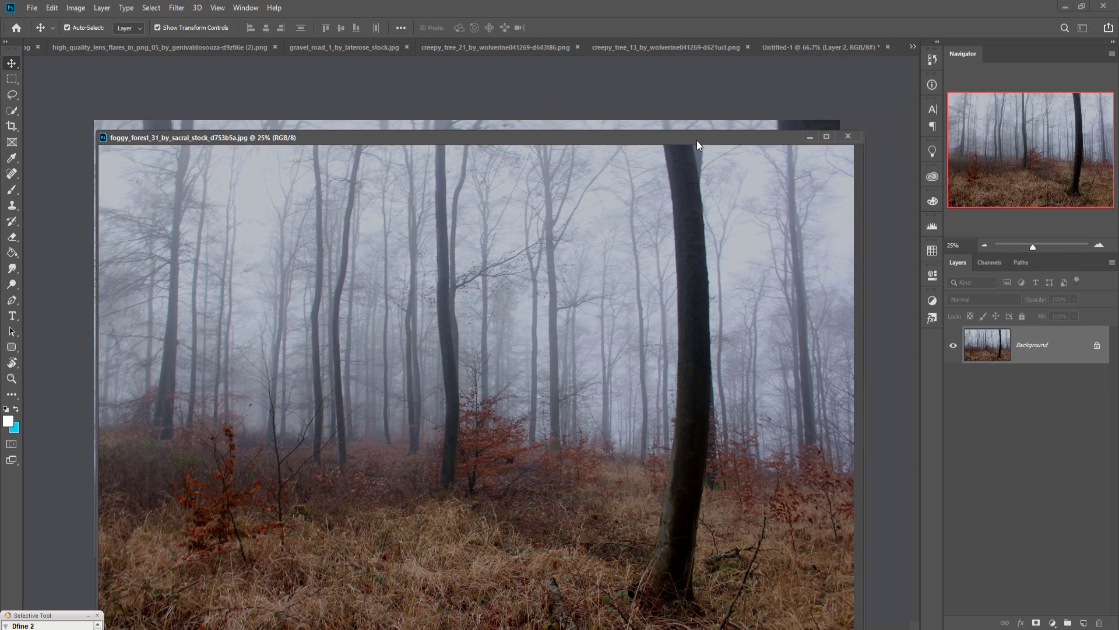
pyautogui.click(848, 136)
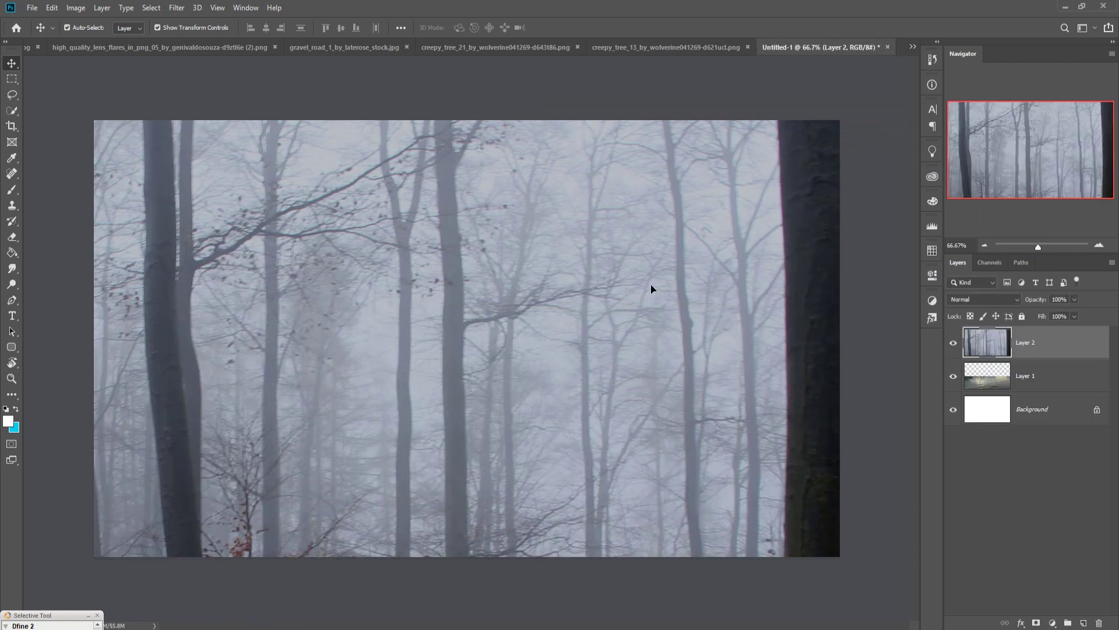
# Step: Scale the foggy forest layer to 37.04% and position it across the upper part of the canvas at full canvas width
pyautogui.hotkey('ctrl', '-')
pyautogui.hotkey('ctrl', '-')
pyautogui.moveTo(362, 121); pyautogui.dragTo(385, 417)
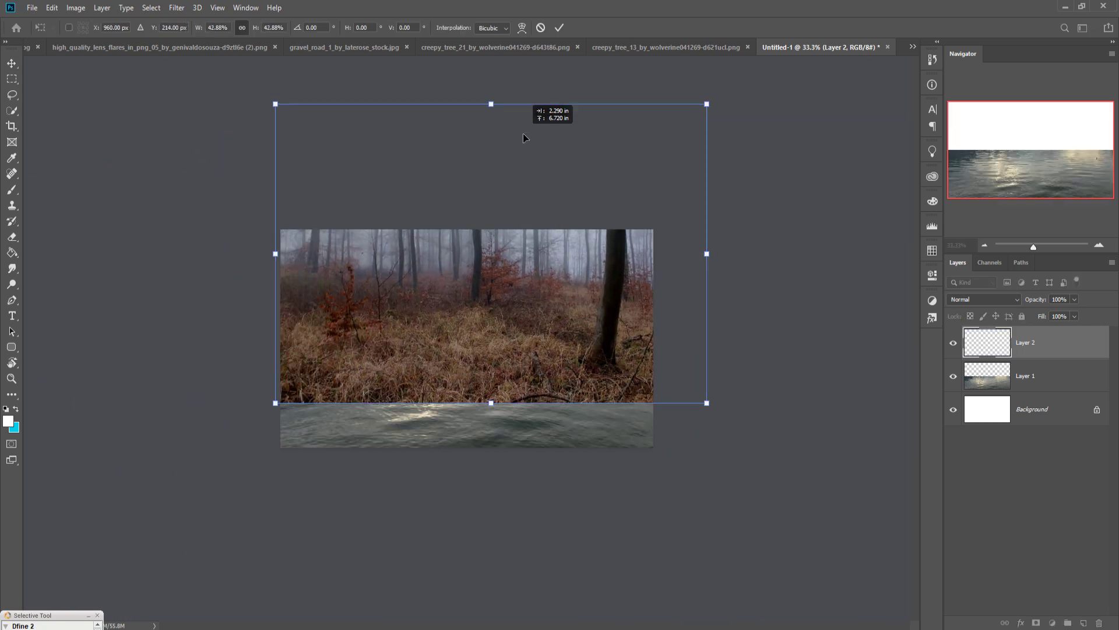
pyautogui.moveTo(524, 138); pyautogui.dragTo(513, 145)
pyautogui.moveTo(706, 408); pyautogui.dragTo(616, 341)
pyautogui.moveTo(585, 299); pyautogui.dragTo(614, 342)
pyautogui.moveTo(639, 282); pyautogui.dragTo(652, 282)
pyautogui.moveTo(283, 293); pyautogui.dragTo(280, 293)
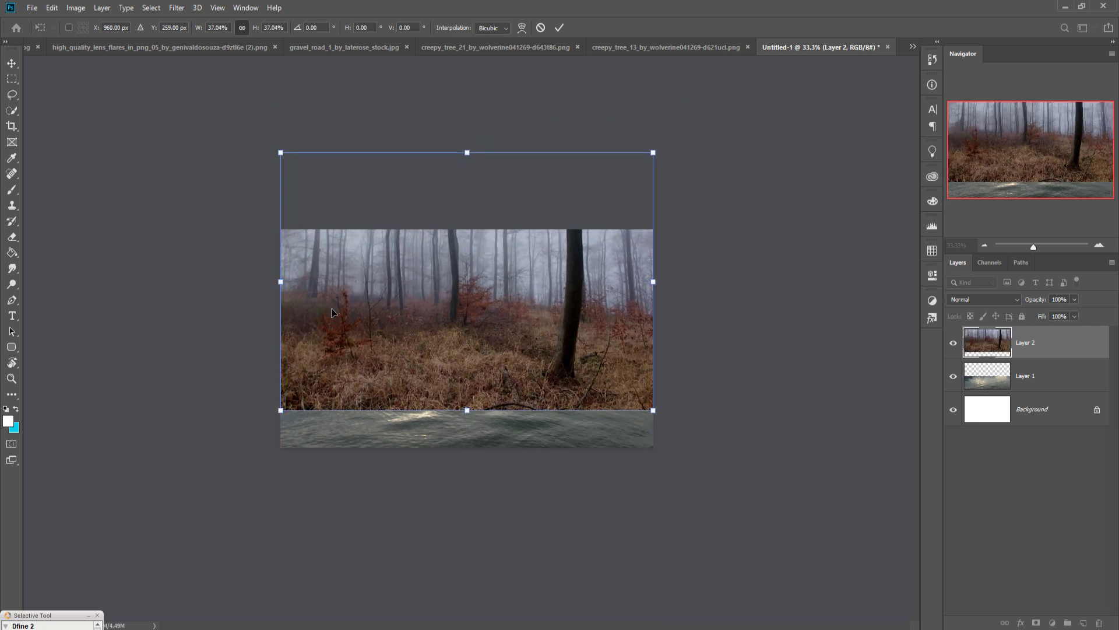
pyautogui.click(559, 29)
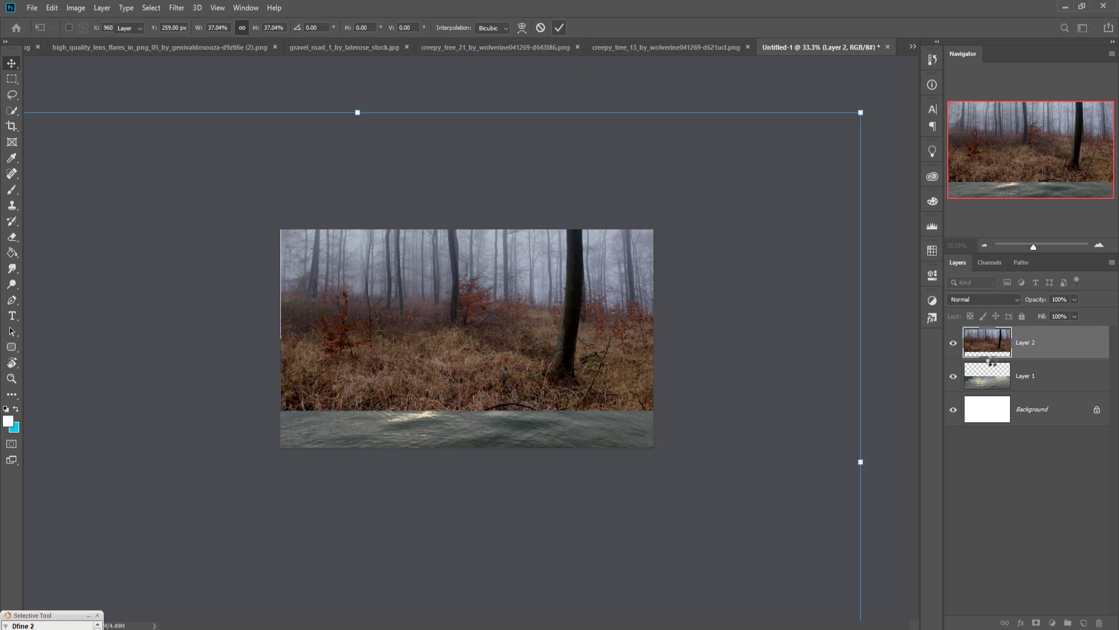
# Step: Move the water layer above the forest, add a layer mask, and fade its upper edge with a soft 300 px black brush at 28% opacity
pyautogui.moveTo(1052, 378); pyautogui.dragTo(1050, 347)
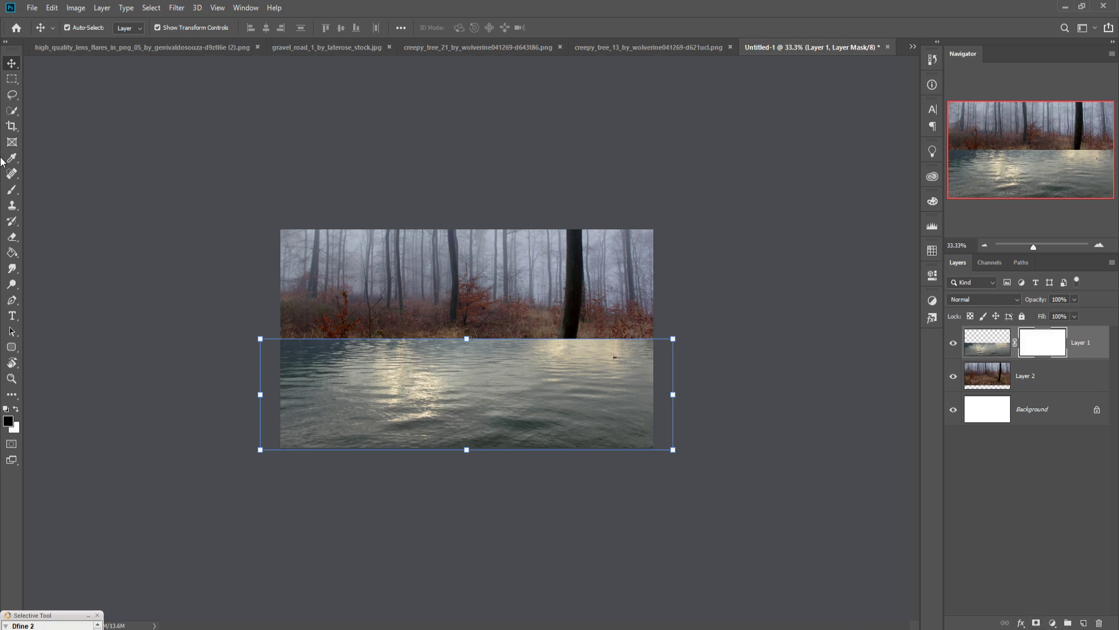
pyautogui.click(11, 191)
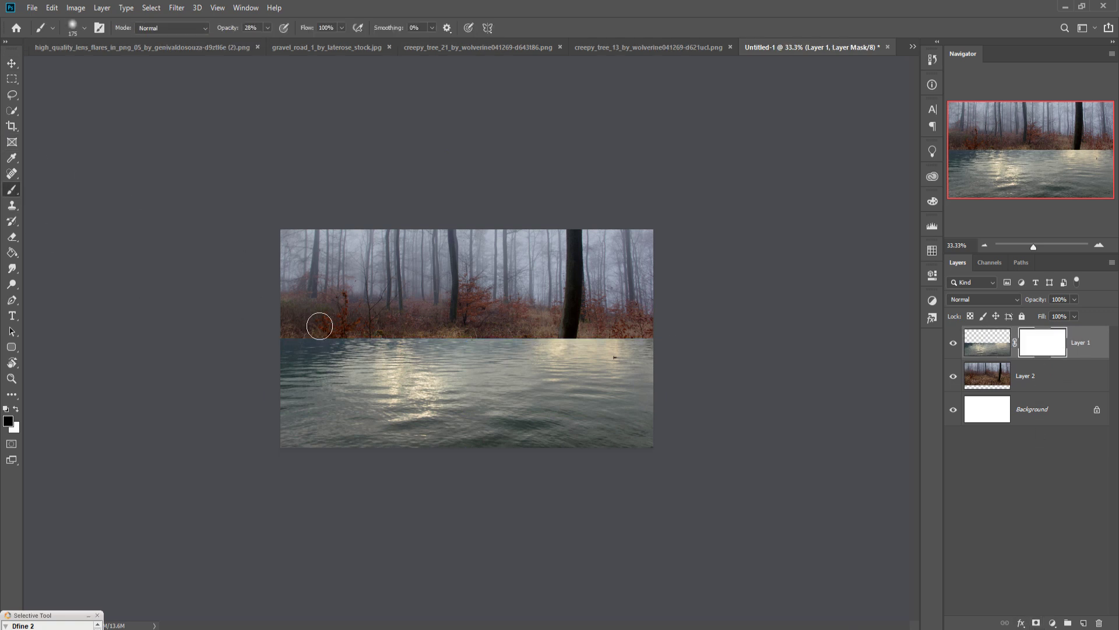
pyautogui.hotkey('ctrl', '+')
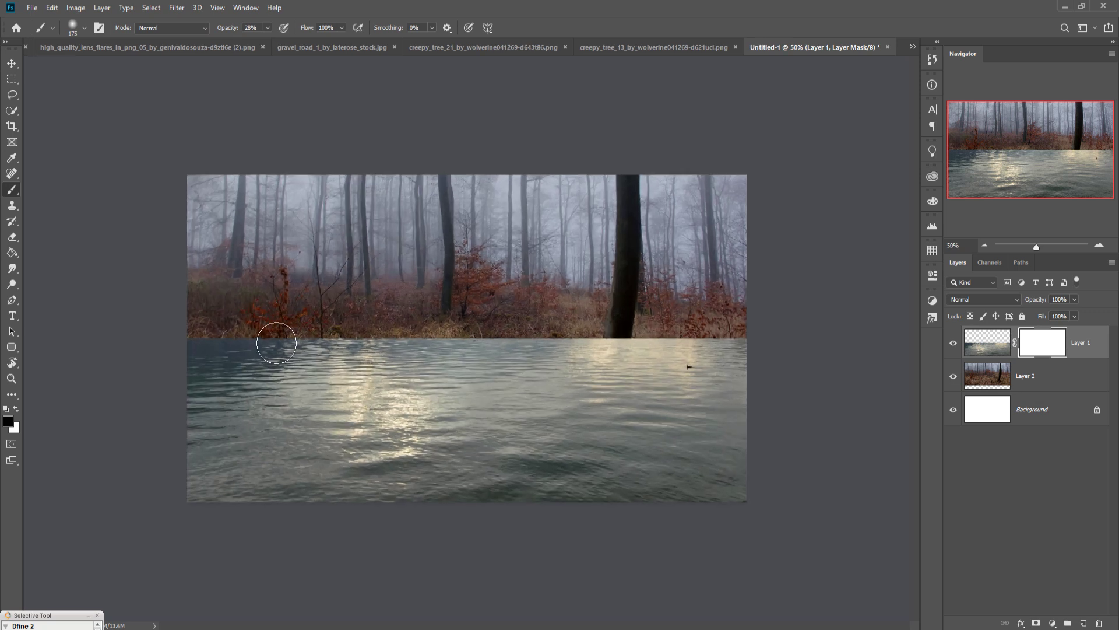
pyautogui.press(']')
pyautogui.press(']')
pyautogui.moveTo(233, 359)
pyautogui.mouseDown()
pyautogui.moveTo(290, 351)
pyautogui.moveTo(225, 378)
pyautogui.moveTo(301, 358)
pyautogui.moveTo(257, 371)
pyautogui.moveTo(422, 364)
pyautogui.moveTo(387, 362)
pyautogui.moveTo(397, 373)
pyautogui.moveTo(429, 373)
pyautogui.moveTo(523, 351)
pyautogui.moveTo(540, 356)
pyautogui.moveTo(509, 359)
pyautogui.moveTo(540, 360)
pyautogui.moveTo(391, 359)
pyautogui.moveTo(251, 382)
pyautogui.moveTo(465, 386)
pyautogui.moveTo(548, 372)
pyautogui.moveTo(624, 375)
pyautogui.moveTo(647, 382)
pyautogui.moveTo(628, 391)
pyautogui.moveTo(655, 377)
pyautogui.mouseUp()
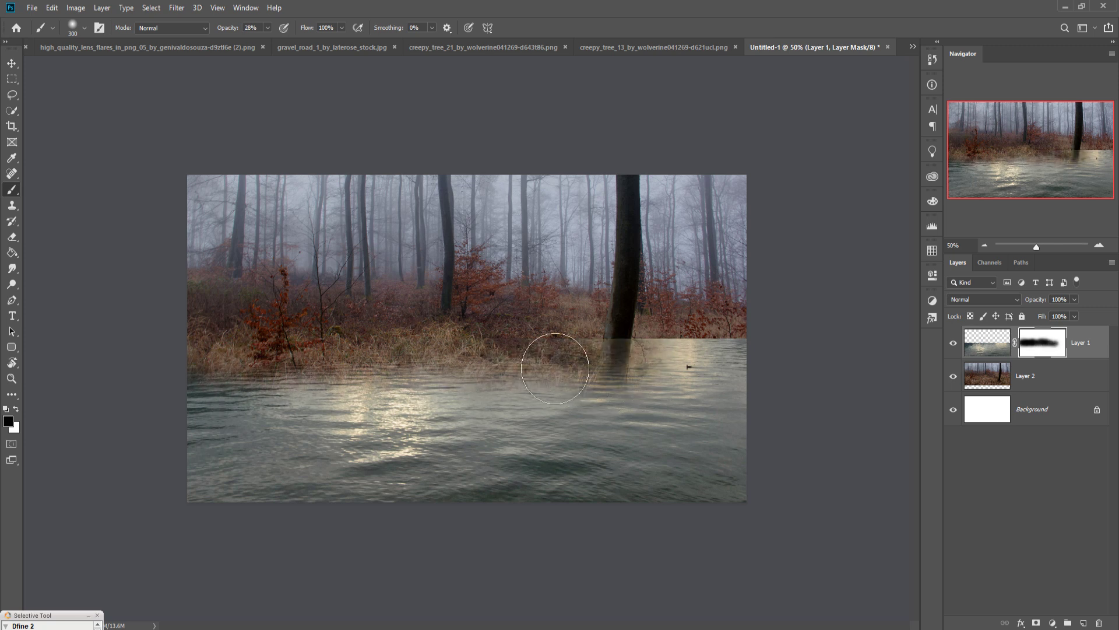
pyautogui.moveTo(517, 377)
pyautogui.mouseDown()
pyautogui.moveTo(694, 387)
pyautogui.moveTo(706, 402)
pyautogui.moveTo(731, 395)
pyautogui.moveTo(695, 362)
pyautogui.moveTo(662, 375)
pyautogui.moveTo(744, 387)
pyautogui.mouseUp()
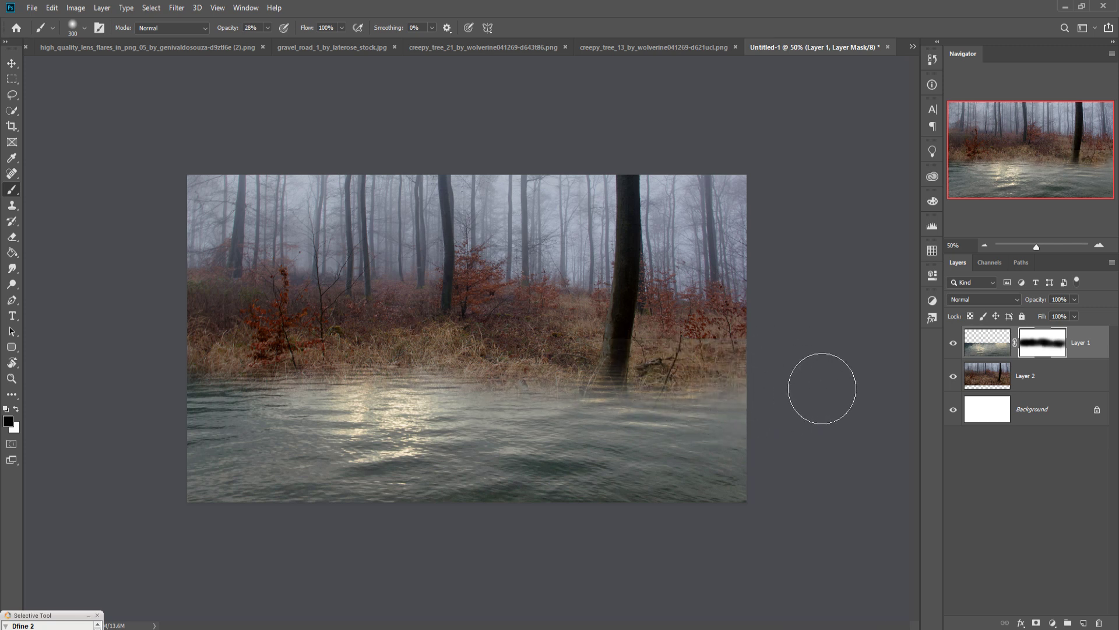
pyautogui.moveTo(645, 370)
pyautogui.mouseDown()
pyautogui.moveTo(627, 405)
pyautogui.moveTo(645, 400)
pyautogui.moveTo(568, 379)
pyautogui.moveTo(438, 376)
pyautogui.moveTo(399, 388)
pyautogui.moveTo(443, 378)
pyautogui.moveTo(219, 380)
pyautogui.moveTo(532, 389)
pyautogui.mouseUp()
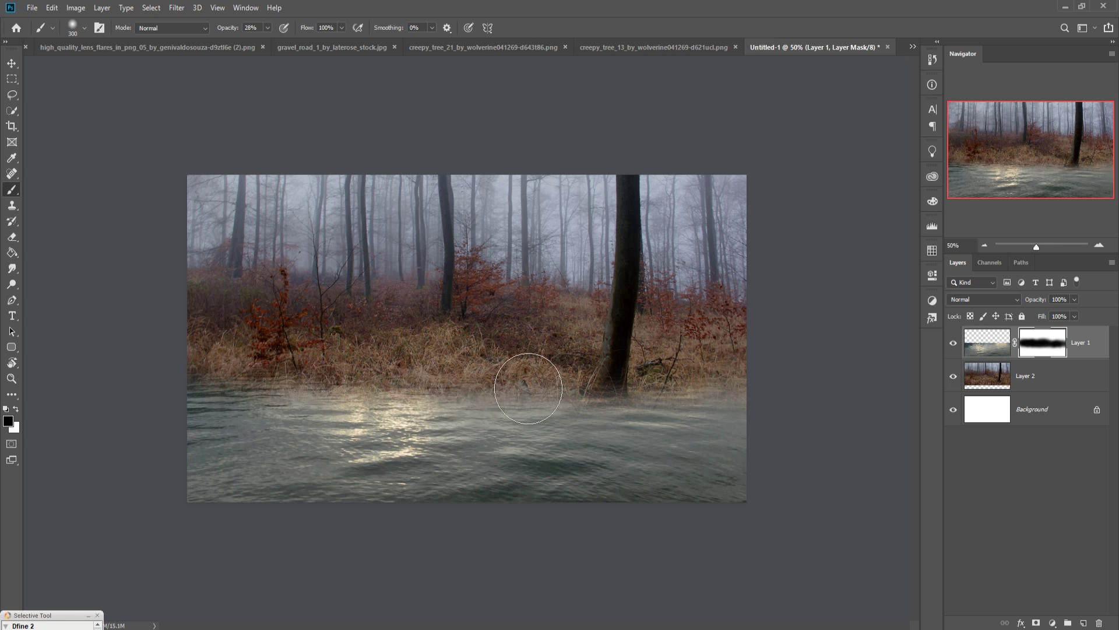
pyautogui.moveTo(527, 388)
pyautogui.mouseDown()
pyautogui.moveTo(613, 395)
pyautogui.moveTo(492, 394)
pyautogui.moveTo(597, 406)
pyautogui.moveTo(352, 396)
pyautogui.moveTo(499, 393)
pyautogui.mouseUp()
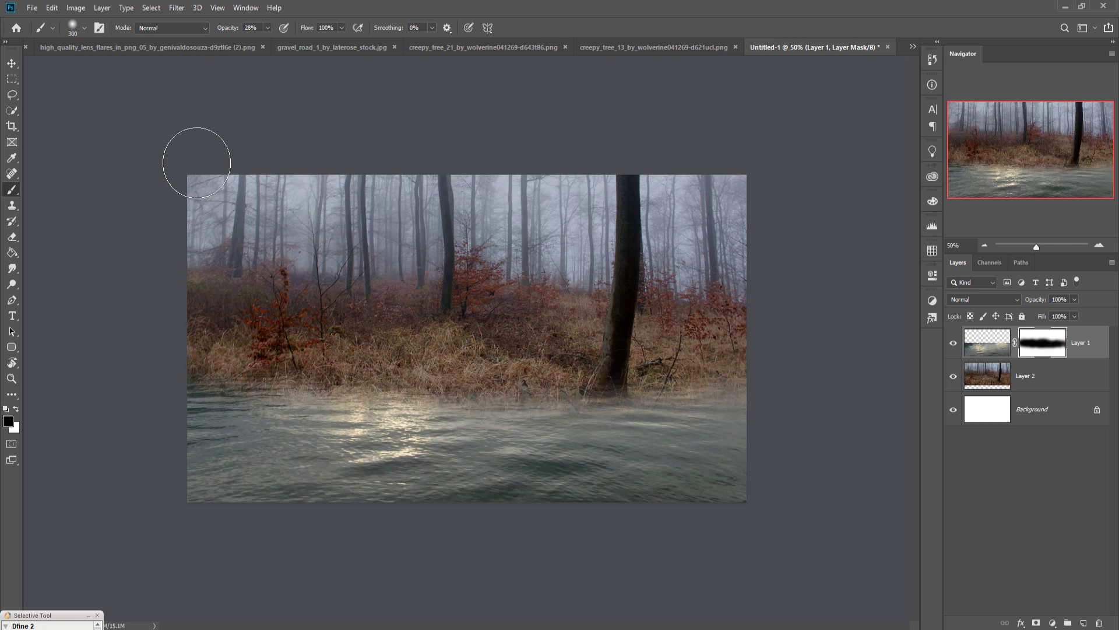
# Step: Float the gravel_road_1 image, copy it into the Untitled-1 composite as a new layer above the water, and minimize its window
pyautogui.click(12, 64)
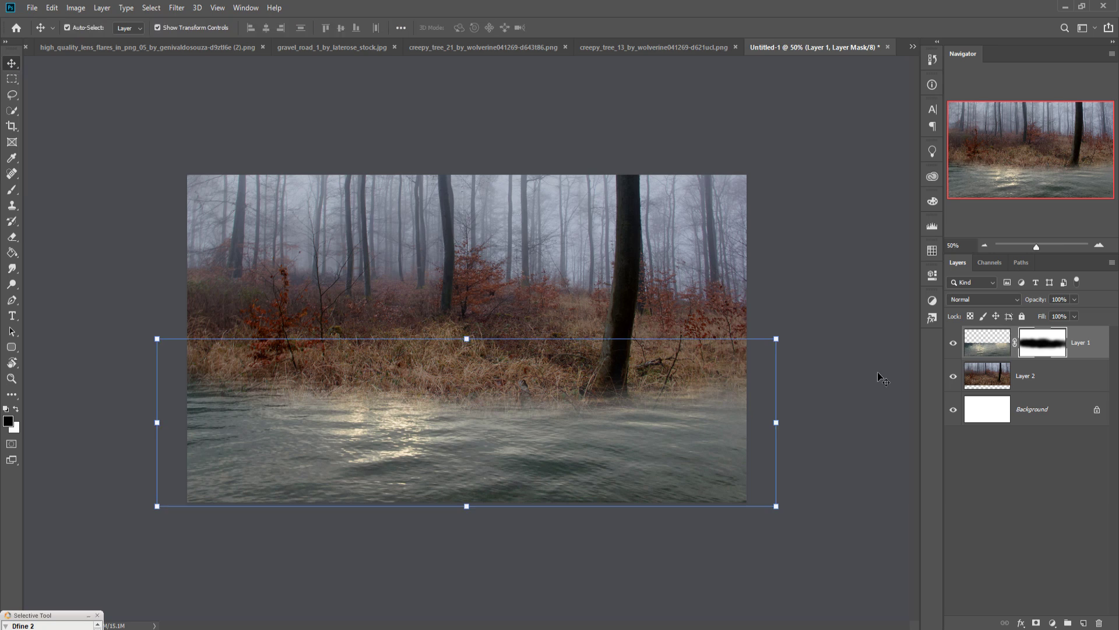
pyautogui.click(991, 344)
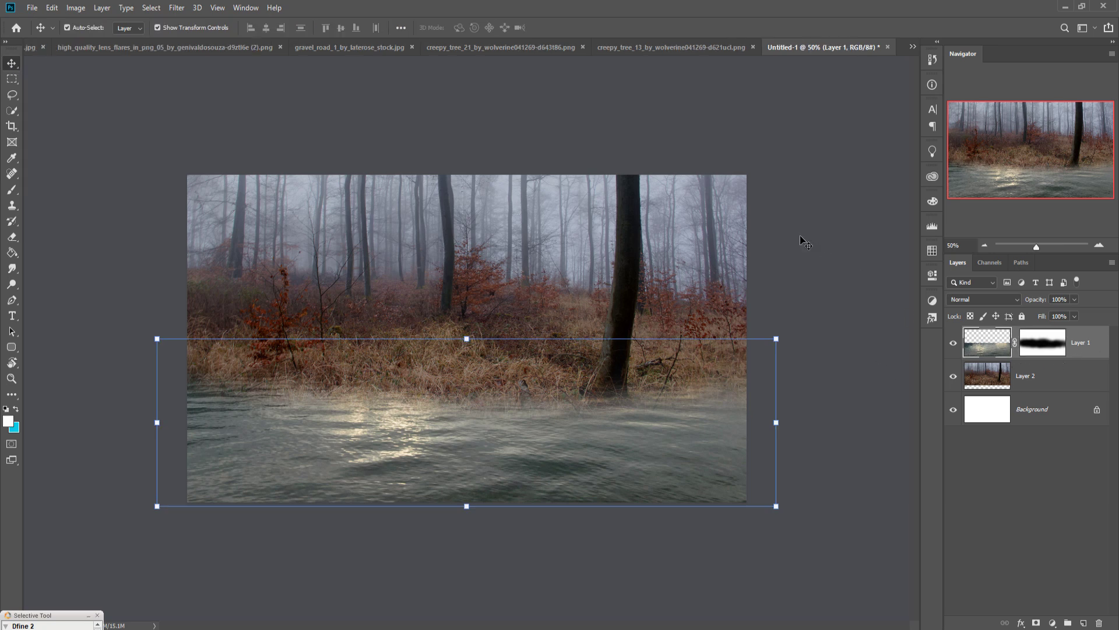
pyautogui.click(677, 49)
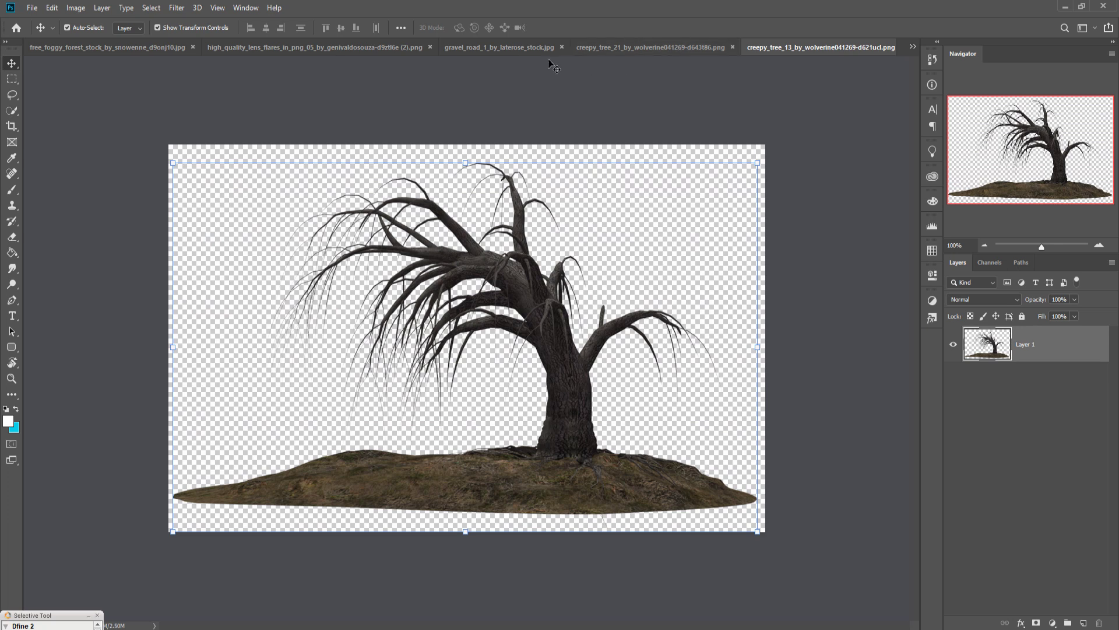
pyautogui.click(348, 49)
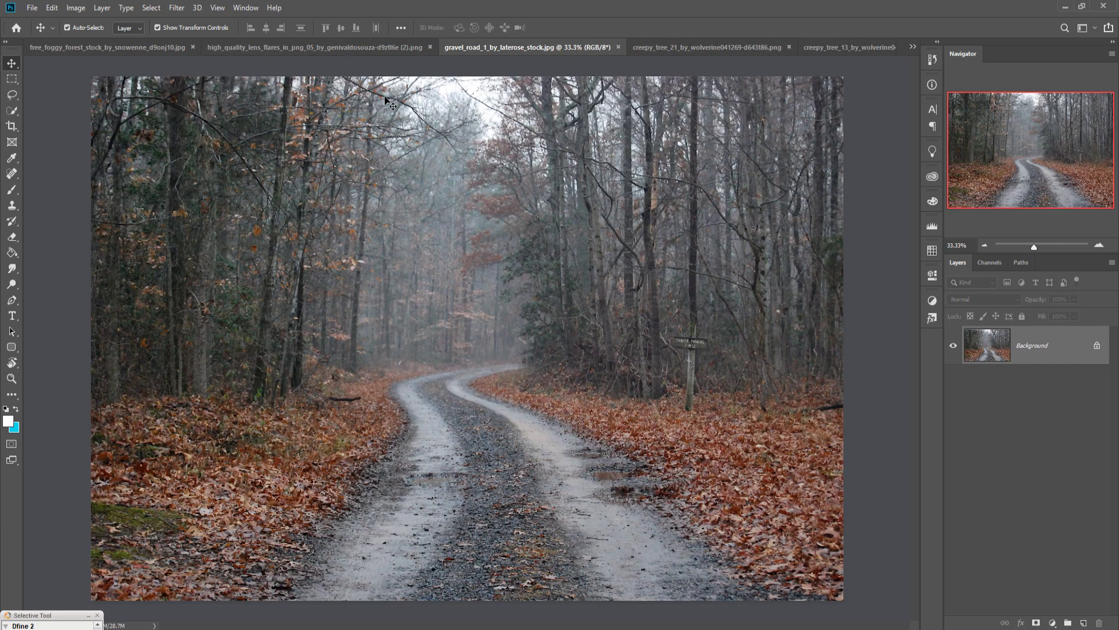
pyautogui.moveTo(483, 50); pyautogui.dragTo(556, 117)
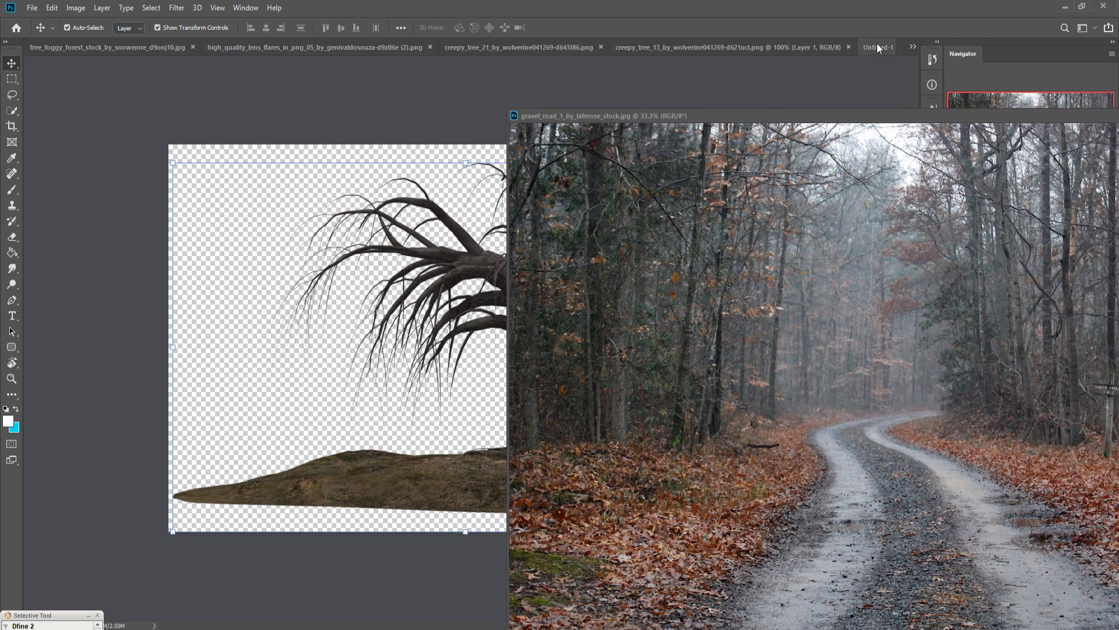
pyautogui.click(877, 48)
pyautogui.moveTo(770, 302); pyautogui.dragTo(438, 260)
pyautogui.moveTo(1092, 117); pyautogui.dragTo(712, 174)
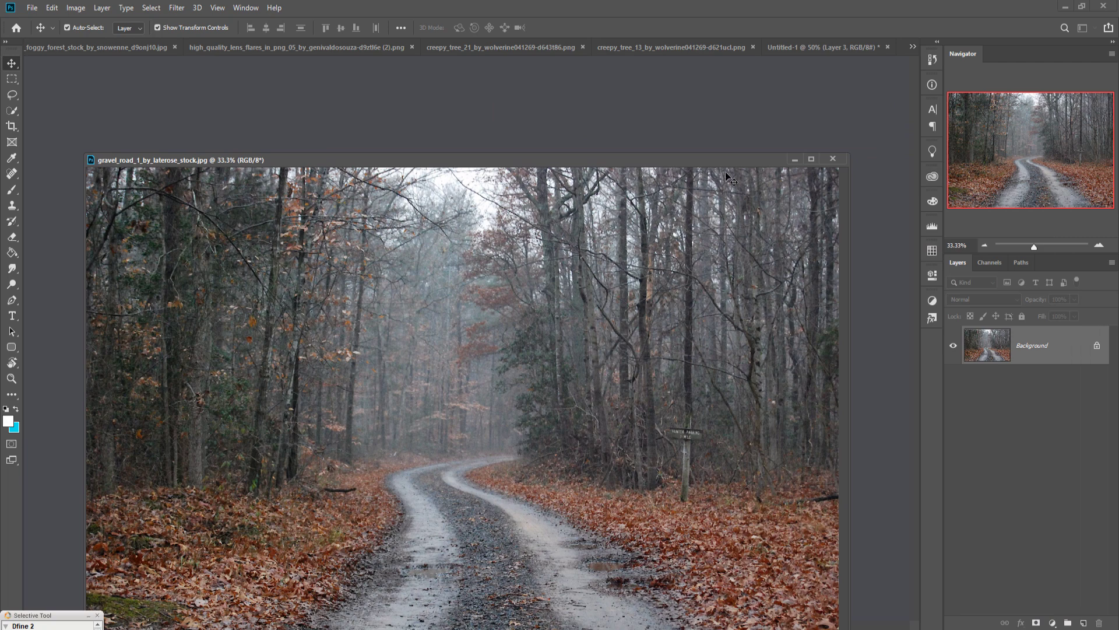
pyautogui.click(795, 159)
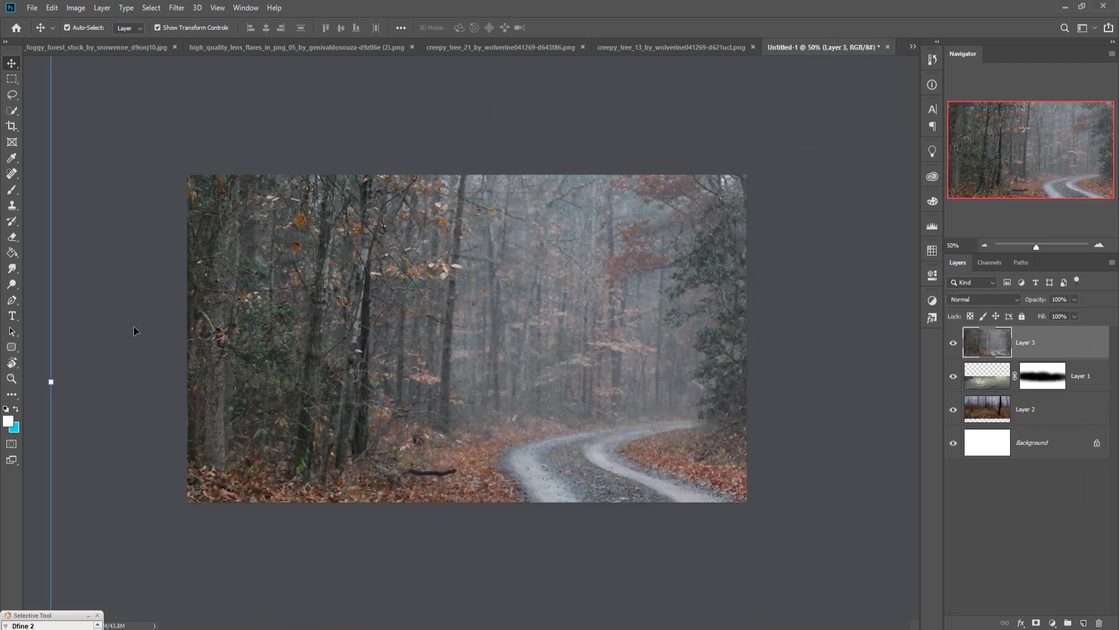
# Step: Scale the gravel road layer down to the canvas width and position it to cover the whole canvas
pyautogui.moveTo(54, 394); pyautogui.dragTo(692, 438)
pyautogui.moveTo(753, 404); pyautogui.dragTo(283, 311)
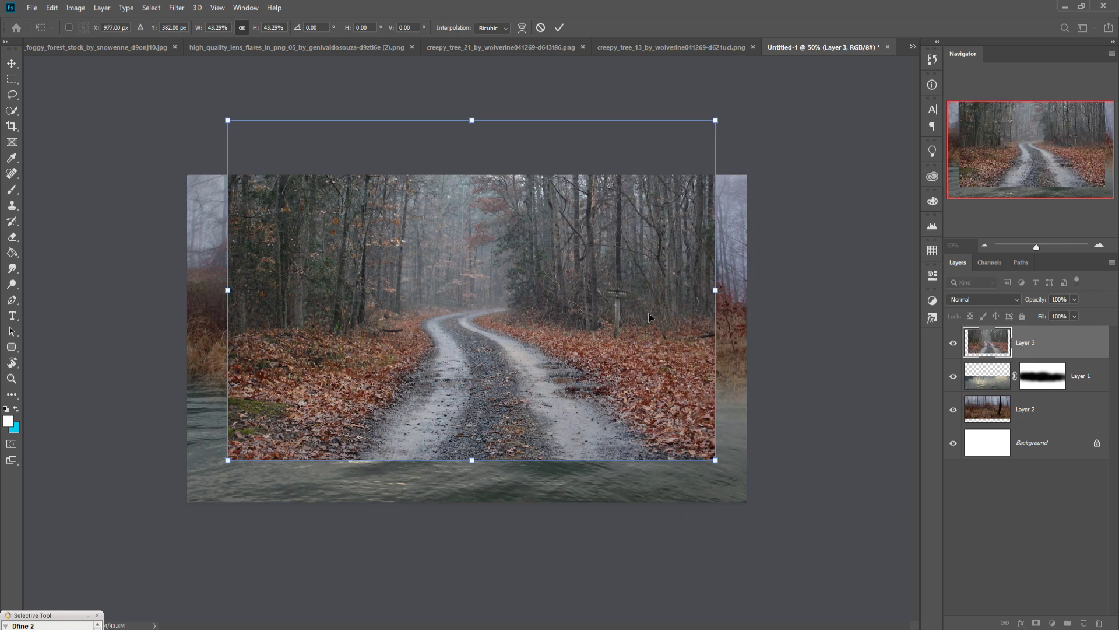
pyautogui.moveTo(720, 293); pyautogui.dragTo(751, 293)
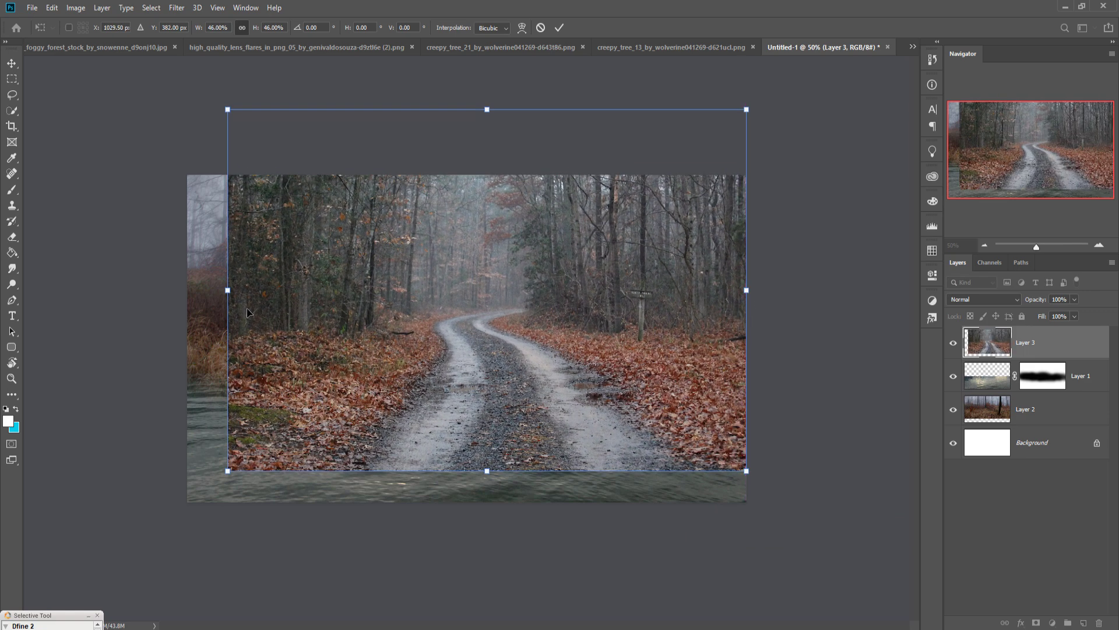
pyautogui.moveTo(235, 295); pyautogui.dragTo(196, 295)
pyautogui.moveTo(443, 282); pyautogui.dragTo(440, 315)
pyautogui.click(558, 28)
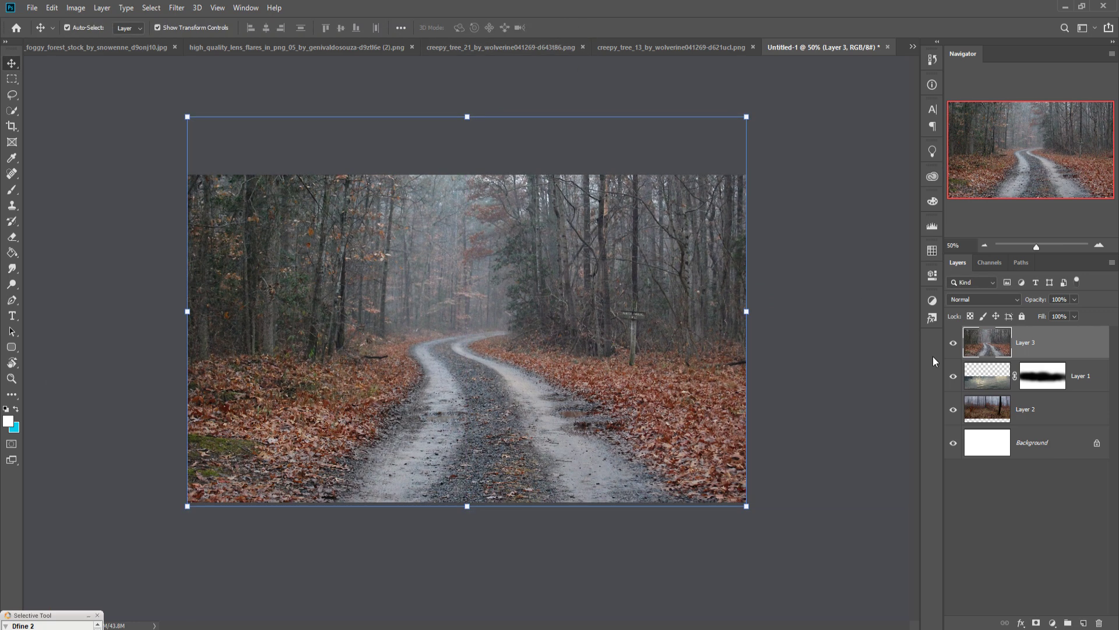
pyautogui.click(1074, 299)
pyautogui.click(1064, 313)
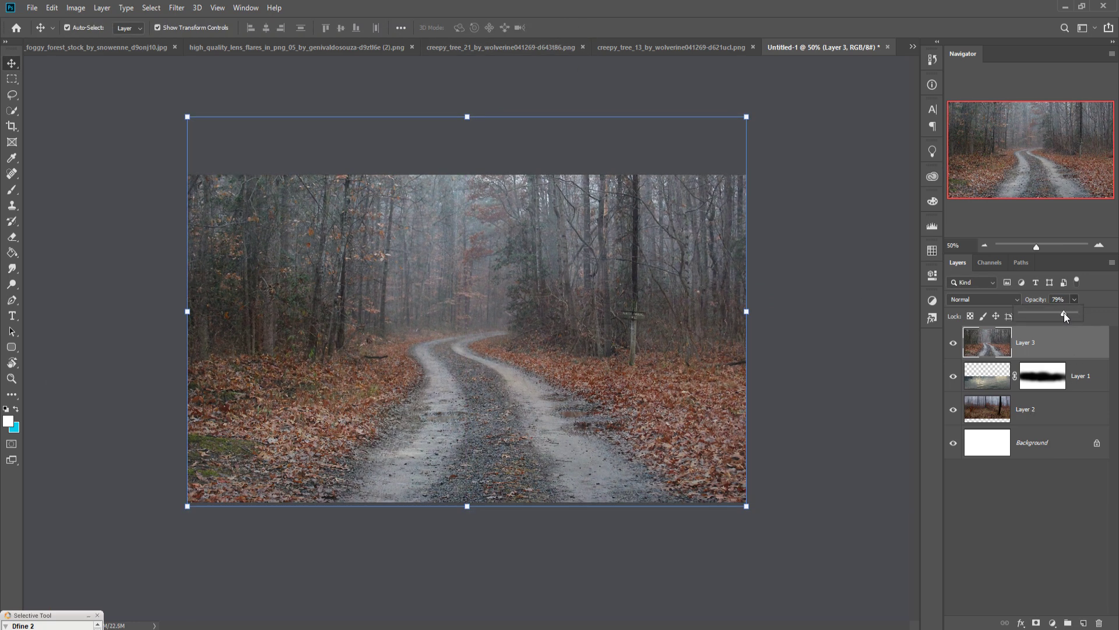
pyautogui.moveTo(1064, 312); pyautogui.dragTo(1107, 315)
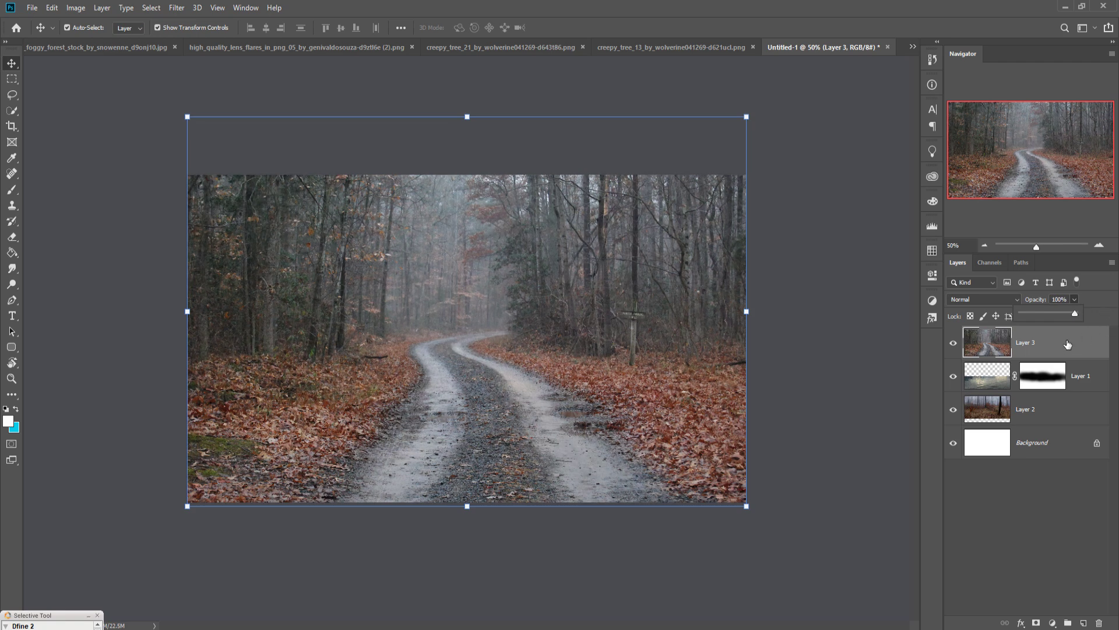
# Step: Add a mask to the gravel road layer and paint out the road and lower foreground with the 300 px brush at 28% opacity
pyautogui.click(1037, 623)
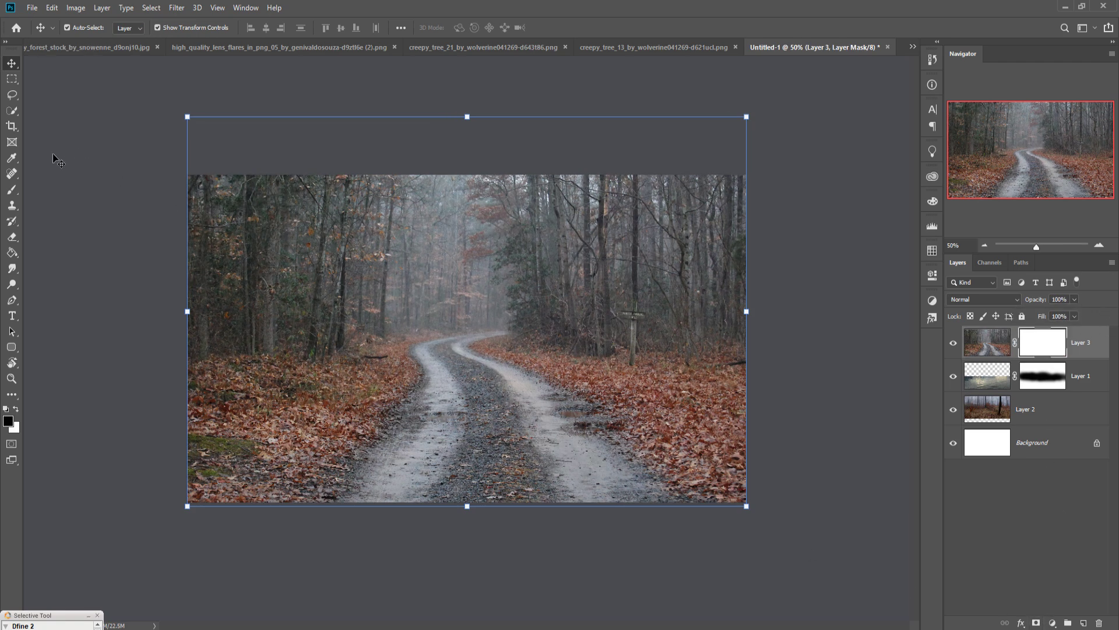
pyautogui.click(9, 195)
pyautogui.moveTo(411, 504); pyautogui.dragTo(674, 530)
pyautogui.moveTo(316, 469)
pyautogui.mouseDown()
pyautogui.moveTo(383, 483)
pyautogui.moveTo(399, 461)
pyautogui.moveTo(421, 461)
pyautogui.moveTo(426, 439)
pyautogui.moveTo(410, 441)
pyautogui.moveTo(518, 419)
pyautogui.moveTo(467, 421)
pyautogui.moveTo(525, 442)
pyautogui.moveTo(590, 442)
pyautogui.moveTo(475, 396)
pyautogui.moveTo(520, 391)
pyautogui.moveTo(481, 398)
pyautogui.moveTo(491, 392)
pyautogui.moveTo(546, 401)
pyautogui.moveTo(539, 441)
pyautogui.moveTo(573, 449)
pyautogui.moveTo(556, 429)
pyautogui.moveTo(601, 429)
pyautogui.moveTo(677, 476)
pyautogui.moveTo(635, 469)
pyautogui.moveTo(639, 482)
pyautogui.moveTo(771, 472)
pyautogui.moveTo(738, 472)
pyautogui.moveTo(689, 442)
pyautogui.moveTo(780, 444)
pyautogui.moveTo(689, 490)
pyautogui.moveTo(703, 496)
pyautogui.moveTo(449, 511)
pyautogui.moveTo(573, 512)
pyautogui.moveTo(539, 518)
pyautogui.moveTo(454, 487)
pyautogui.moveTo(186, 494)
pyautogui.moveTo(244, 495)
pyautogui.moveTo(265, 459)
pyautogui.moveTo(215, 452)
pyautogui.moveTo(278, 466)
pyautogui.moveTo(254, 464)
pyautogui.mouseUp()
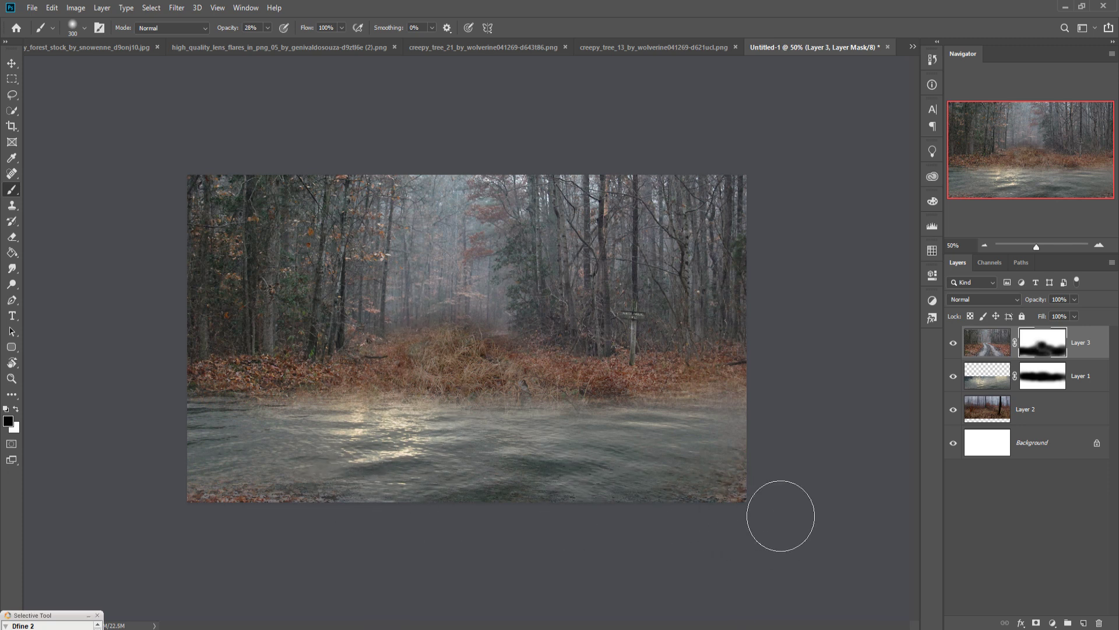
pyautogui.moveTo(689, 467)
pyautogui.mouseDown()
pyautogui.moveTo(696, 493)
pyautogui.moveTo(629, 471)
pyautogui.moveTo(640, 444)
pyautogui.moveTo(604, 443)
pyautogui.mouseUp()
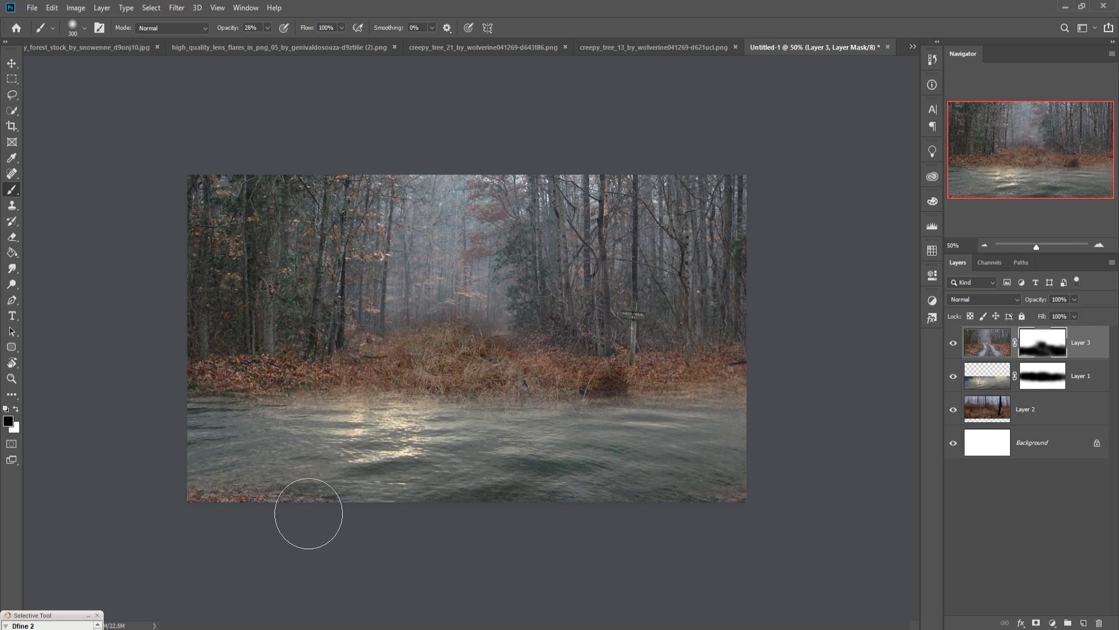
pyautogui.click(1046, 419)
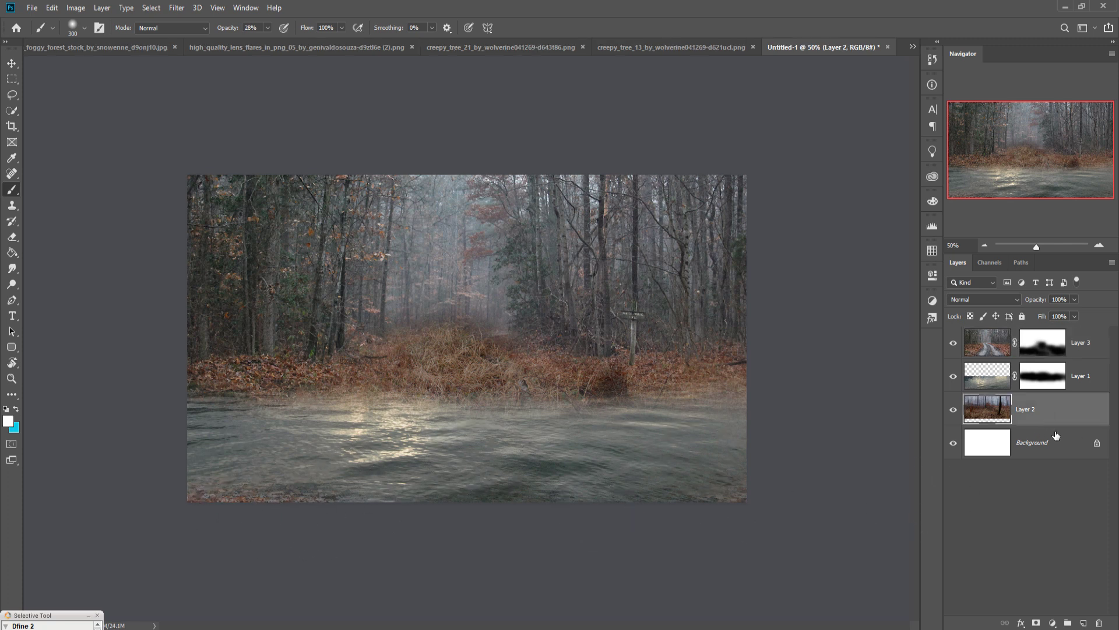
pyautogui.click(1052, 623)
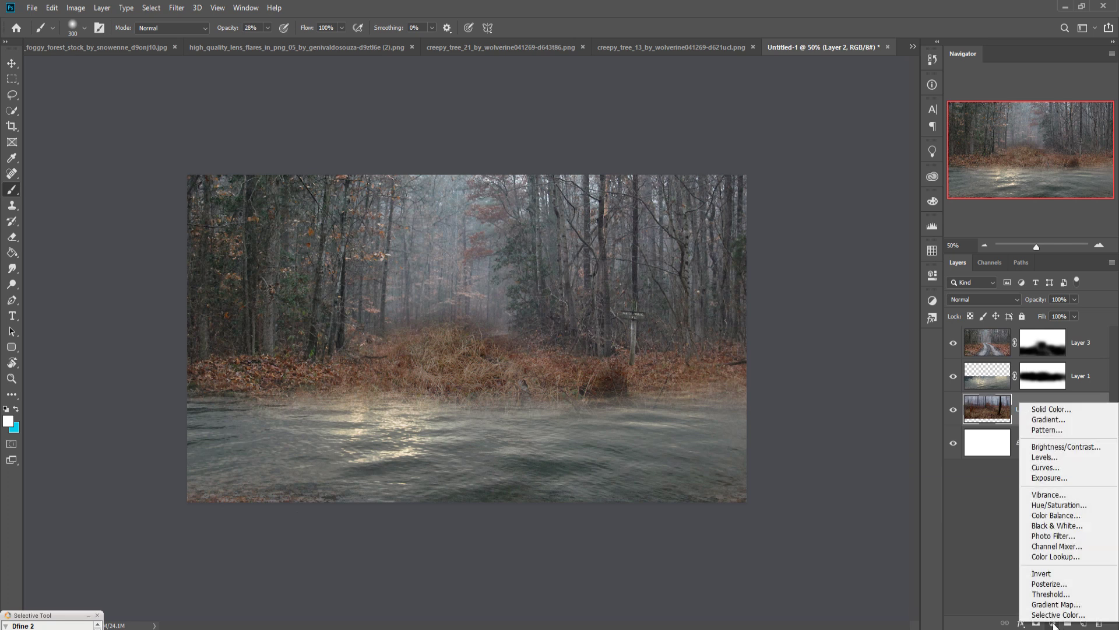
pyautogui.click(994, 558)
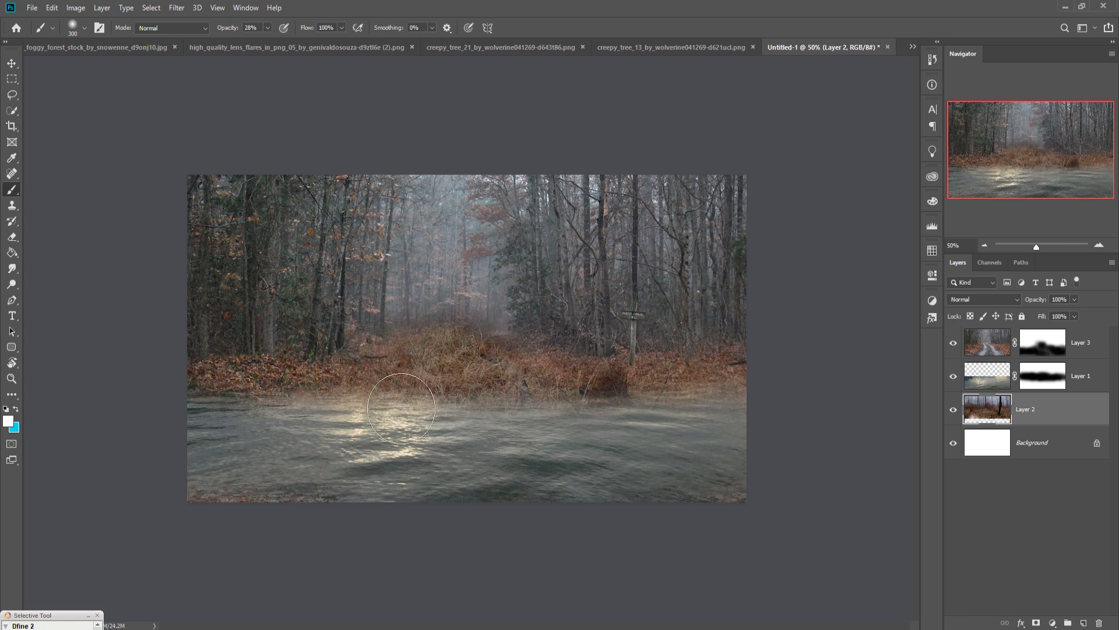
# Step: Copy the cut-out lantern-carrying woman from the browncoat stock image into Untitled-1 and place her layer at the top of the stack
pyautogui.click(9, 69)
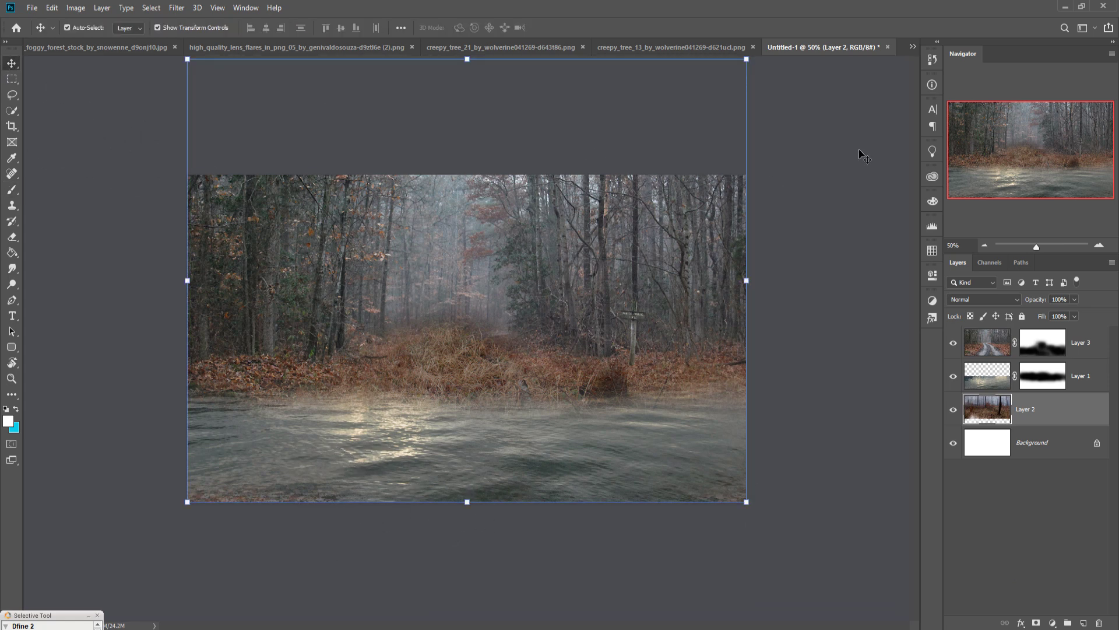
pyautogui.click(913, 47)
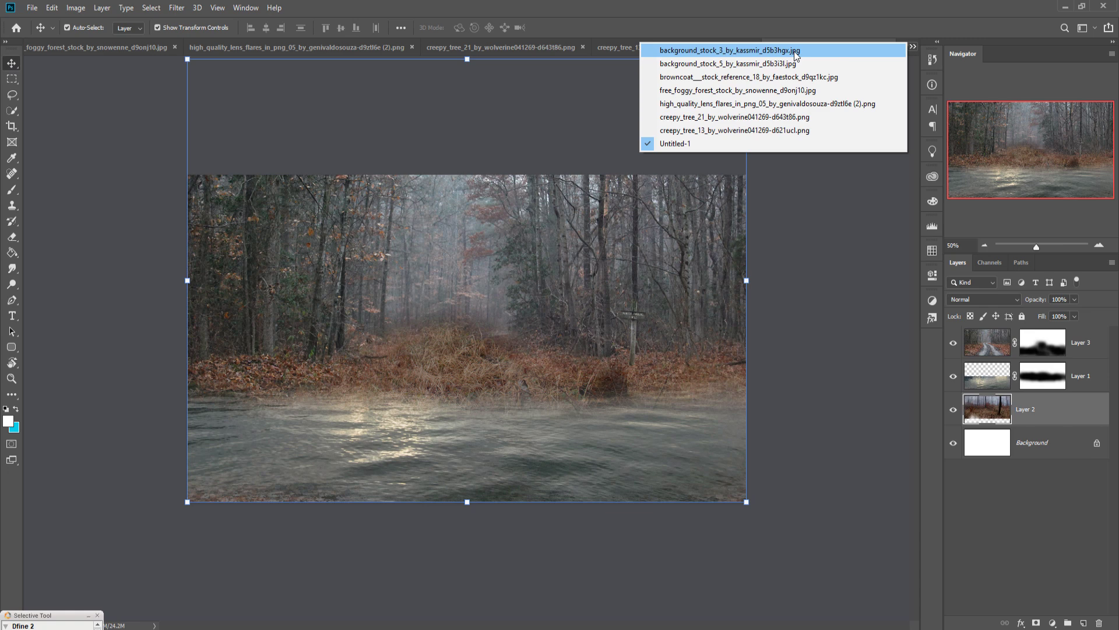
pyautogui.click(792, 77)
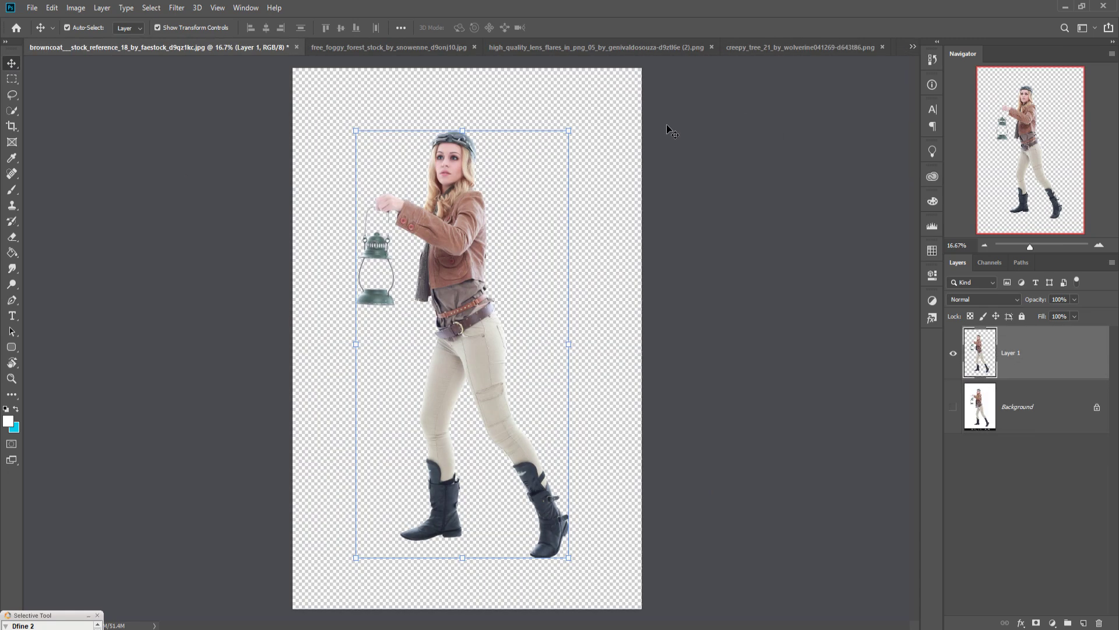
pyautogui.moveTo(201, 51); pyautogui.dragTo(758, 129)
pyautogui.moveTo(739, 372); pyautogui.dragTo(529, 352)
pyautogui.click(883, 127)
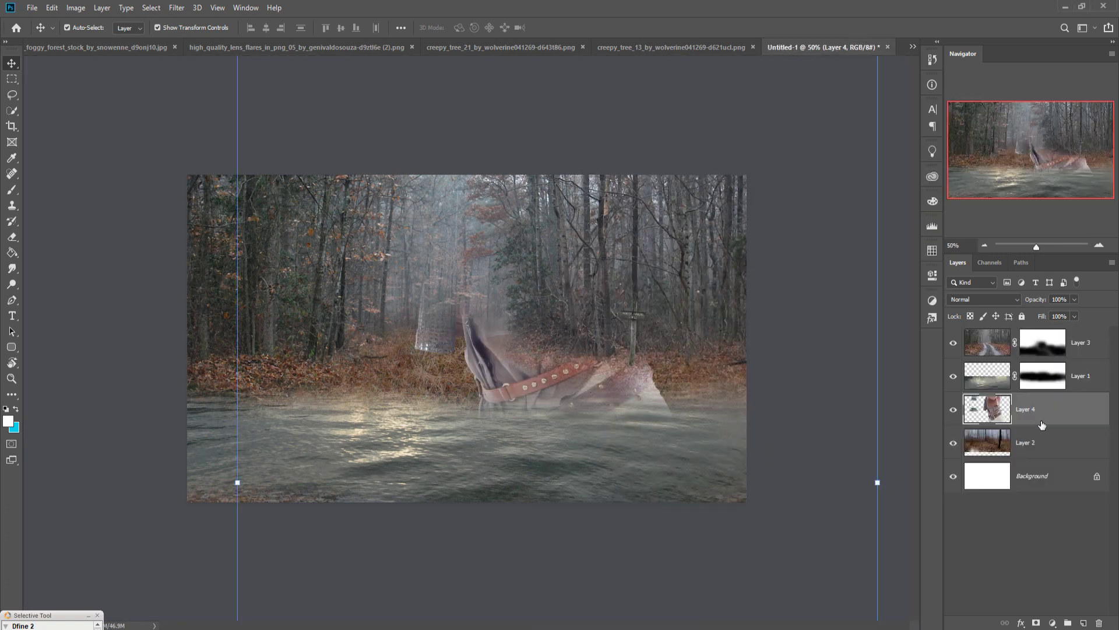
pyautogui.moveTo(1048, 409); pyautogui.dragTo(1051, 337)
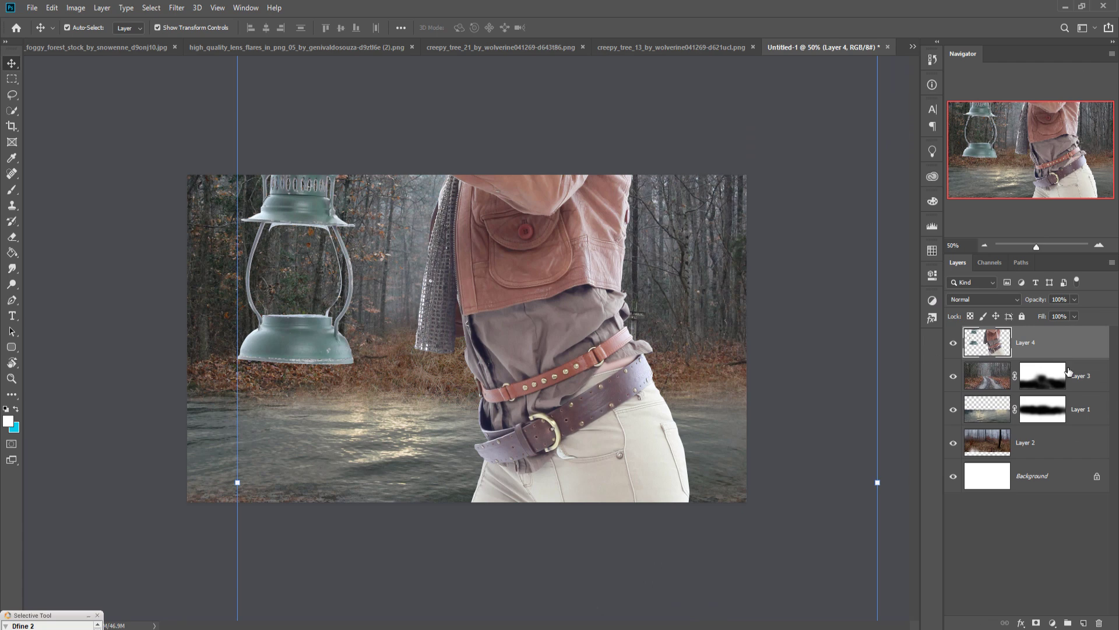
pyautogui.click(1017, 385)
pyautogui.moveTo(752, 318); pyautogui.dragTo(610, 337)
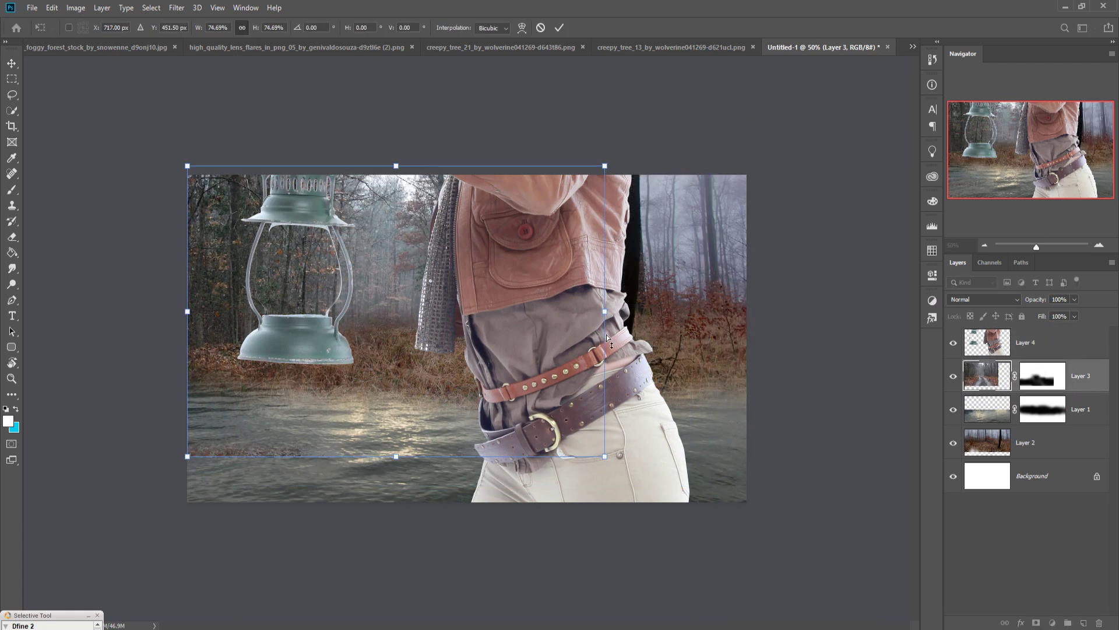
pyautogui.hotkey('ctrl', 'z')
pyautogui.press('Return')
pyautogui.click(1009, 349)
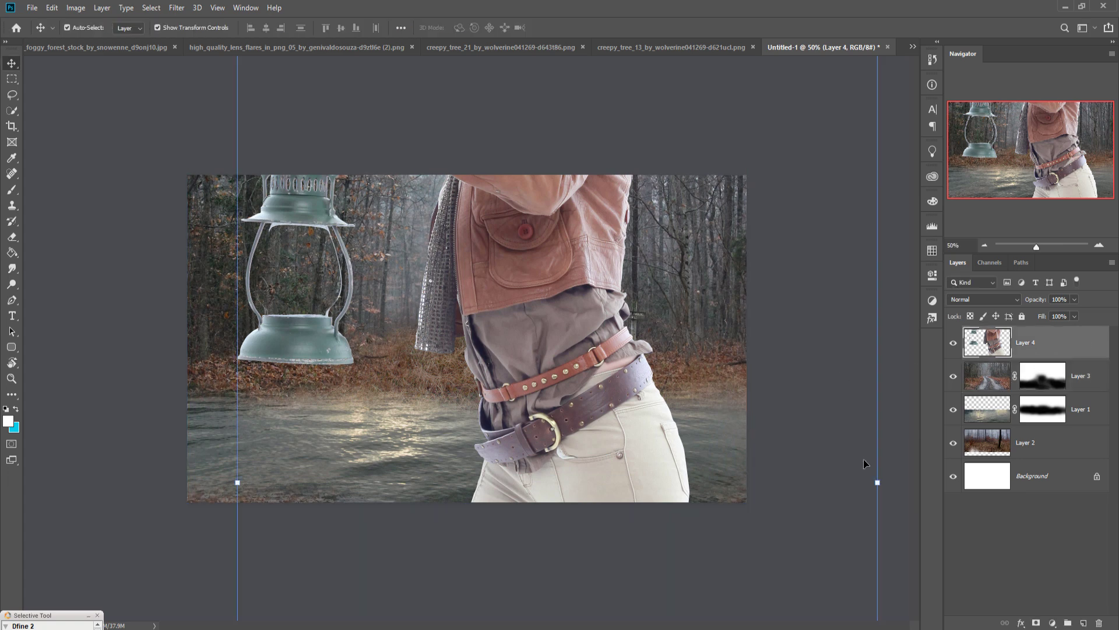
# Step: Scale the lantern woman down to roughly a quarter size and place her near the canvas centre with her boots below the bottom edge
pyautogui.moveTo(883, 494); pyautogui.dragTo(402, 484)
pyautogui.moveTo(318, 428); pyautogui.dragTo(475, 314)
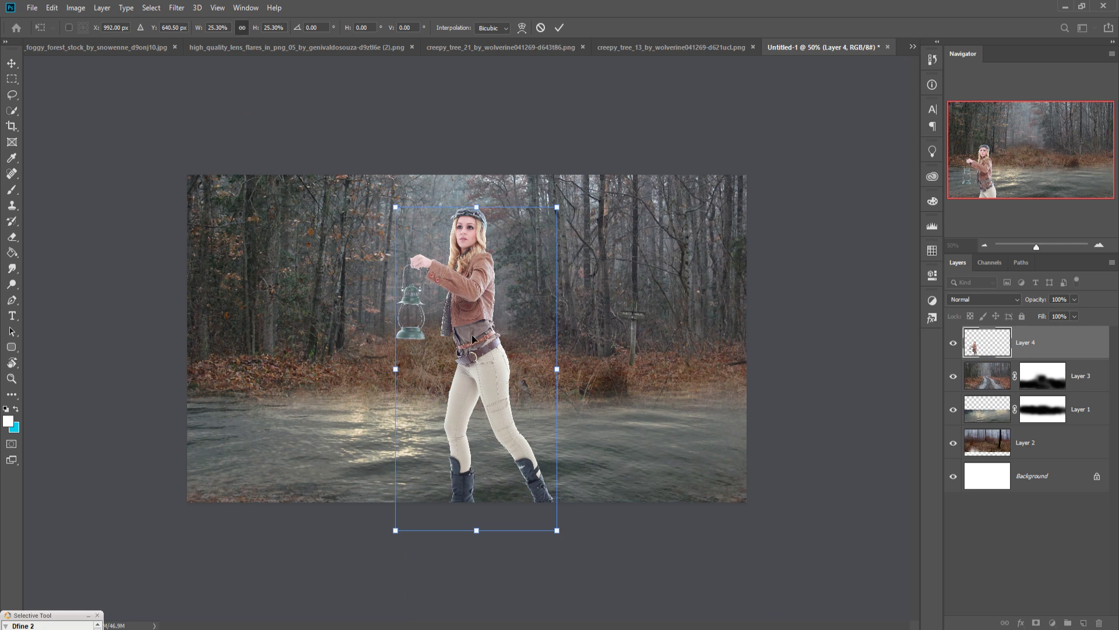
pyautogui.moveTo(561, 376); pyautogui.dragTo(485, 448)
pyautogui.click(560, 28)
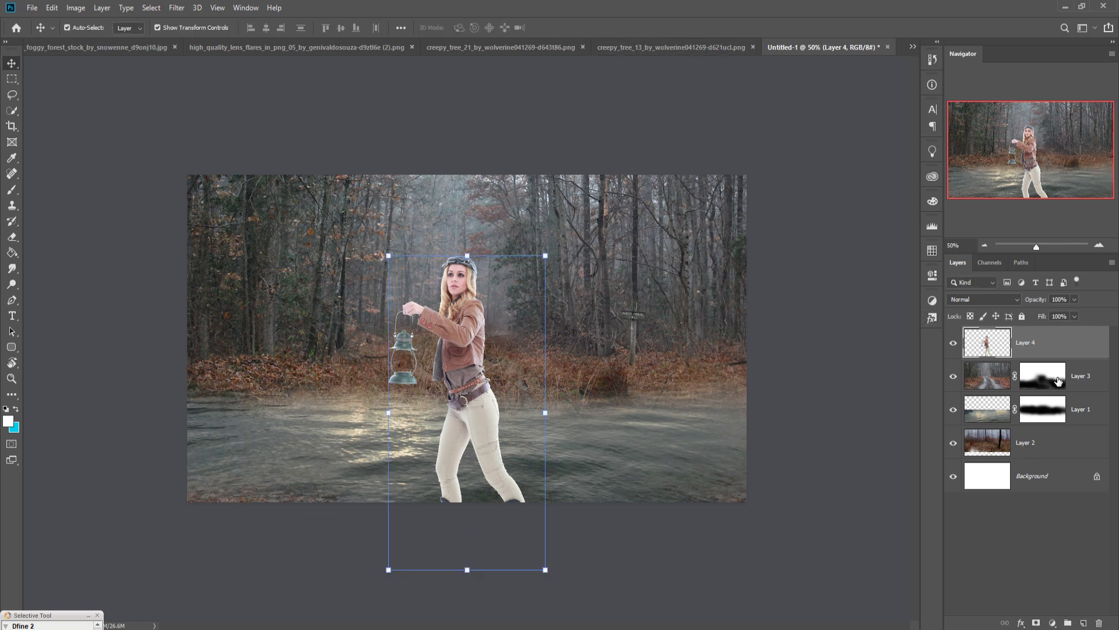
# Step: Add a mask to the woman's layer and paint out her legs below the thighs with a black brush at 100% opacity
pyautogui.click(1036, 622)
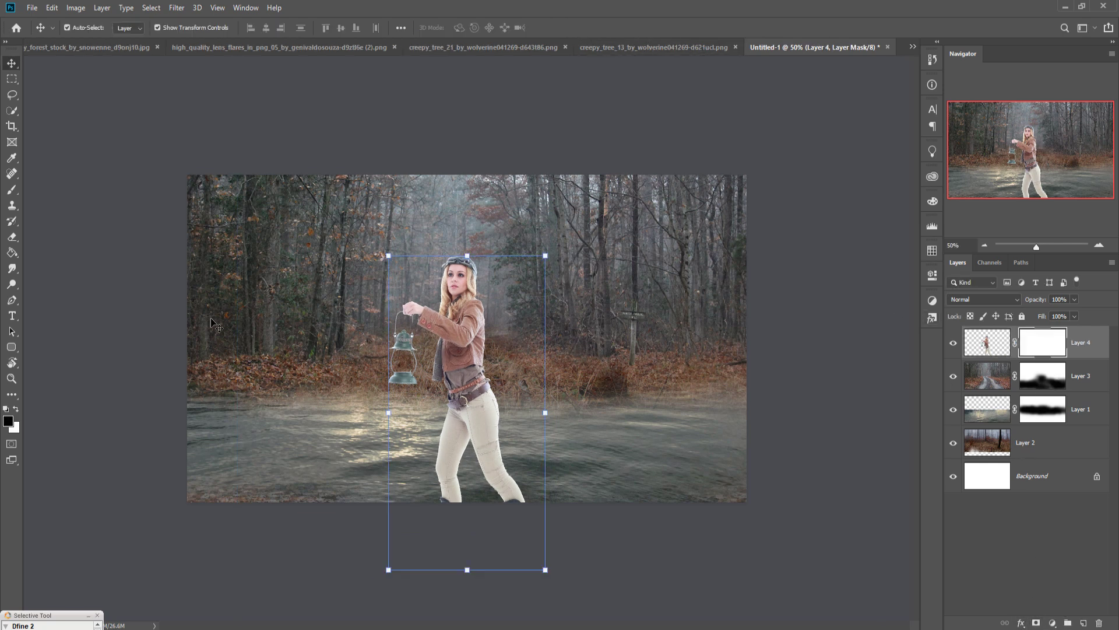
pyautogui.press('b')
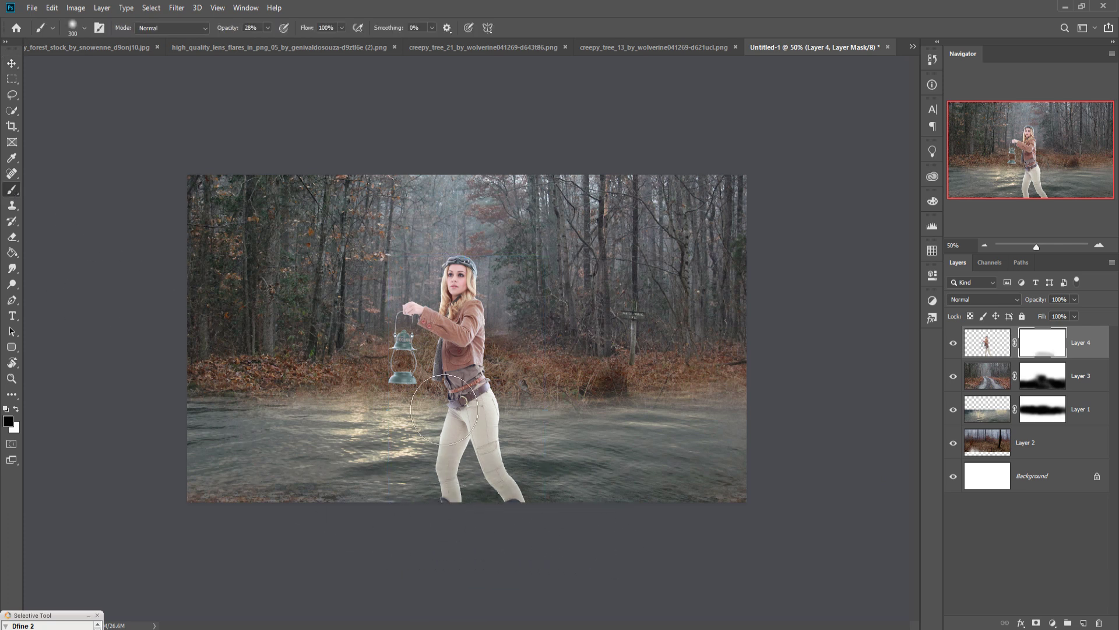
pyautogui.click(267, 28)
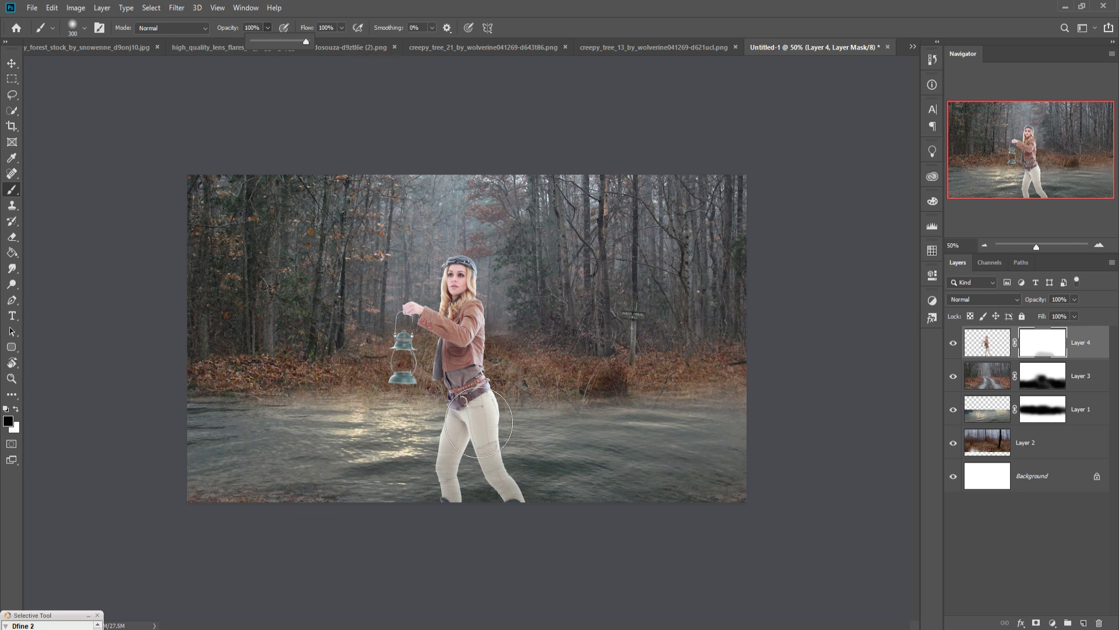
pyautogui.moveTo(449, 487); pyautogui.dragTo(513, 487)
pyautogui.moveTo(414, 501)
pyautogui.mouseDown()
pyautogui.moveTo(480, 497)
pyautogui.moveTo(375, 497)
pyautogui.moveTo(596, 484)
pyautogui.moveTo(359, 481)
pyautogui.mouseUp()
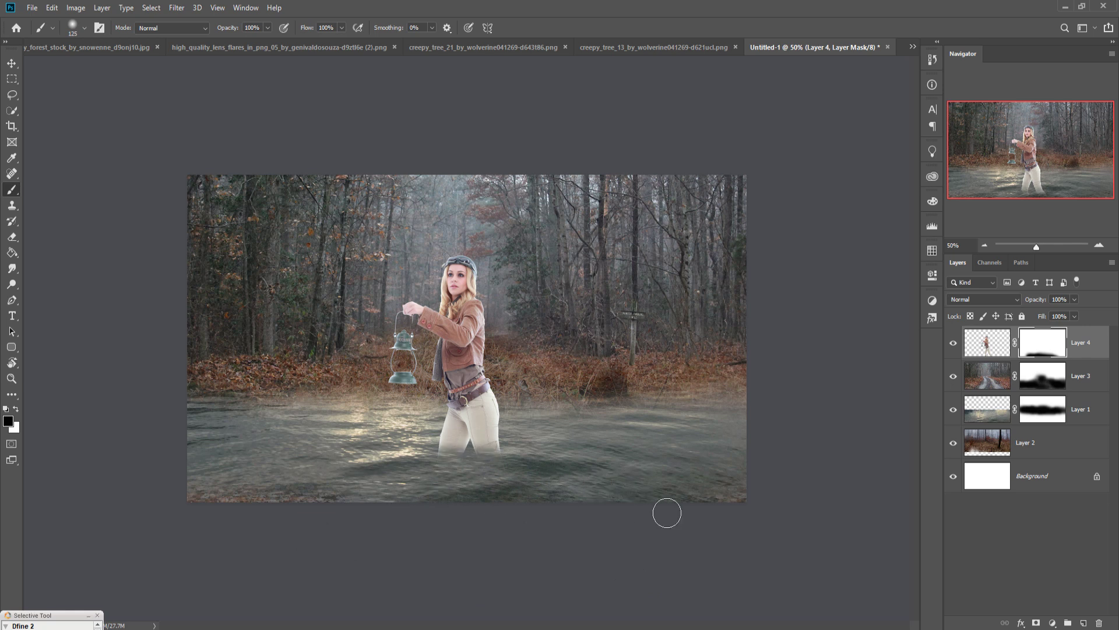
pyautogui.moveTo(445, 475); pyautogui.dragTo(433, 481)
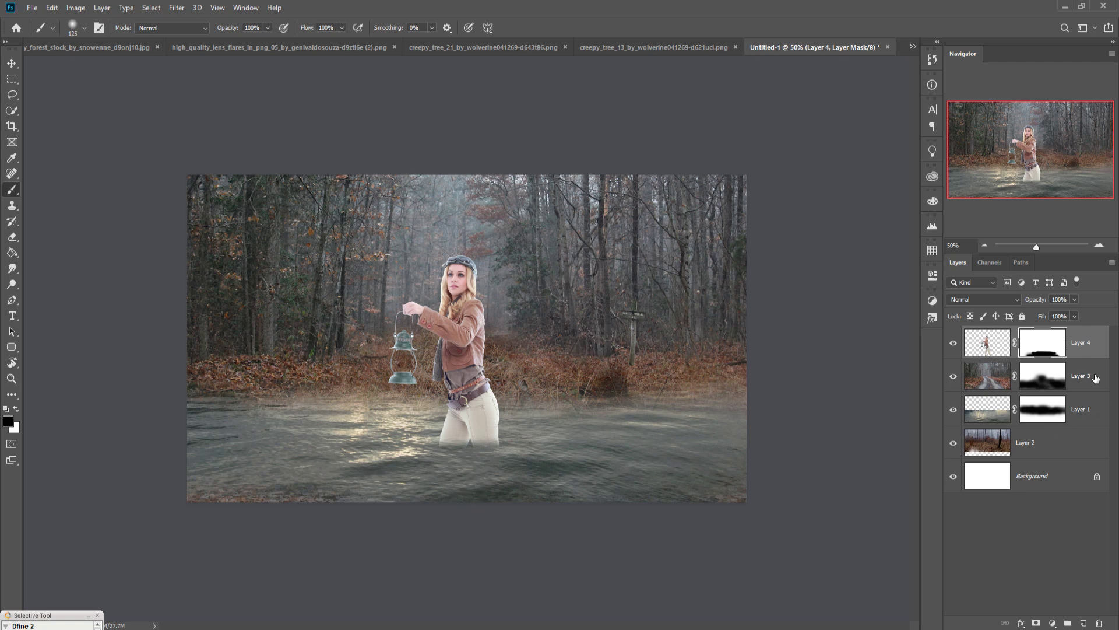
# Step: Duplicate the masked gravel road woods layer, Layer 3, within Untitled-1
pyautogui.click(1096, 378)
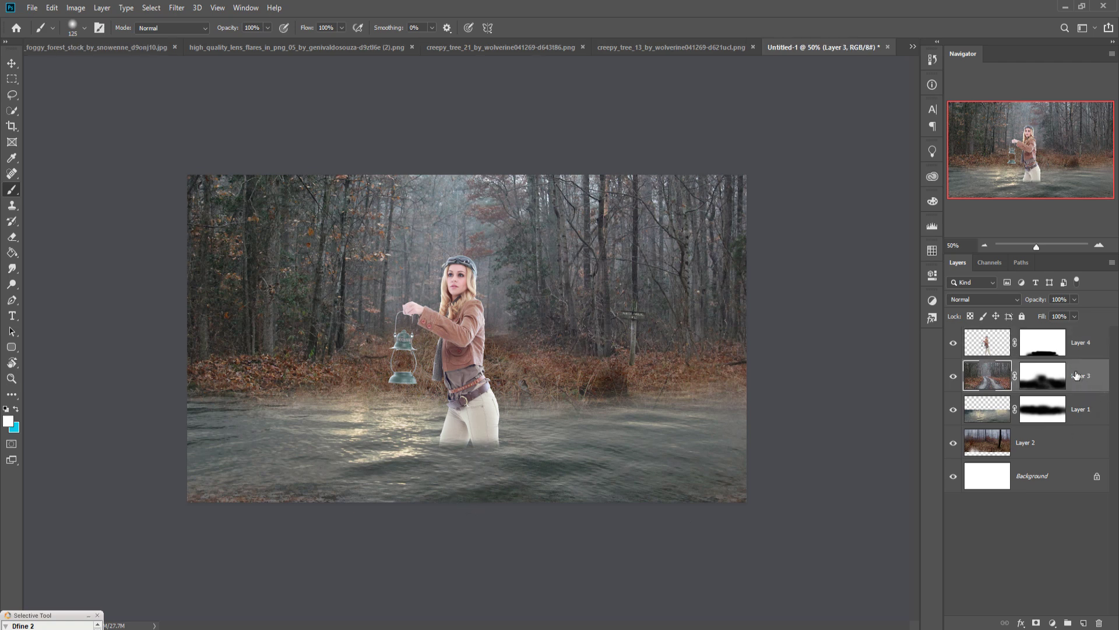
pyautogui.rightClick(1072, 373)
pyautogui.click(980, 182)
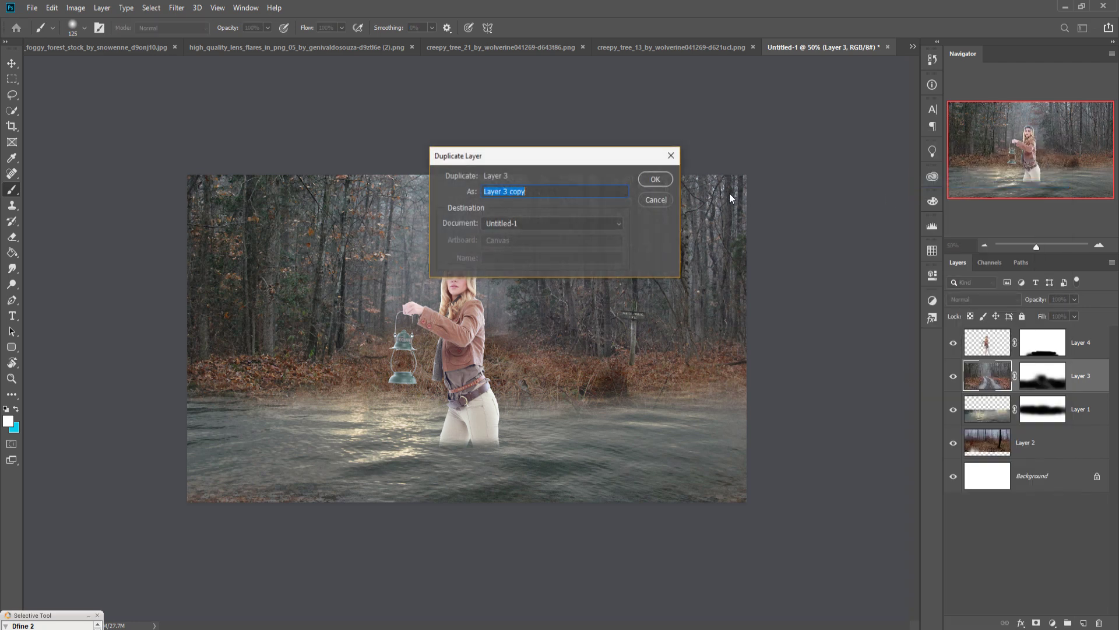
pyautogui.press('Return')
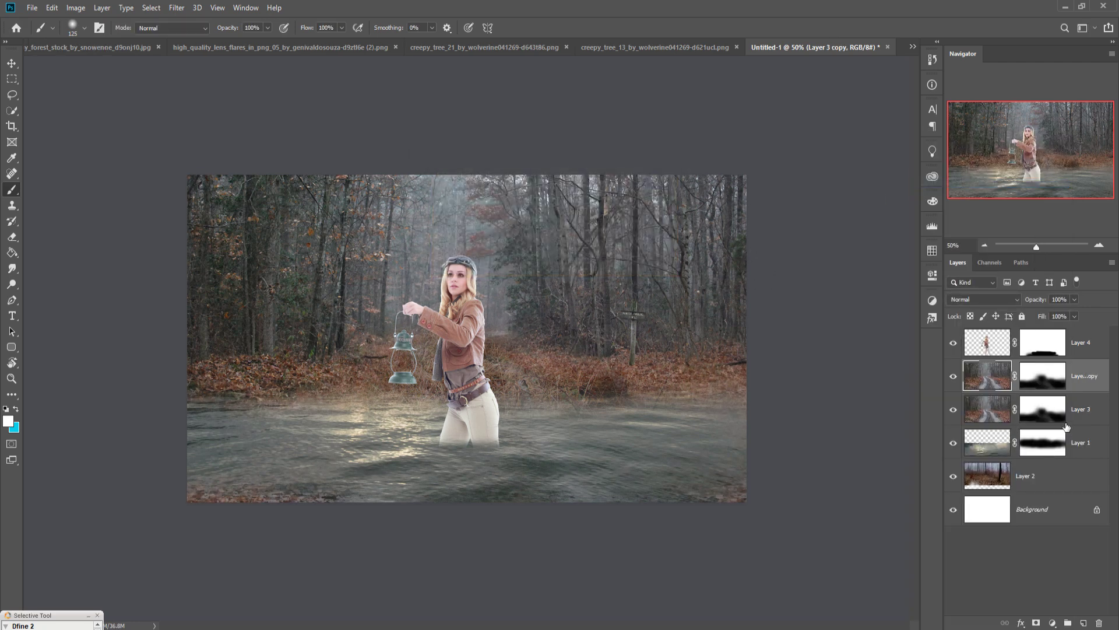
# Step: Apply a Gaussian Blur with a radius of about 9 pixels to the duplicated woods layer
pyautogui.click(177, 7)
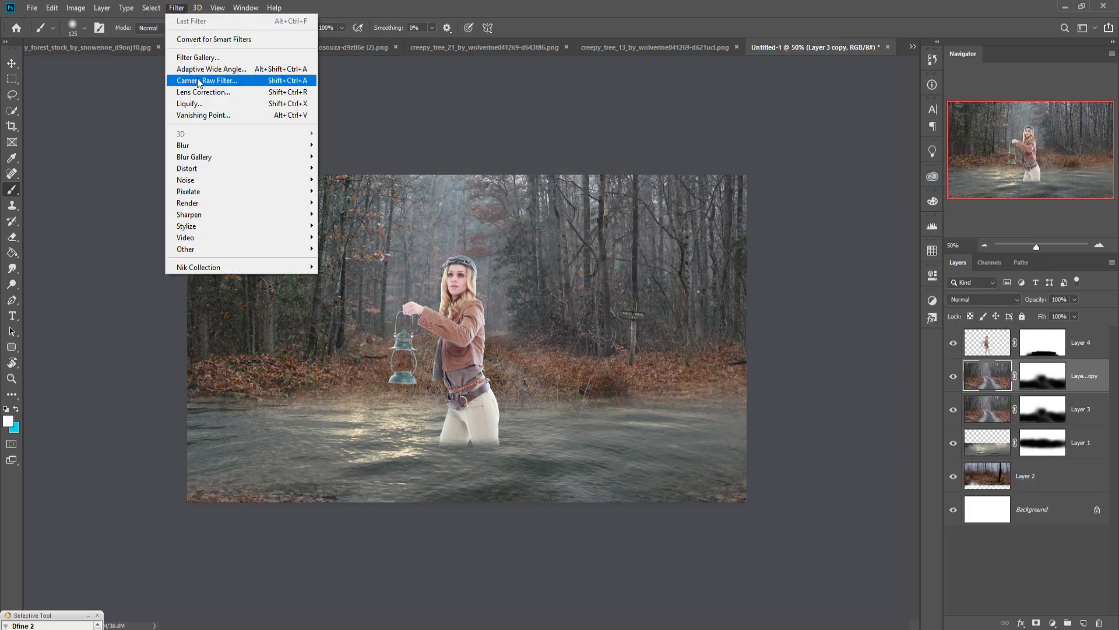
pyautogui.moveTo(198, 145)
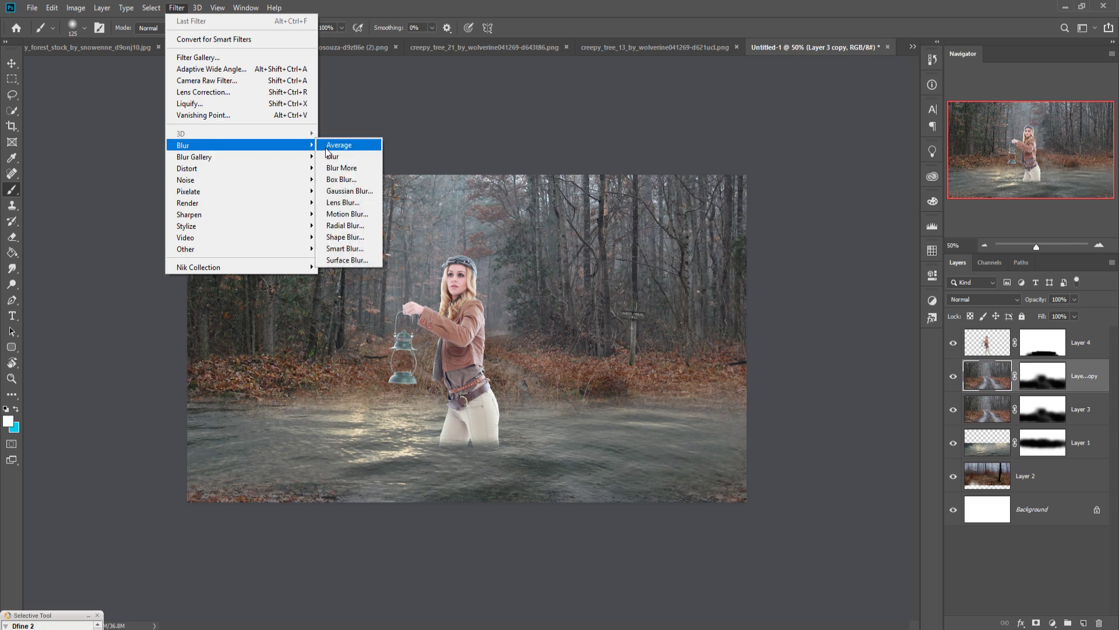
pyautogui.click(337, 192)
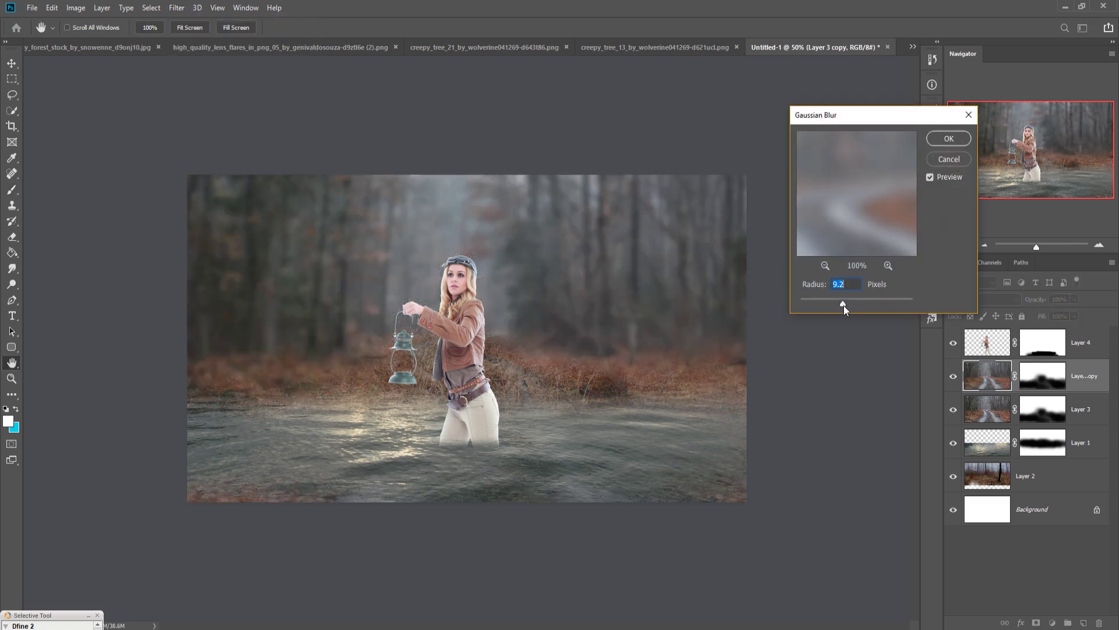
pyautogui.moveTo(845, 305); pyautogui.dragTo(844, 303)
pyautogui.click(946, 138)
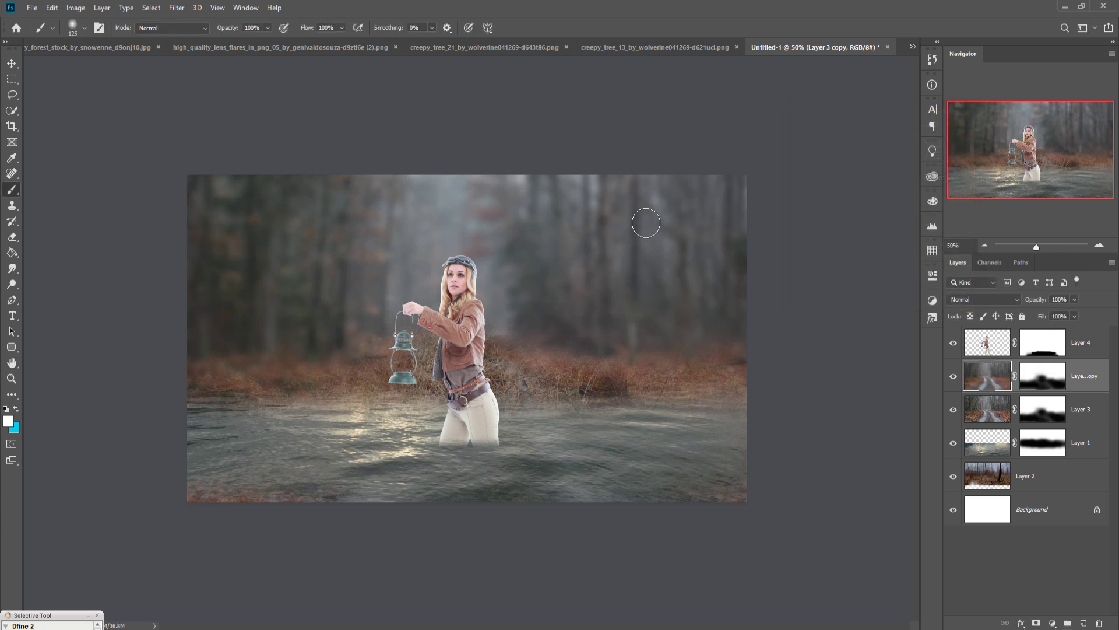
# Step: Switch to the background_stock_3 image and select the grassy hillside with the Quick Selection tool, excluding the cloudy sky and distant mountain
pyautogui.click(13, 67)
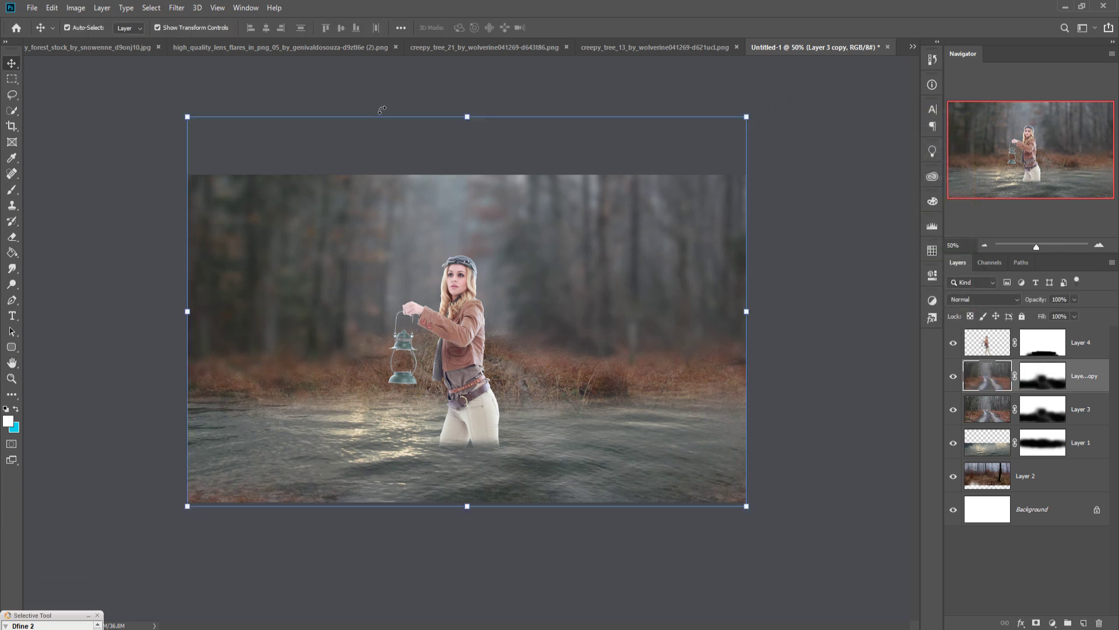
pyautogui.click(913, 46)
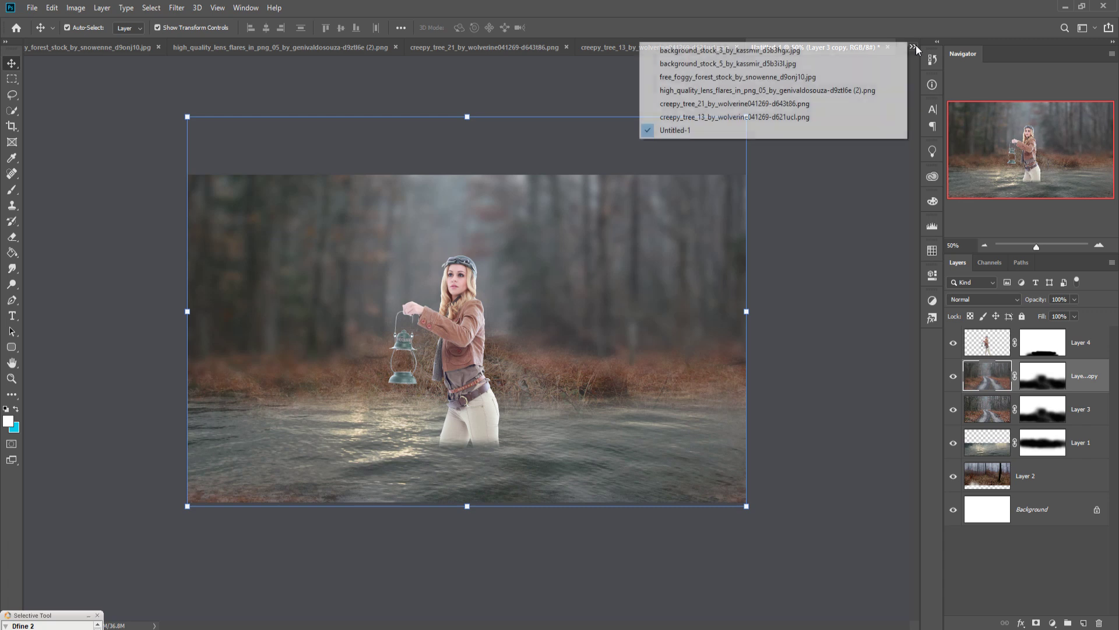
pyautogui.click(770, 50)
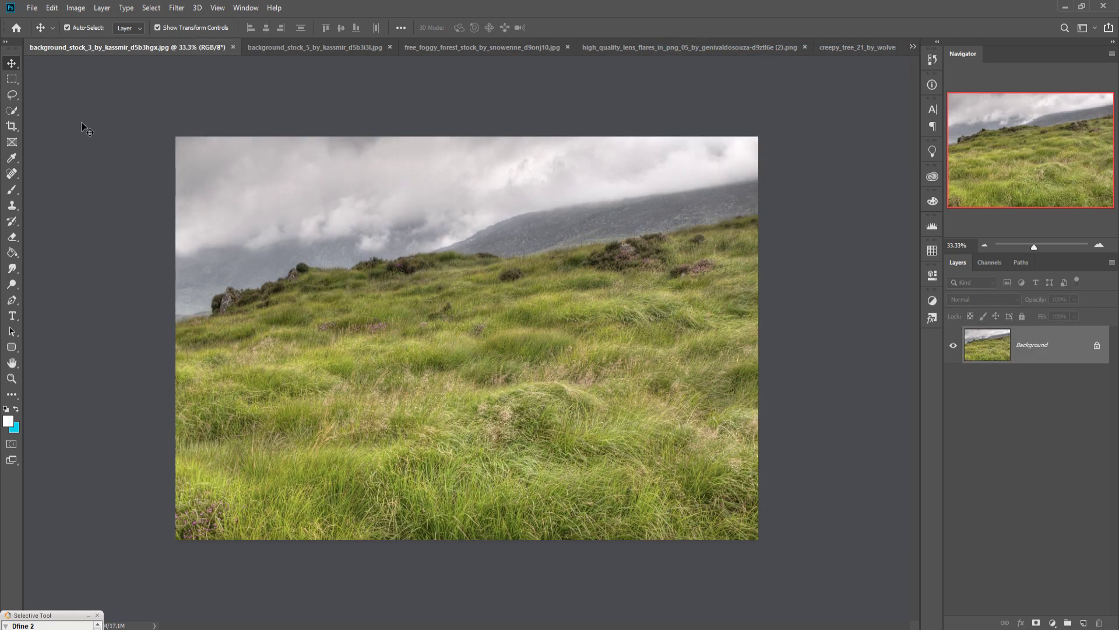
pyautogui.click(12, 112)
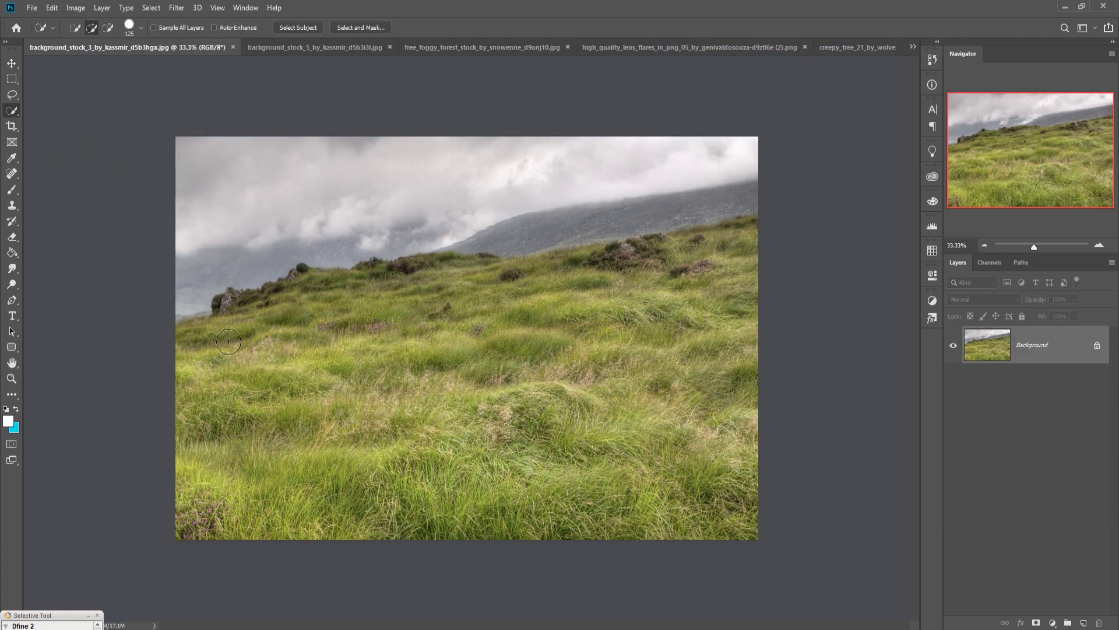
pyautogui.moveTo(226, 382)
pyautogui.mouseDown()
pyautogui.moveTo(397, 330)
pyautogui.moveTo(630, 327)
pyautogui.moveTo(726, 305)
pyautogui.moveTo(736, 266)
pyautogui.moveTo(713, 453)
pyautogui.moveTo(279, 484)
pyautogui.mouseUp()
# Step: Float the background_stock_3 image, copy the selected hillside into Untitled-1 beneath the woman's layer, and close the source window
pyautogui.press('v')
pyautogui.moveTo(122, 80); pyautogui.dragTo(810, 176)
pyautogui.moveTo(951, 415); pyautogui.dragTo(669, 437)
pyautogui.moveTo(1087, 172); pyautogui.dragTo(831, 326)
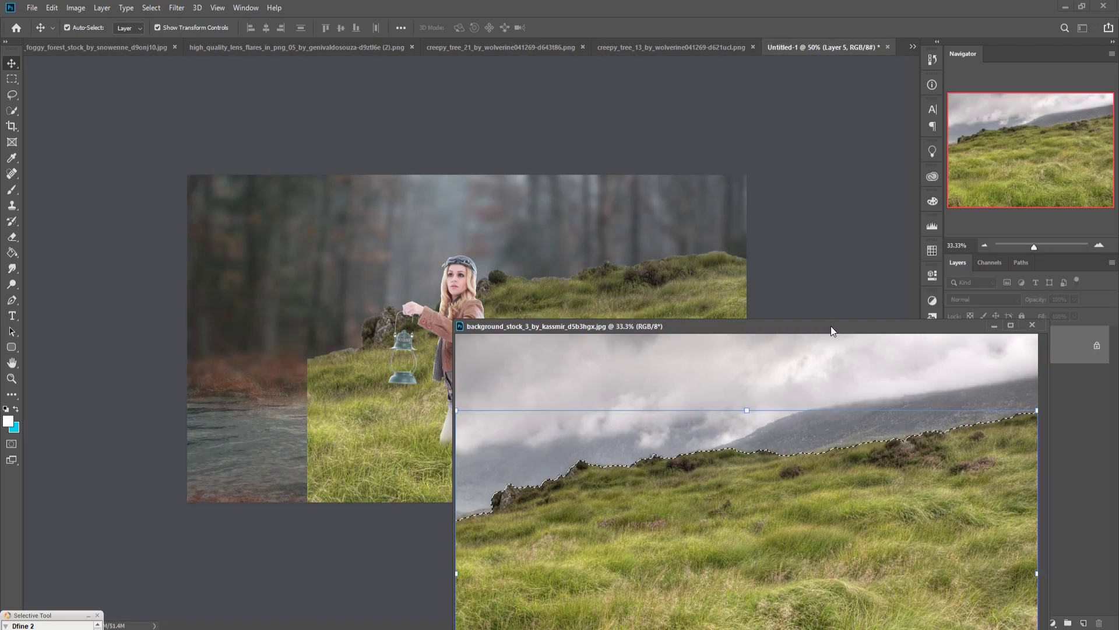
pyautogui.click(1031, 330)
# Step: Scale the grass layer to about 61%, rotate it about -5.8°, and fit it into the lower-right corner of the canvas
pyautogui.moveTo(314, 205); pyautogui.dragTo(638, 417)
pyautogui.moveTo(699, 449); pyautogui.dragTo(581, 461)
pyautogui.moveTo(832, 395); pyautogui.dragTo(752, 397)
pyautogui.moveTo(729, 488); pyautogui.dragTo(714, 463)
pyautogui.moveTo(754, 367); pyautogui.dragTo(769, 387)
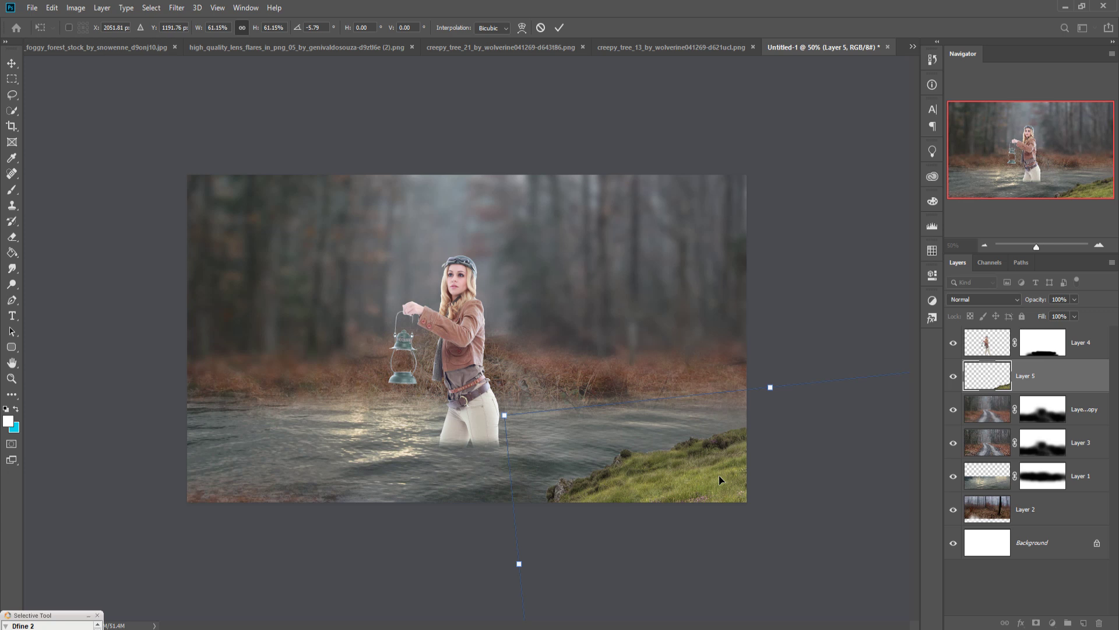
pyautogui.click(559, 27)
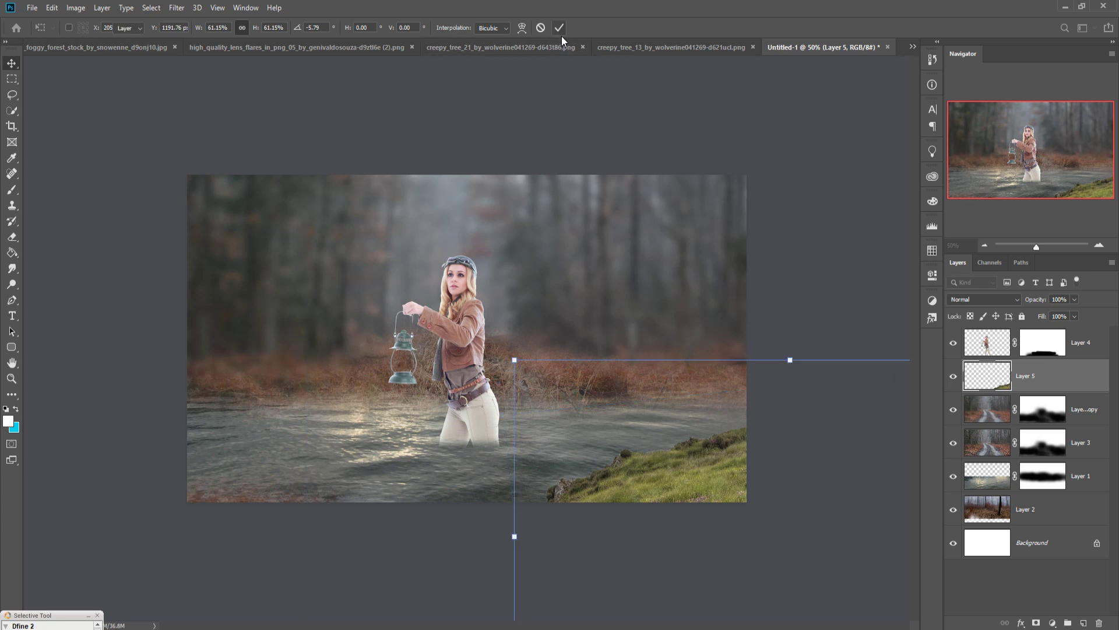
# Step: Add a mask to the grass layer and fade its upper bank edge into the water, finishing with the brush at 39% opacity
pyautogui.click(1036, 622)
pyautogui.click(11, 191)
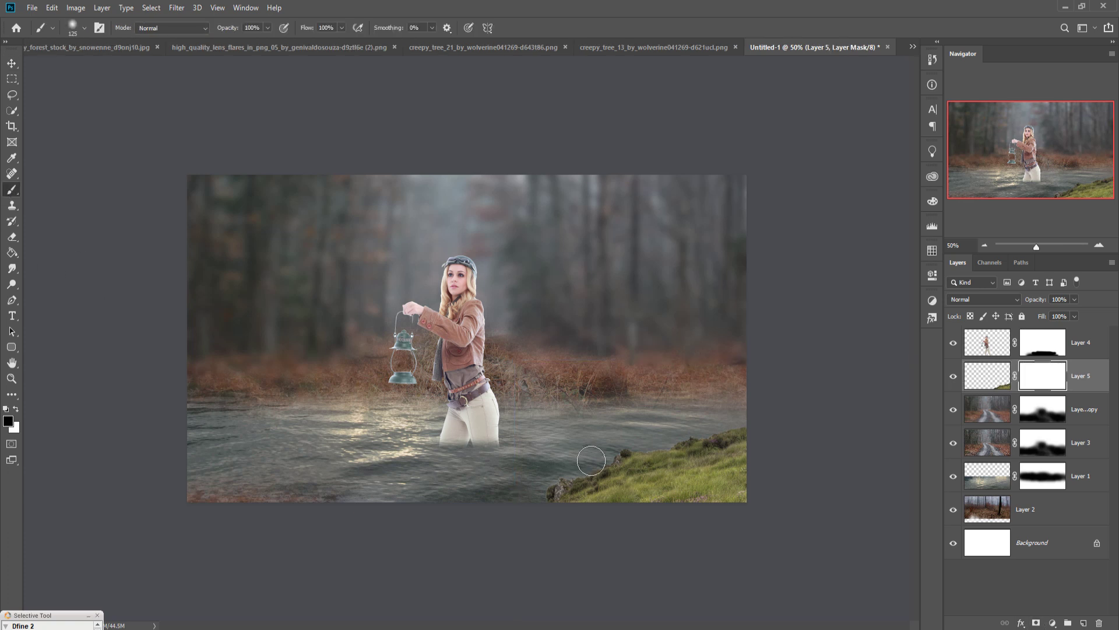
pyautogui.moveTo(575, 488); pyautogui.dragTo(654, 459)
pyautogui.click(267, 27)
pyautogui.moveTo(269, 41); pyautogui.dragTo(235, 42)
pyautogui.moveTo(600, 495)
pyautogui.mouseDown()
pyautogui.moveTo(565, 517)
pyautogui.moveTo(628, 472)
pyautogui.moveTo(734, 435)
pyautogui.moveTo(653, 448)
pyautogui.moveTo(647, 454)
pyautogui.moveTo(771, 443)
pyautogui.moveTo(688, 451)
pyautogui.moveTo(627, 475)
pyautogui.moveTo(764, 439)
pyautogui.moveTo(565, 500)
pyautogui.mouseUp()
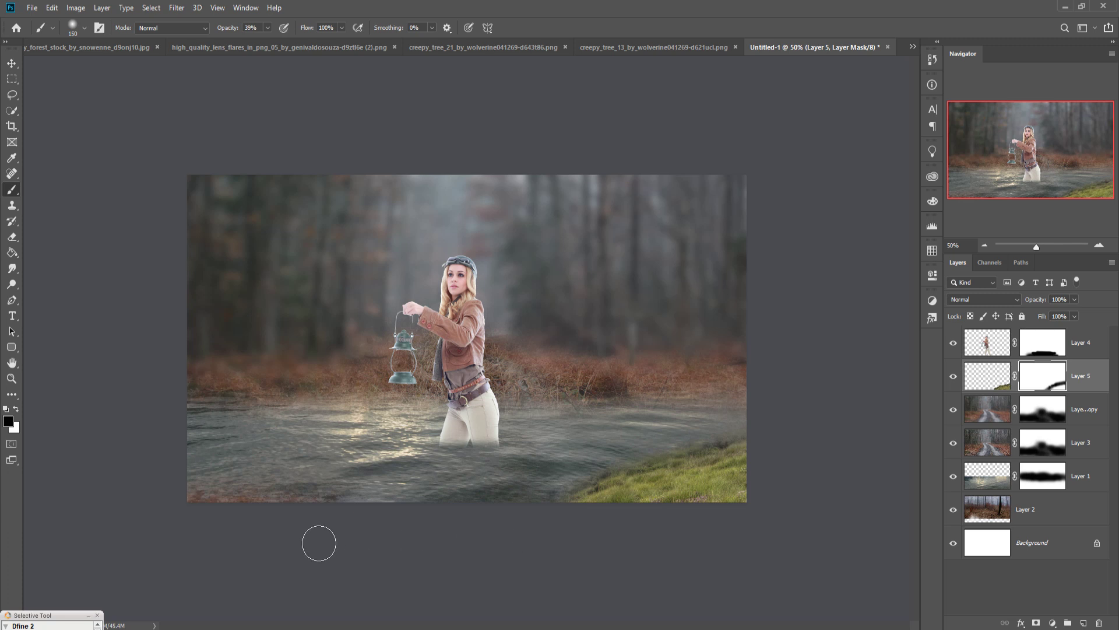
# Step: Duplicate the masked grass layer, Layer 5, within Untitled-1
pyautogui.click(12, 63)
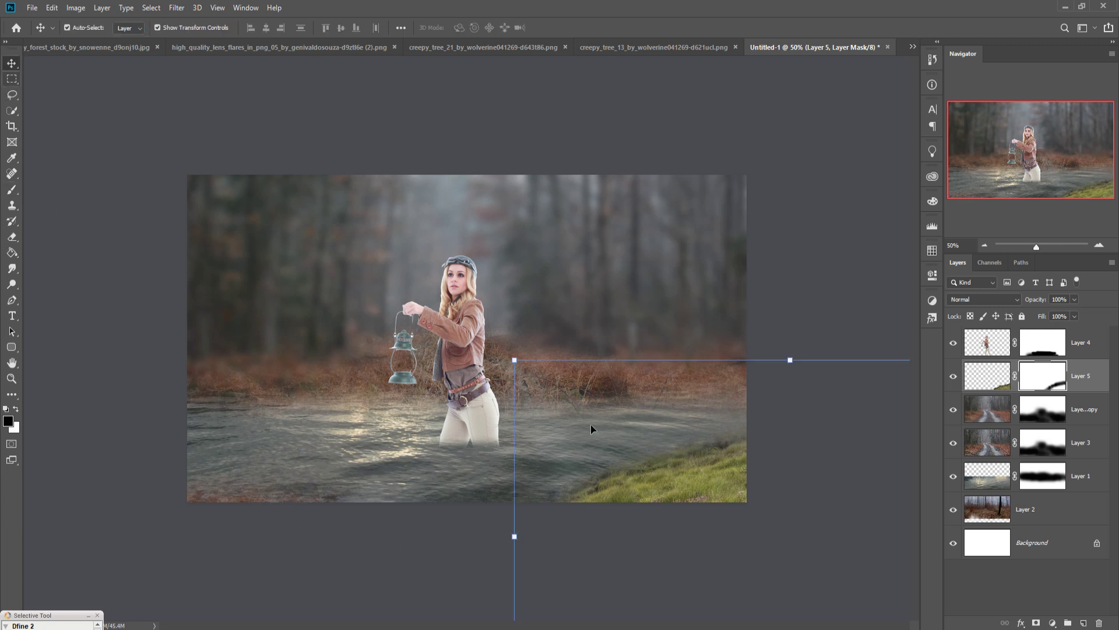
pyautogui.rightClick(1096, 379)
pyautogui.click(985, 193)
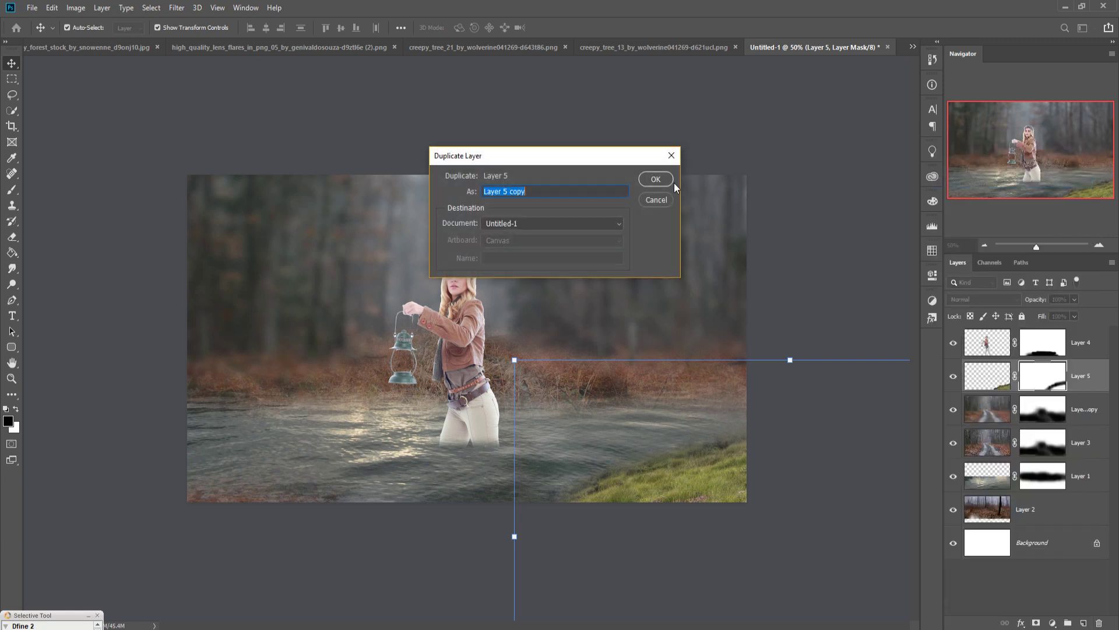
pyautogui.click(655, 179)
# Step: Rotate the duplicated grass about 27.7° and position it as a second bank in the lower-left corner of the canvas
pyautogui.moveTo(687, 481); pyautogui.dragTo(261, 514)
pyautogui.moveTo(642, 375); pyautogui.dragTo(758, 512)
pyautogui.moveTo(383, 508); pyautogui.dragTo(264, 512)
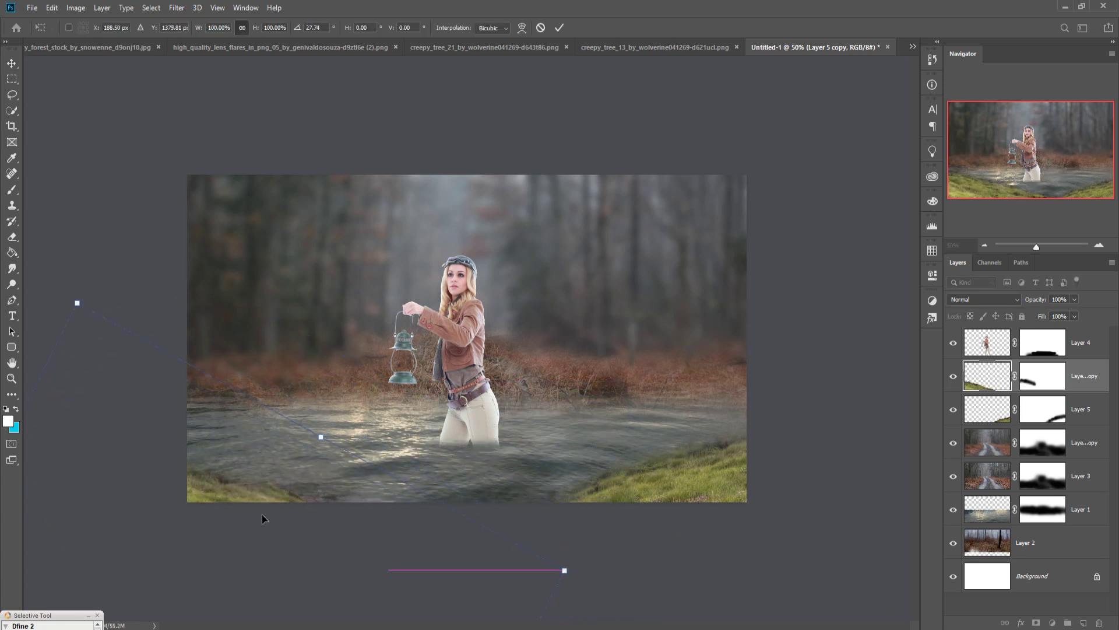
pyautogui.moveTo(190, 494); pyautogui.dragTo(197, 489)
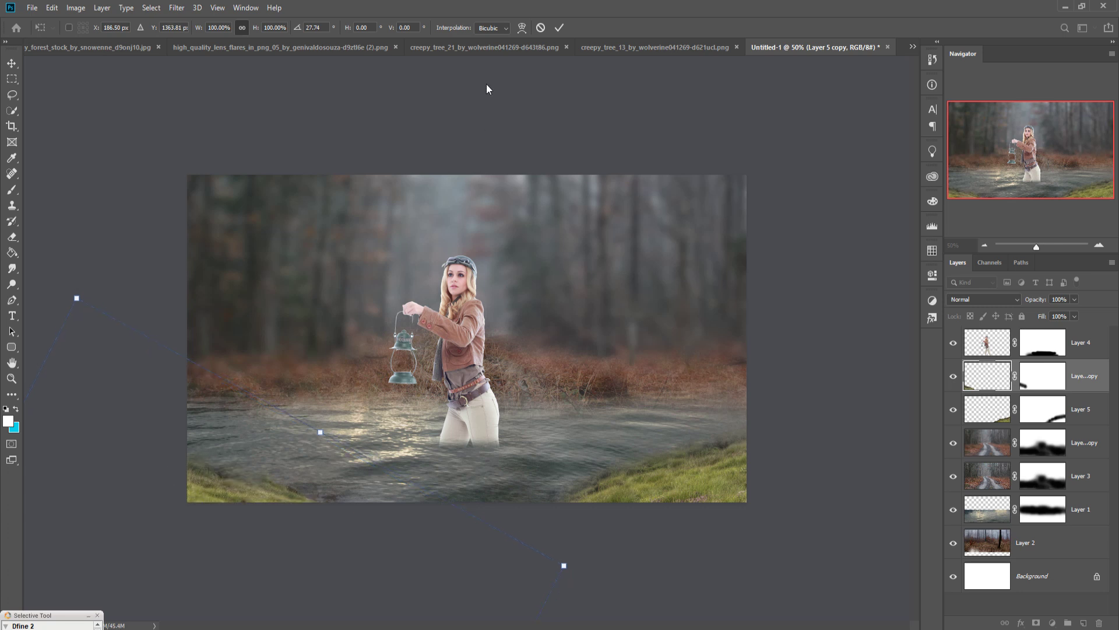
pyautogui.click(559, 28)
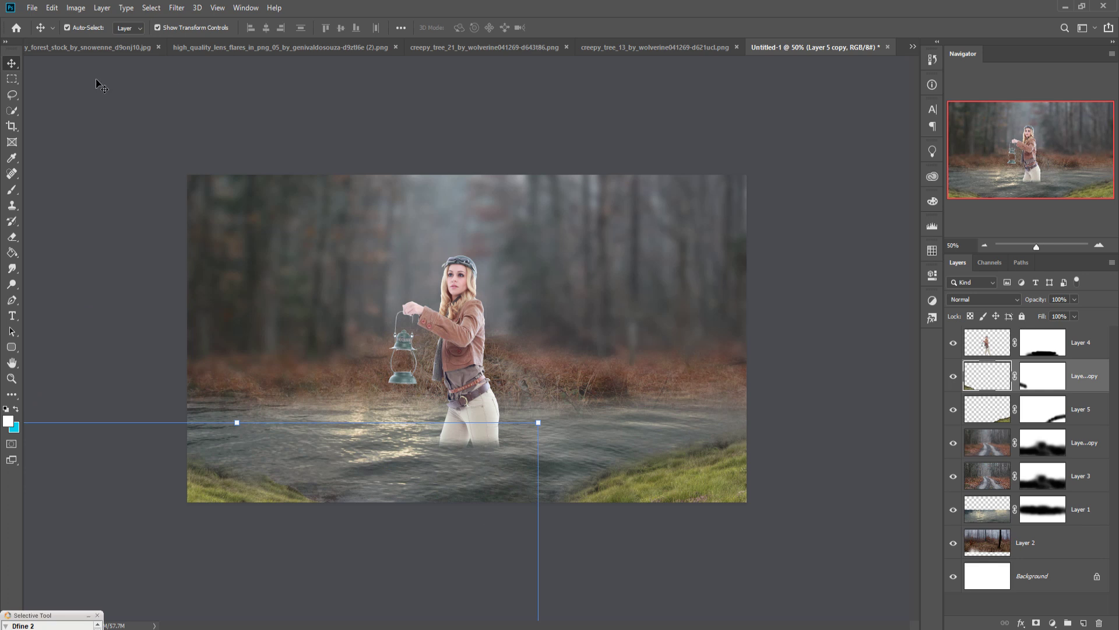
# Step: Darken the woman's layer with the Camera Raw Filter, setting Exposure to -0.35, Highlights to -13 and Whites to -53
pyautogui.click(1095, 353)
pyautogui.click(176, 8)
pyautogui.click(192, 81)
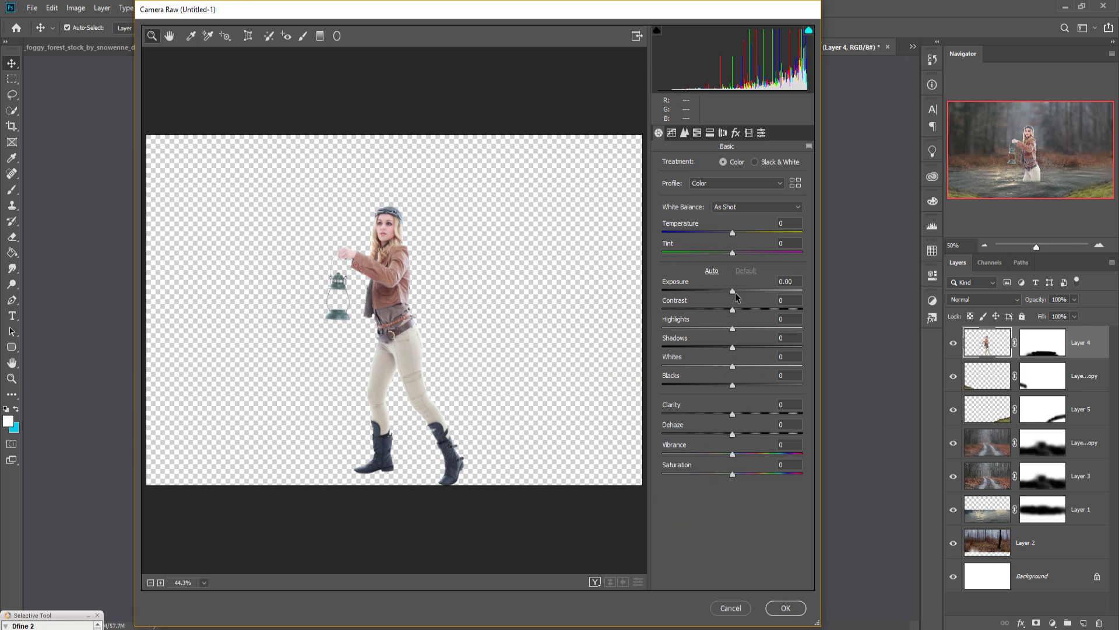
pyautogui.moveTo(733, 292); pyautogui.dragTo(724, 331)
pyautogui.moveTo(732, 369); pyautogui.dragTo(696, 367)
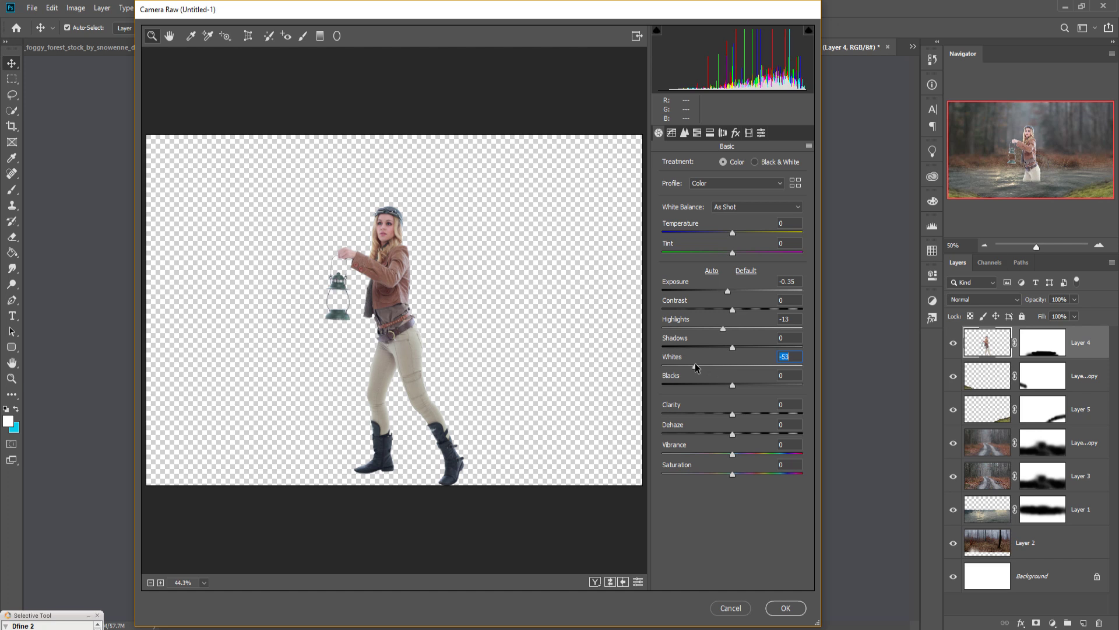
pyautogui.click(785, 608)
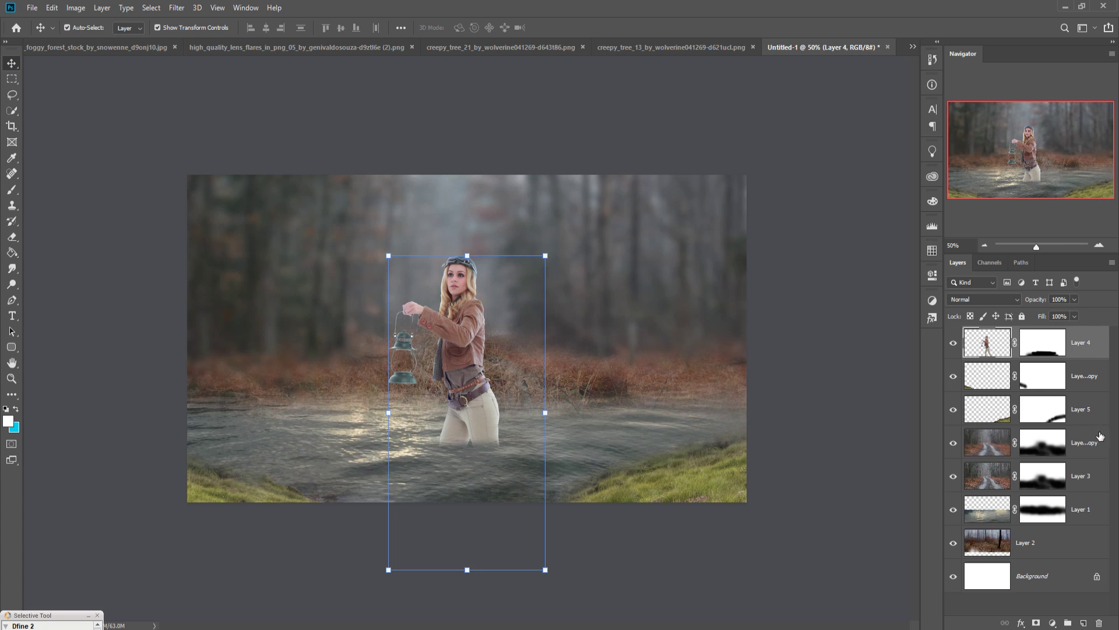
# Step: Add a Color Balance adjustment layer shifting the midtones toward blue, and place it directly beneath the woman's layer, above both grass layers
pyautogui.click(1097, 377)
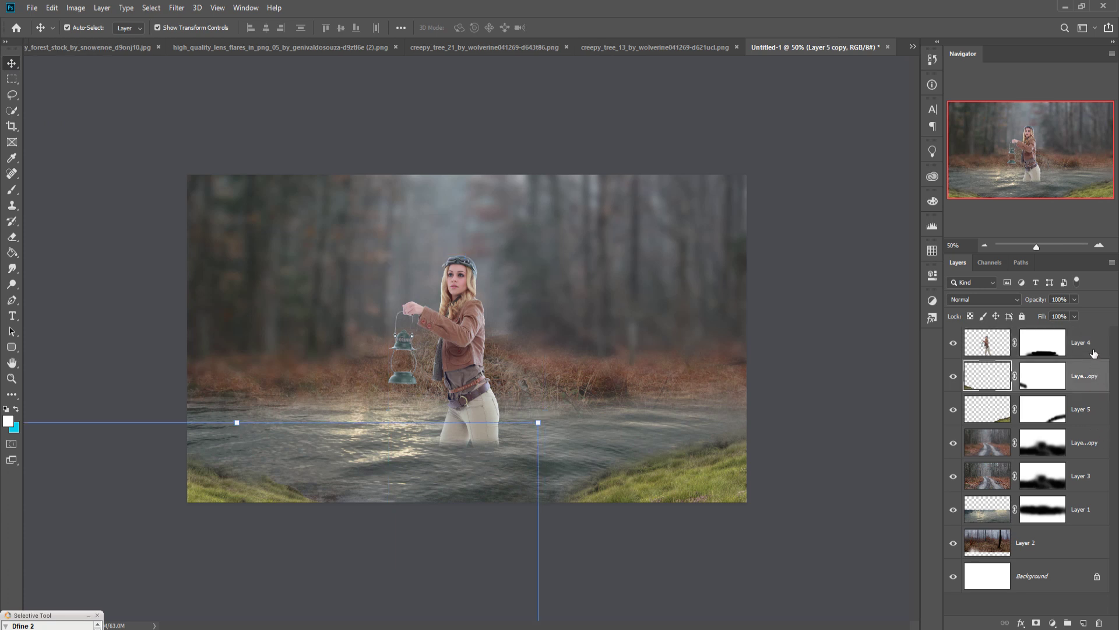
pyautogui.click(1094, 354)
pyautogui.click(1094, 377)
pyautogui.click(1087, 440)
pyautogui.click(1053, 622)
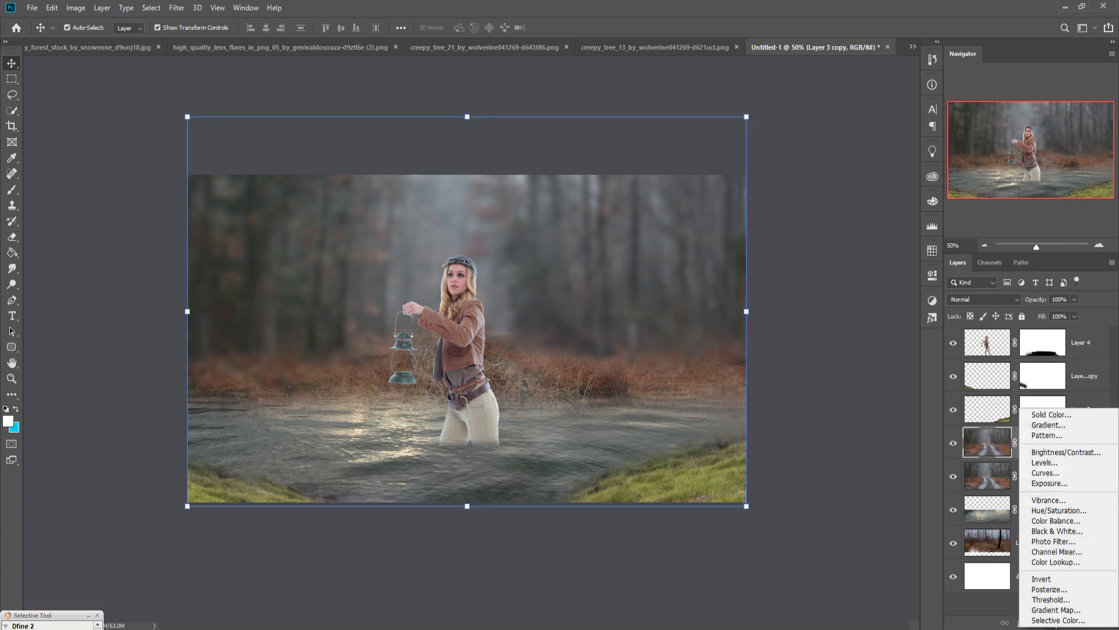
pyautogui.click(1055, 520)
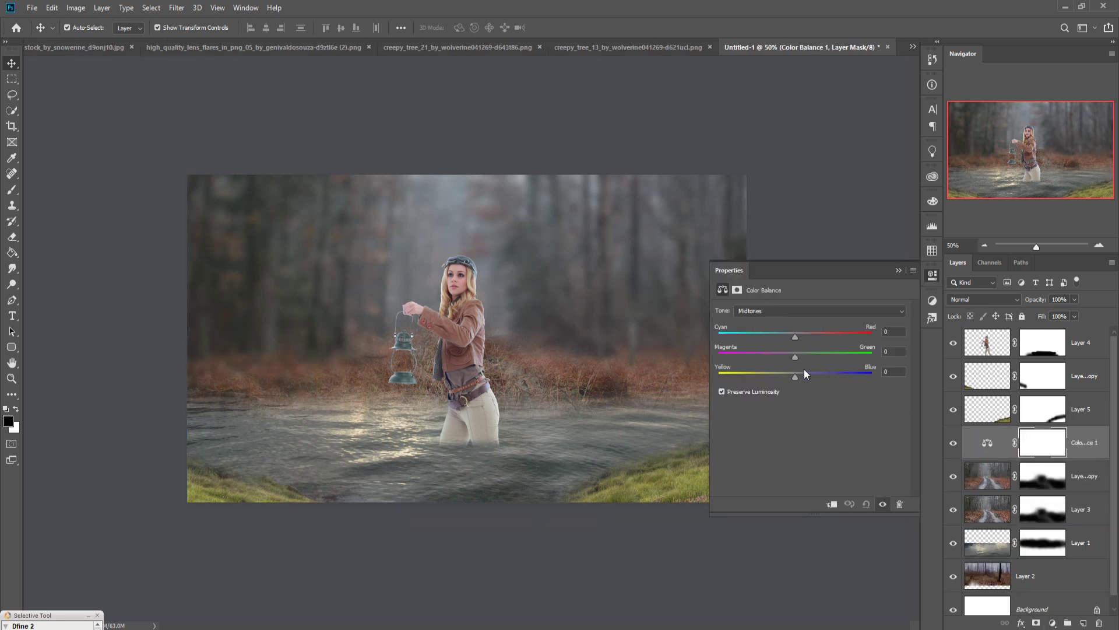
pyautogui.moveTo(795, 376); pyautogui.dragTo(799, 377)
pyautogui.moveTo(795, 336); pyautogui.dragTo(800, 340)
pyautogui.click(898, 269)
pyautogui.moveTo(1082, 444); pyautogui.dragTo(1078, 380)
pyautogui.click(1079, 382)
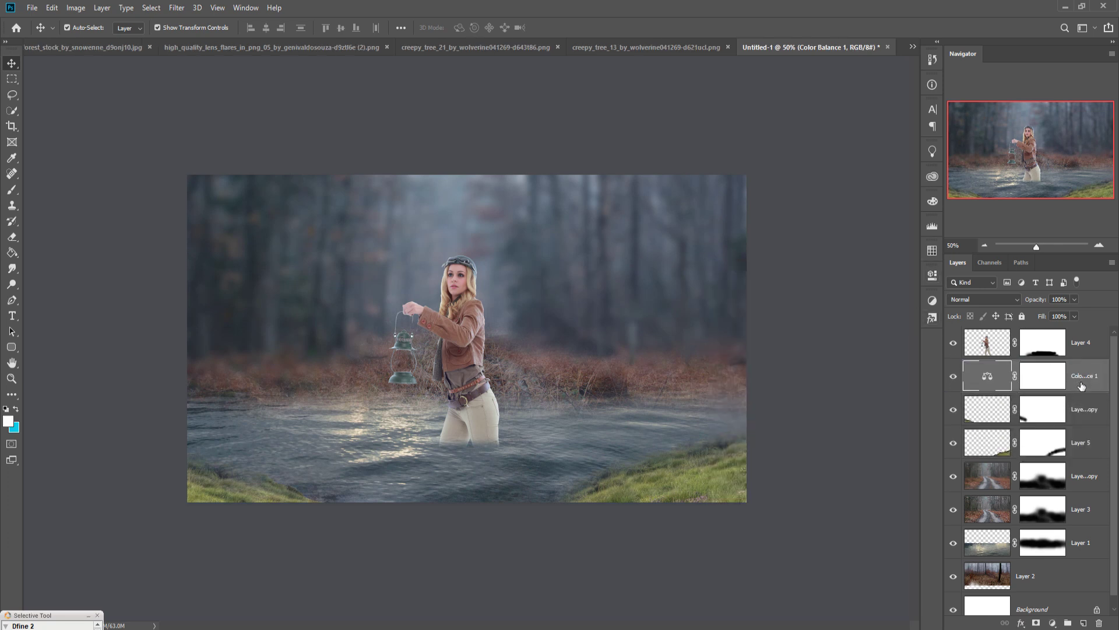
# Step: Copy the drooping tree from creepy_tree_13 into Untitled-1, above the Color Balance layer, and minimize the source document
pyautogui.scroll(-2, 1096, 558)
pyautogui.scroll(2, 1095, 558)
pyautogui.click(639, 50)
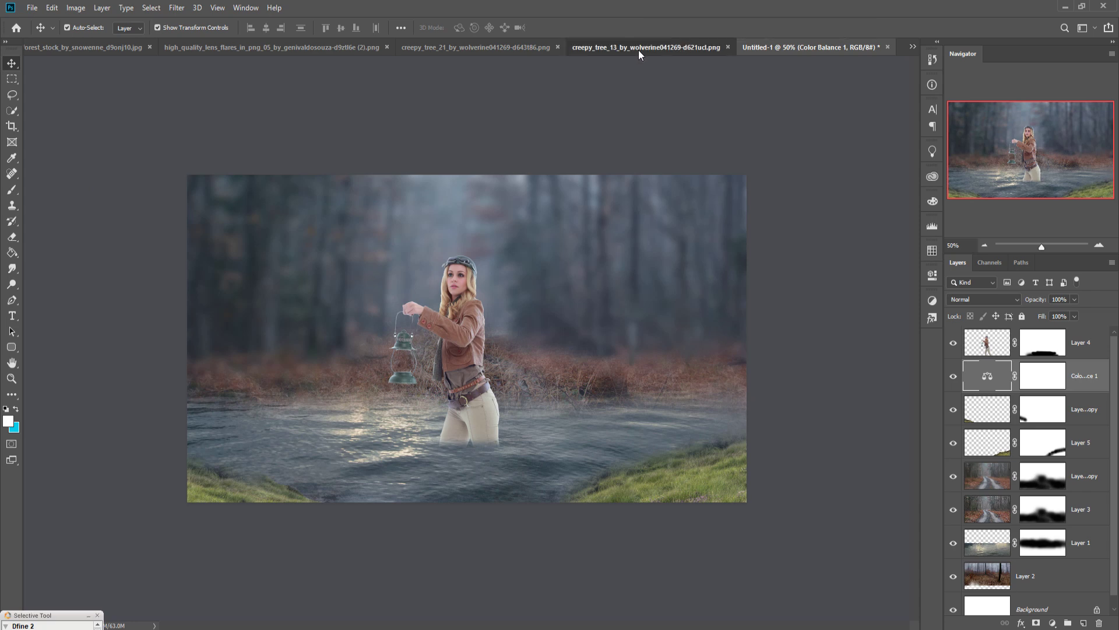
pyautogui.moveTo(641, 48); pyautogui.dragTo(645, 73)
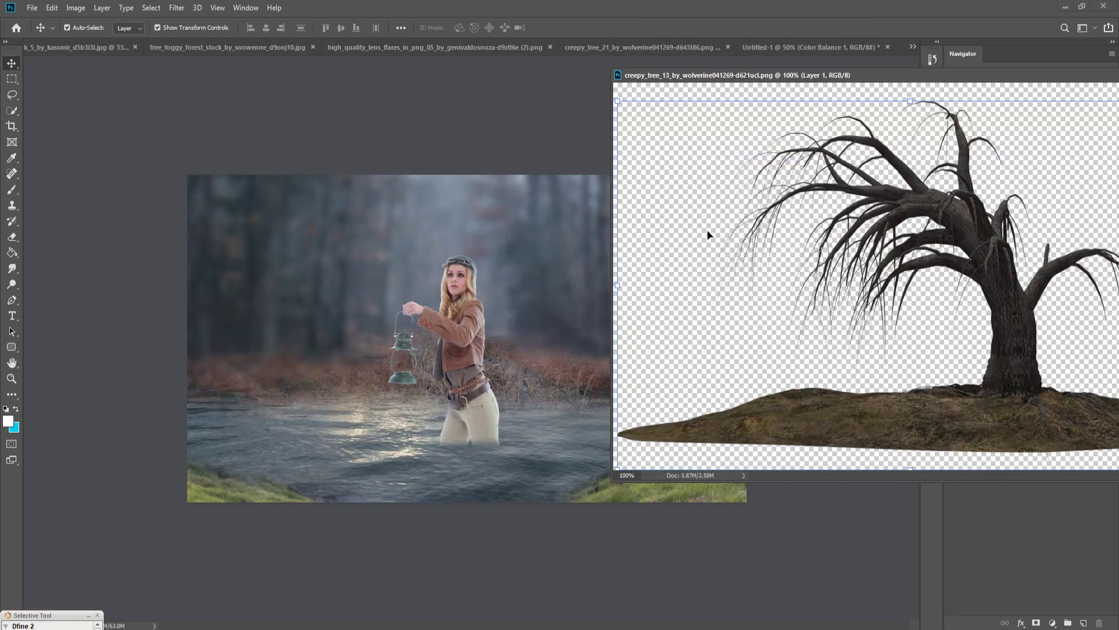
pyautogui.moveTo(680, 205); pyautogui.dragTo(583, 276)
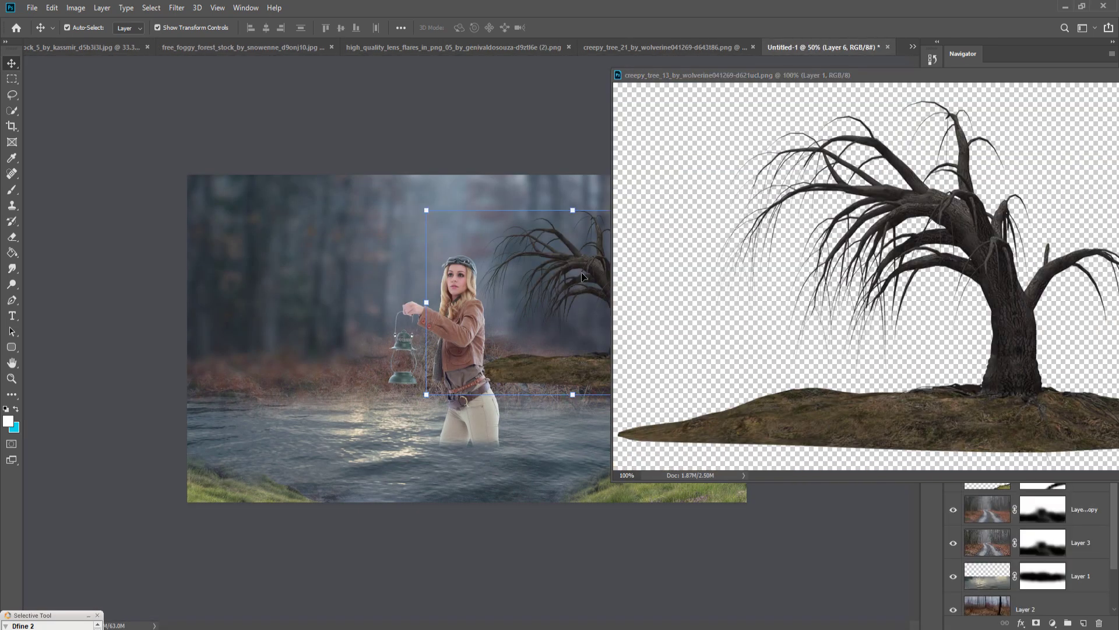
pyautogui.moveTo(1062, 76); pyautogui.dragTo(842, 224)
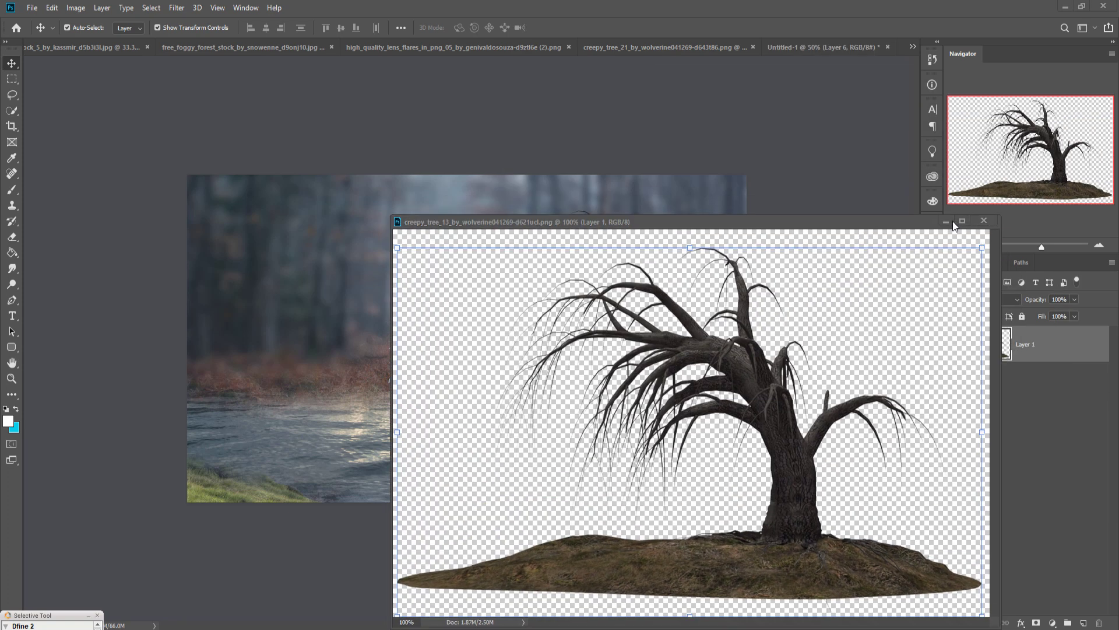
pyautogui.click(952, 222)
# Step: Enlarge the tree to over 307%, hang its branches in the canvas's upper-right corner, and place its layer above the woman's layer
pyautogui.moveTo(582, 215); pyautogui.dragTo(582, 10)
pyautogui.moveTo(631, 356); pyautogui.dragTo(771, 575)
pyautogui.moveTo(714, 218); pyautogui.dragTo(719, 42)
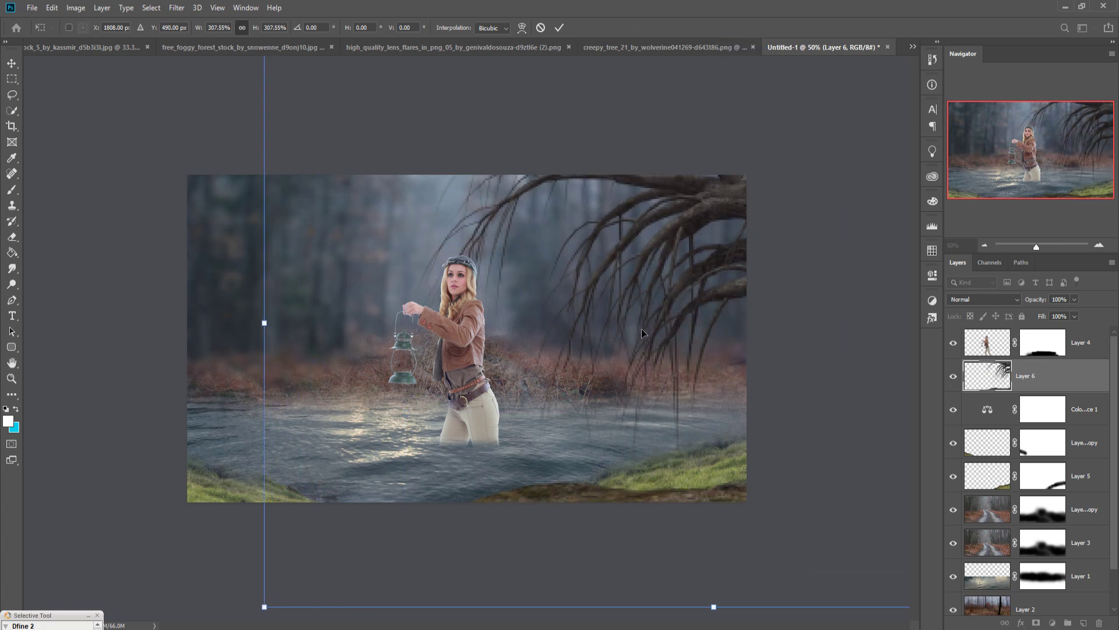
pyautogui.moveTo(641, 327); pyautogui.dragTo(649, 325)
pyautogui.click(559, 27)
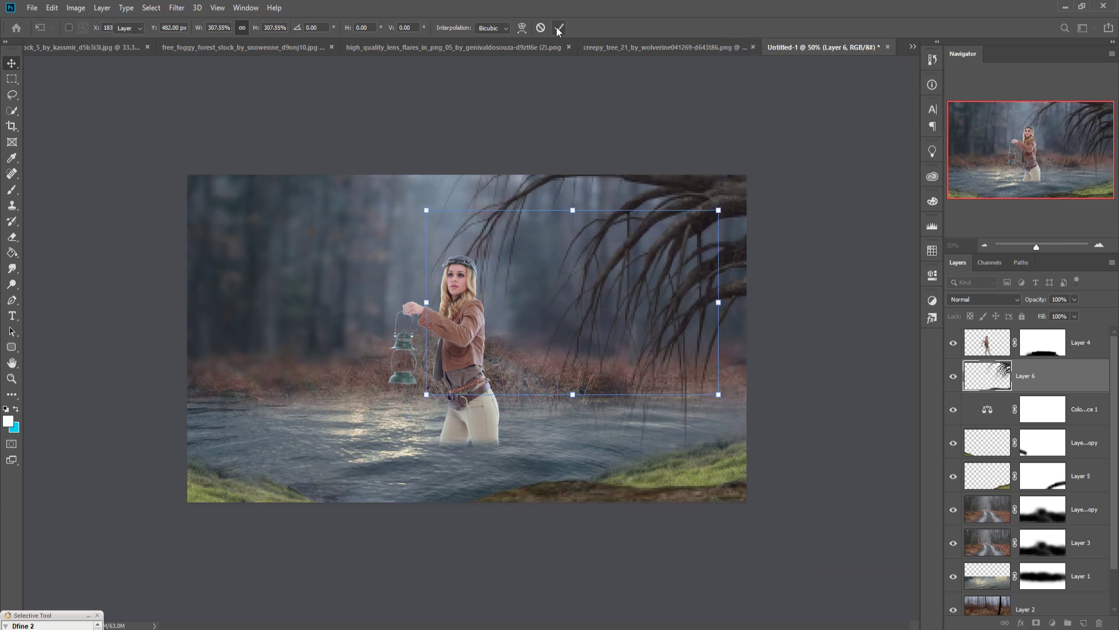
pyautogui.moveTo(1058, 374); pyautogui.dragTo(1056, 338)
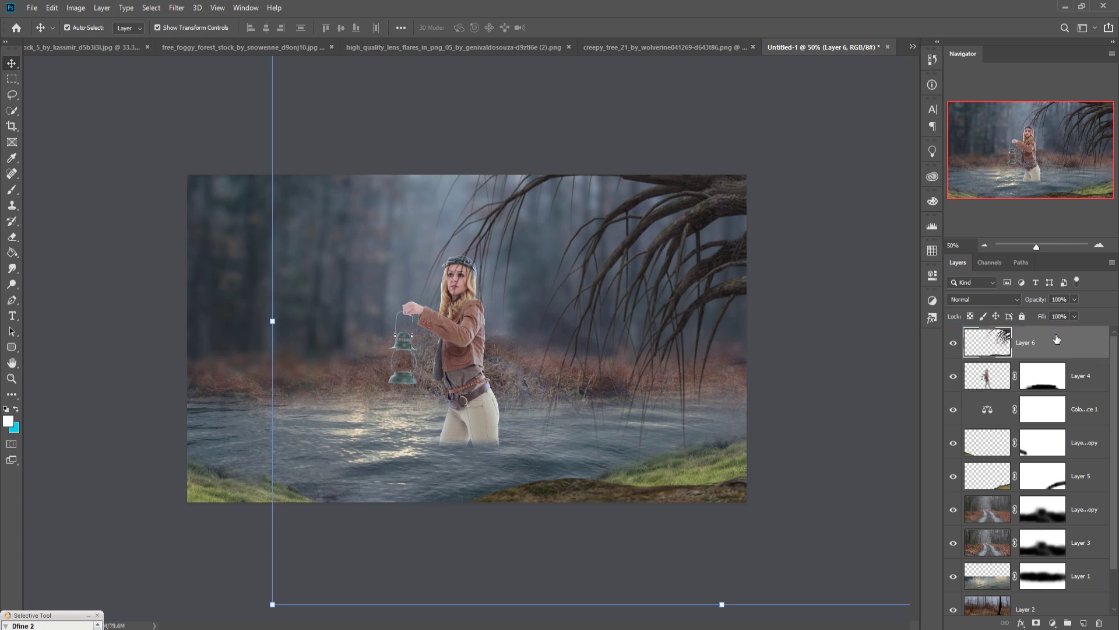
pyautogui.moveTo(728, 610); pyautogui.dragTo(728, 629)
pyautogui.moveTo(693, 307); pyautogui.dragTo(761, 255)
pyautogui.press('Return')
# Step: Add a layer mask to the drooping tree and paint its ground mound out in black along the lower-right bank
pyautogui.click(1036, 623)
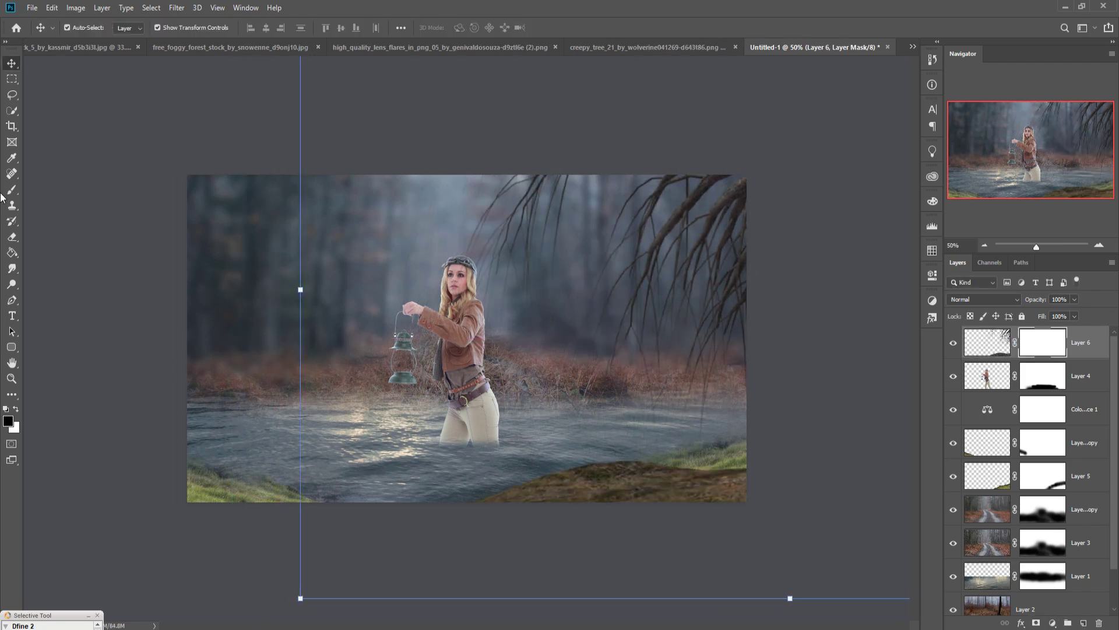
pyautogui.click(12, 190)
pyautogui.press('d')
pyautogui.press('x')
pyautogui.moveTo(575, 505)
pyautogui.mouseDown()
pyautogui.moveTo(725, 492)
pyautogui.moveTo(704, 492)
pyautogui.mouseUp()
pyautogui.click(268, 29)
pyautogui.moveTo(268, 43); pyautogui.dragTo(327, 44)
pyautogui.click(511, 523)
pyautogui.moveTo(512, 520)
pyautogui.mouseDown()
pyautogui.moveTo(728, 495)
pyautogui.moveTo(528, 493)
pyautogui.moveTo(702, 491)
pyautogui.moveTo(771, 521)
pyautogui.mouseUp()
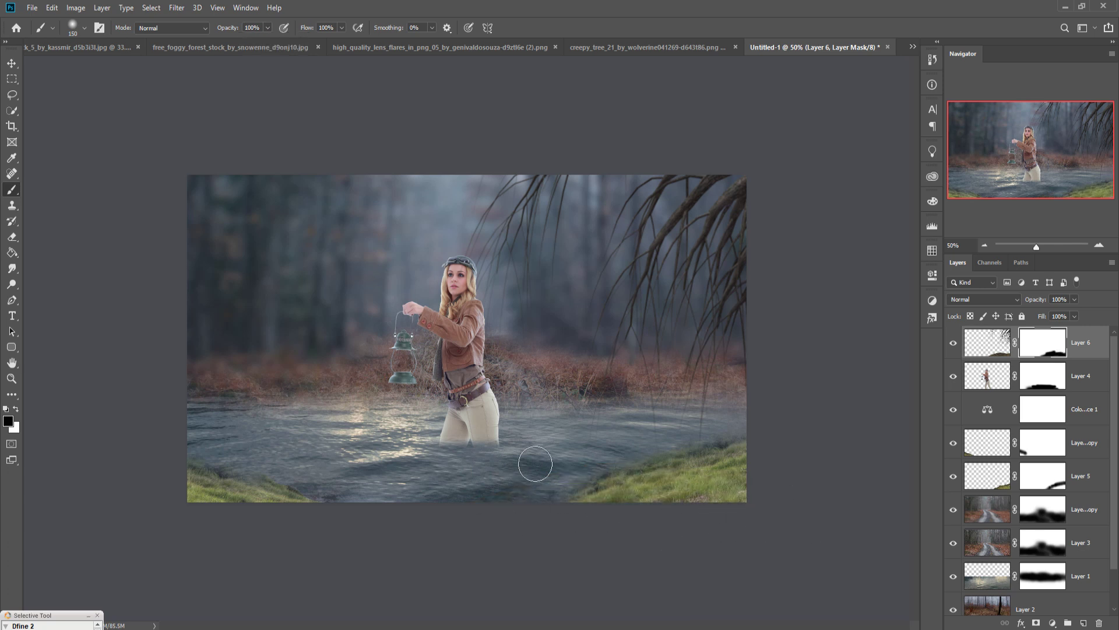
# Step: Copy the tree from creepy_tree_21 into Untitled-1 as the topmost layer and minimize the source document
pyautogui.click(12, 63)
pyautogui.click(615, 44)
pyautogui.moveTo(645, 46); pyautogui.dragTo(645, 77)
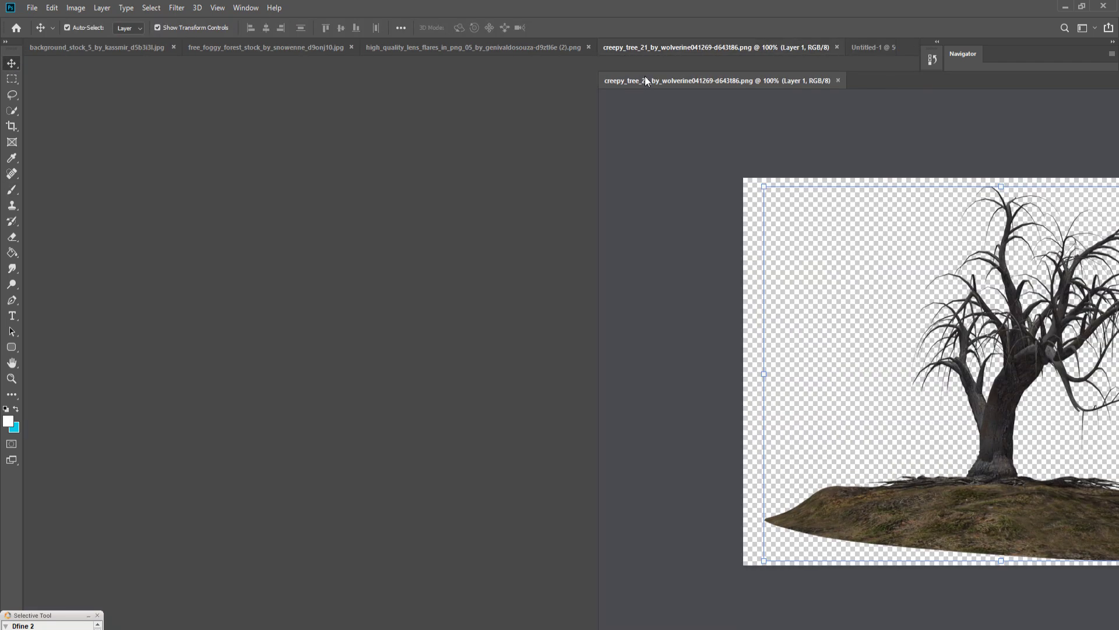
pyautogui.moveTo(920, 241); pyautogui.dragTo(240, 282)
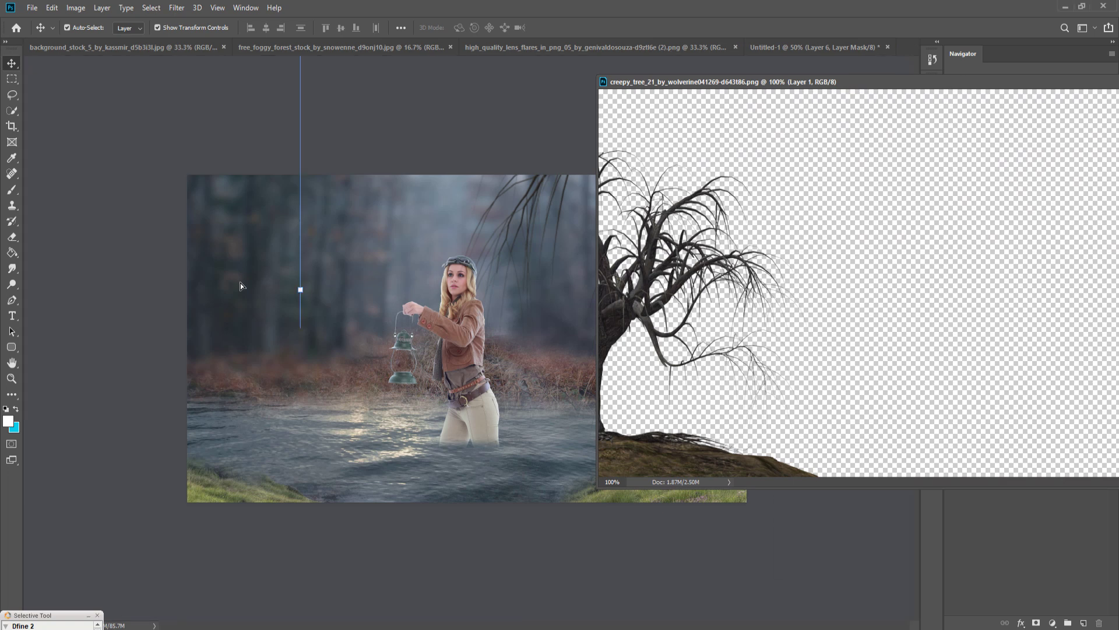
pyautogui.moveTo(1090, 84); pyautogui.dragTo(739, 149)
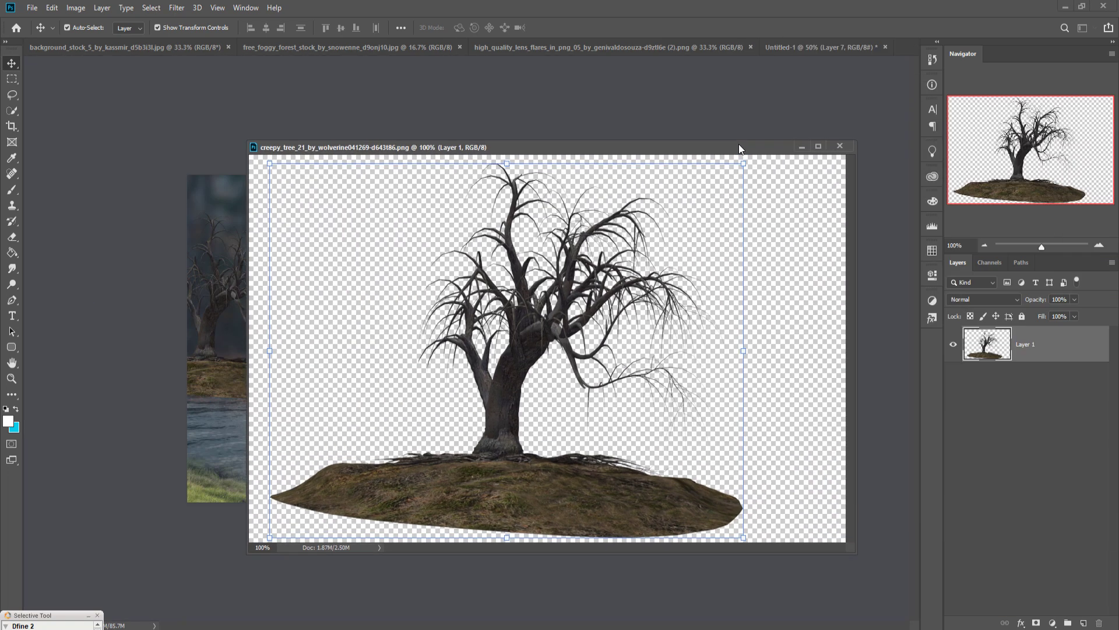
pyautogui.click(801, 147)
# Step: Scale the second tree to 359.55% and position it so its branches frame the upper-left part of the canvas
pyautogui.moveTo(208, 401); pyautogui.dragTo(208, 627)
pyautogui.moveTo(213, 217); pyautogui.dragTo(232, 47)
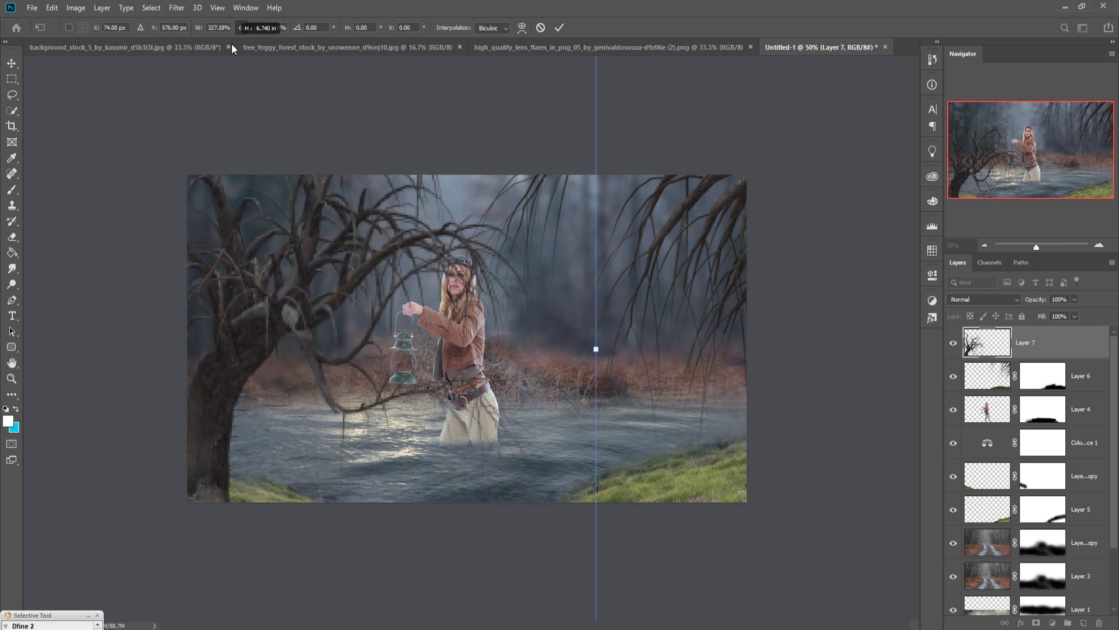
pyautogui.moveTo(330, 338); pyautogui.dragTo(234, 278)
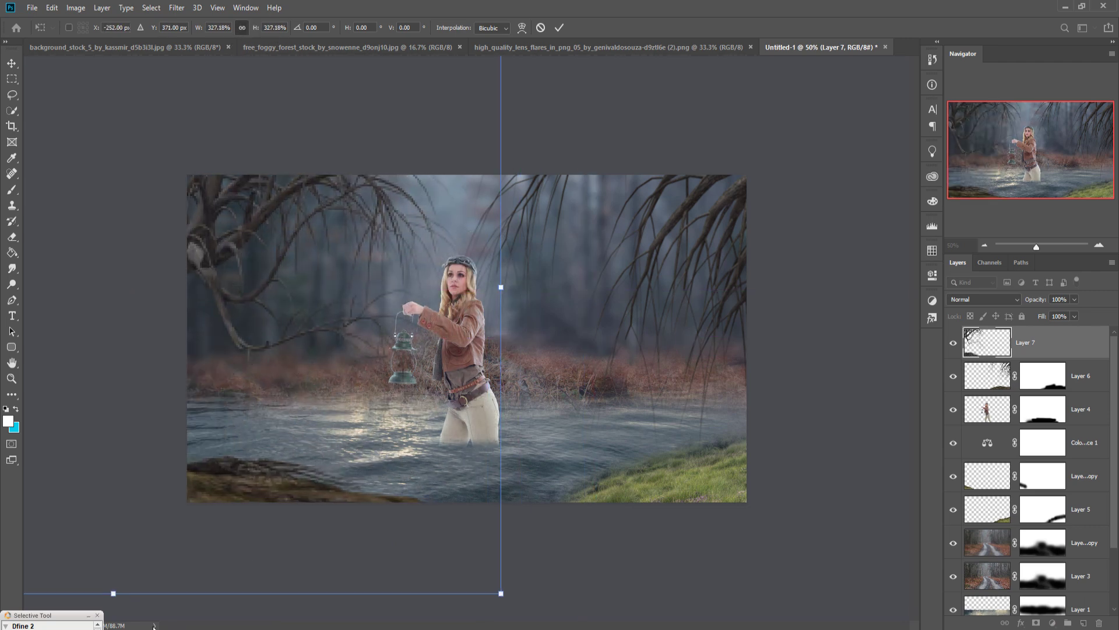
pyautogui.moveTo(118, 599); pyautogui.dragTo(118, 629)
pyautogui.moveTo(231, 265)
pyautogui.mouseDown()
pyautogui.moveTo(228, 285)
pyautogui.moveTo(228, 267)
pyautogui.mouseUp()
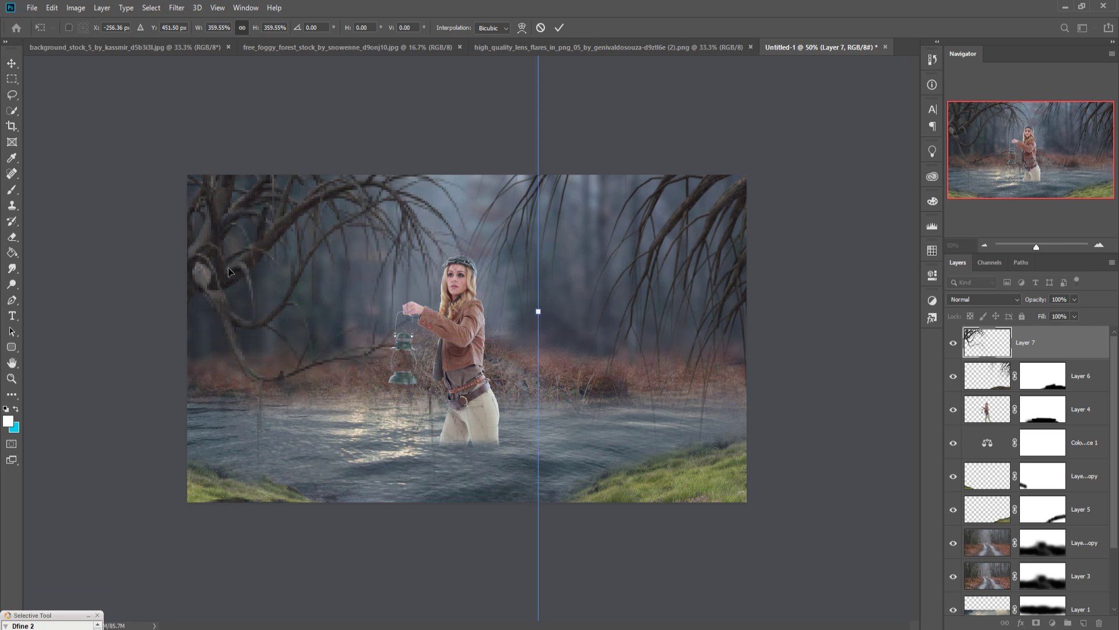
pyautogui.click(560, 27)
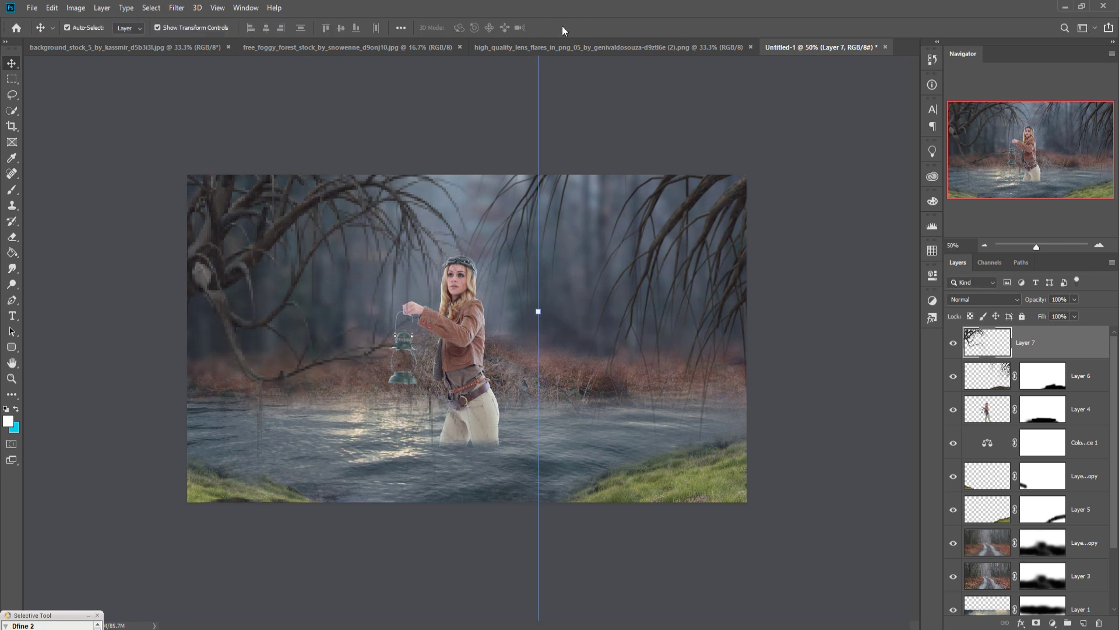
# Step: Duplicate Layer 7, rotate the copy -21.64°, and position its branches in the lower-left corner of the canvas
pyautogui.rightClick(1061, 344)
pyautogui.click(979, 183)
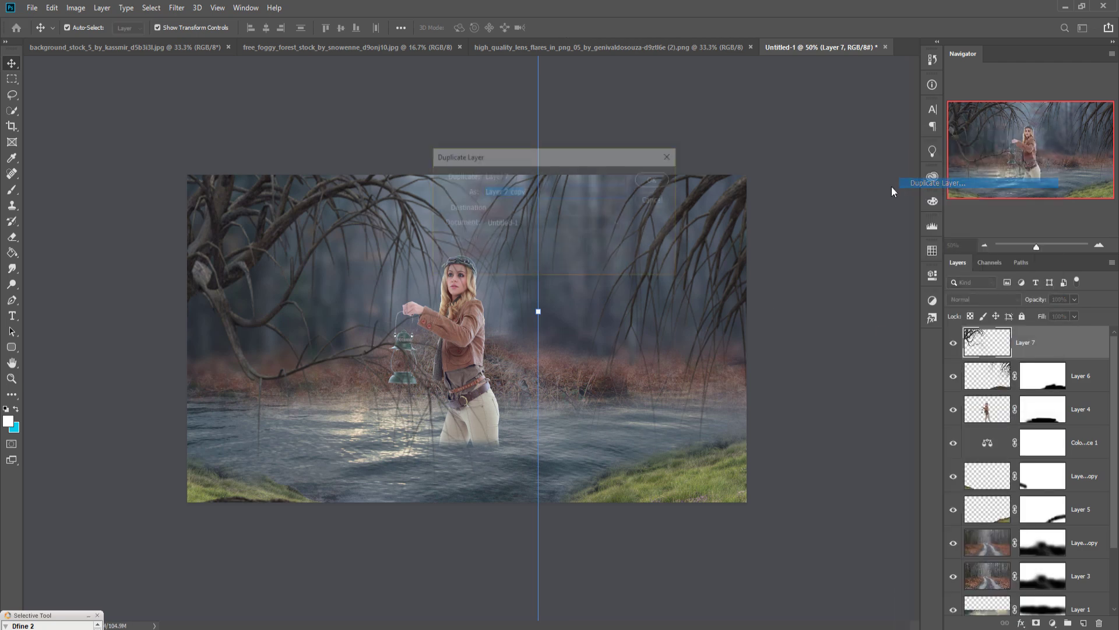
pyautogui.click(657, 179)
pyautogui.moveTo(556, 315); pyautogui.dragTo(569, 134)
pyautogui.moveTo(250, 286); pyautogui.dragTo(333, 629)
pyautogui.moveTo(385, 462); pyautogui.dragTo(351, 487)
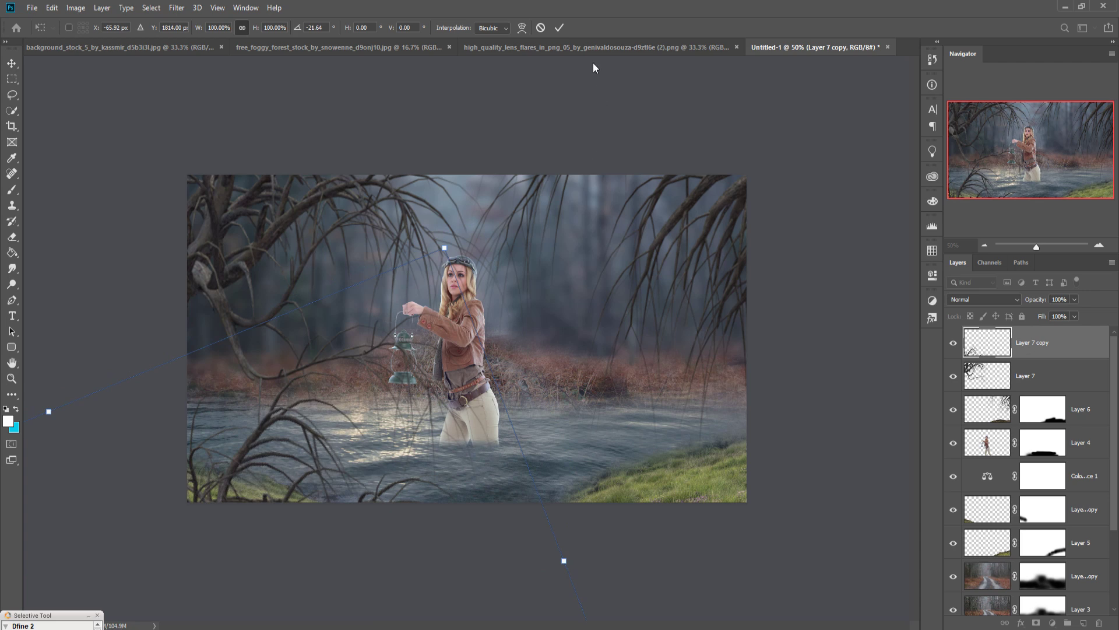
pyautogui.click(559, 28)
# Step: Duplicate the rotated tree as Layer 7 copy 2 within Untitled-1 and move it over the lower-right grass bank
pyautogui.rightClick(1061, 344)
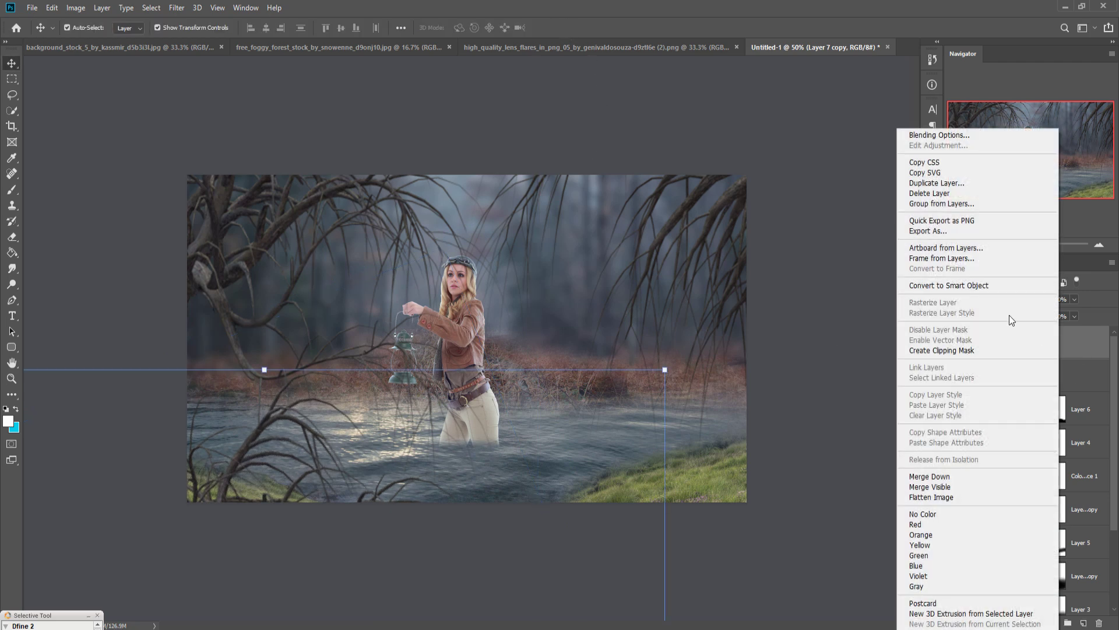
pyautogui.click(936, 183)
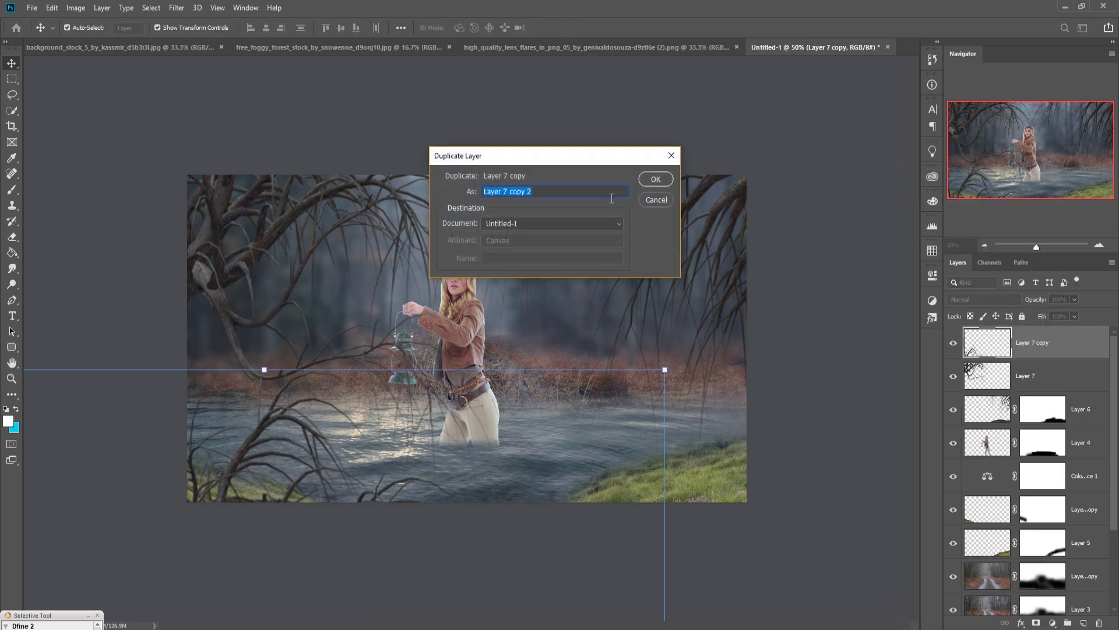
pyautogui.click(655, 179)
pyautogui.moveTo(317, 436); pyautogui.dragTo(621, 478)
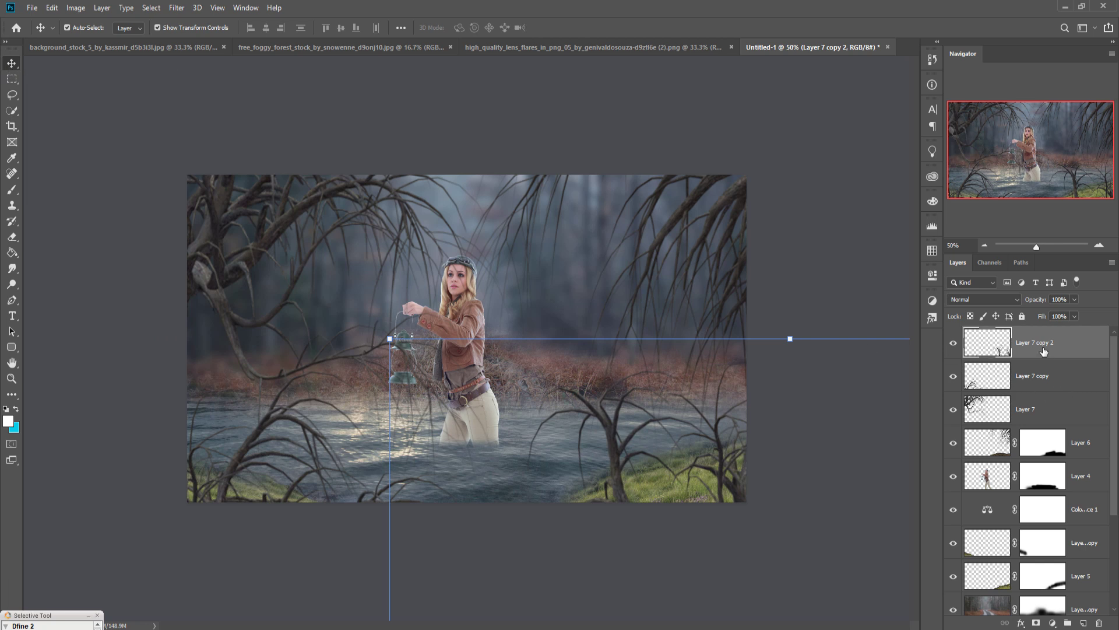
# Step: Crop the image to the existing canvas bounds with Delete Cropped Pixels enabled, removing everything that extends beyond the canvas
pyautogui.click(1041, 387)
pyautogui.click(1091, 488)
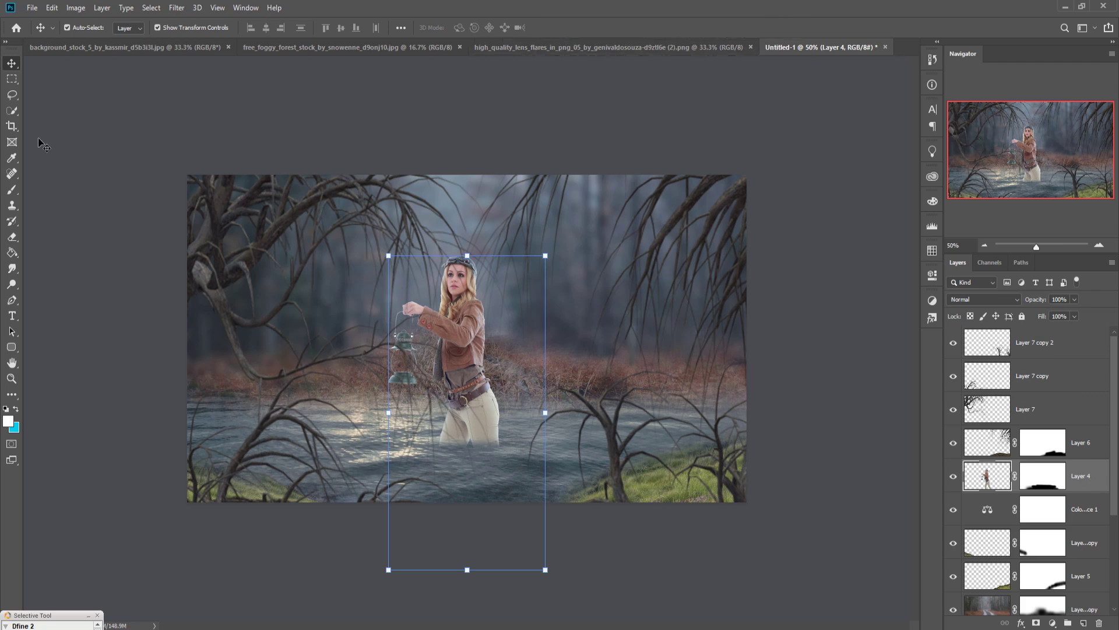
pyautogui.click(11, 126)
pyautogui.click(514, 231)
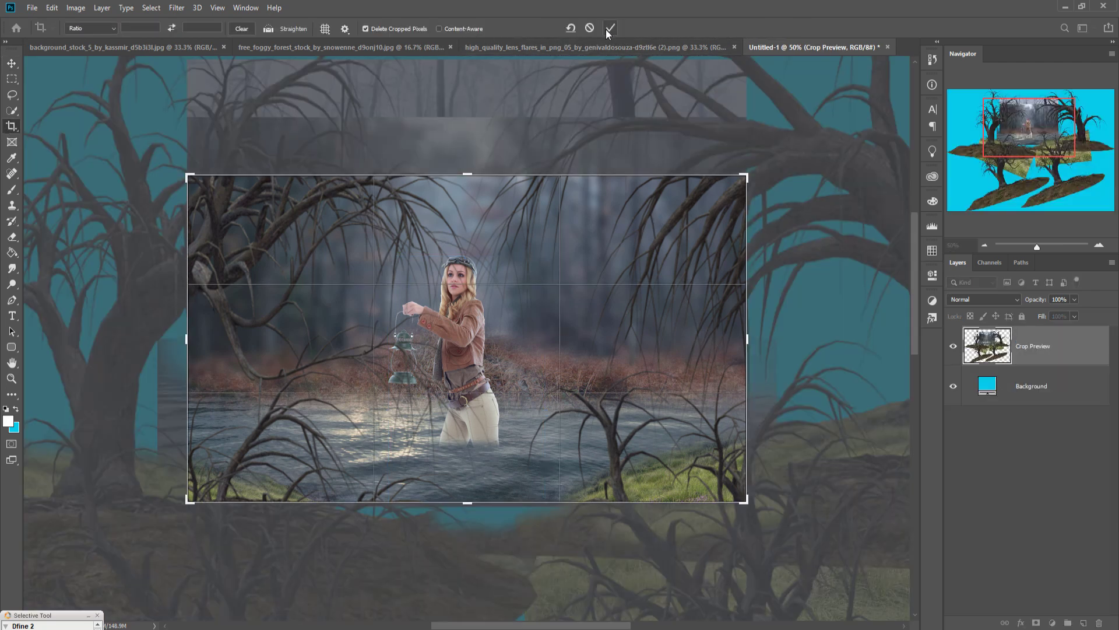
pyautogui.click(607, 27)
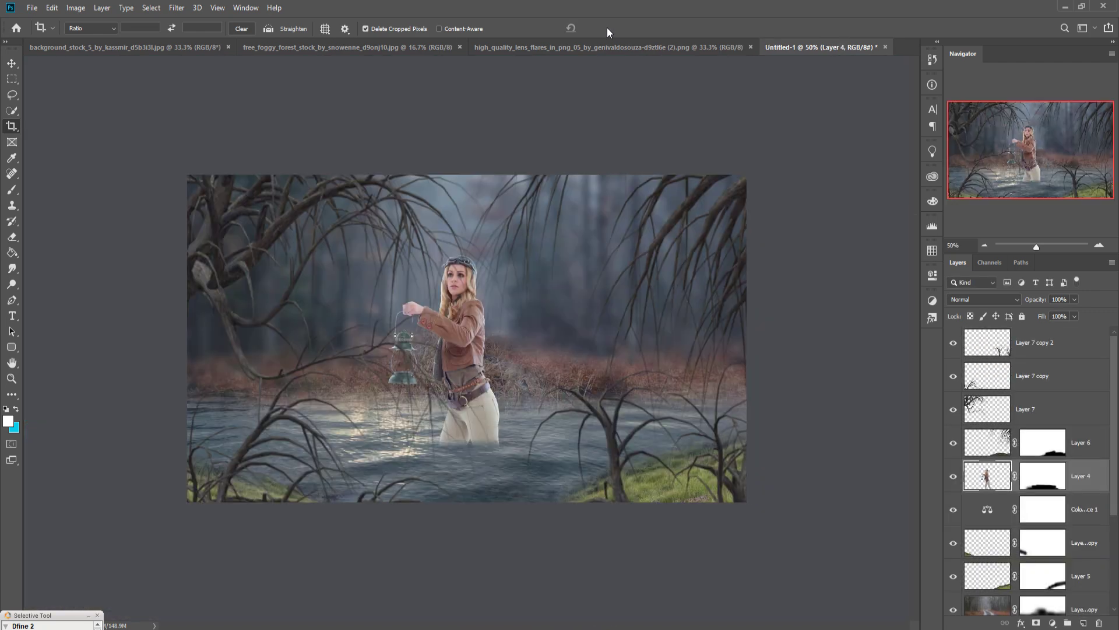
pyautogui.click(12, 63)
# Step: Copy the orange lens flare image into Untitled-1 above Layer 7 copy 2 and minimize the source document
pyautogui.click(1066, 345)
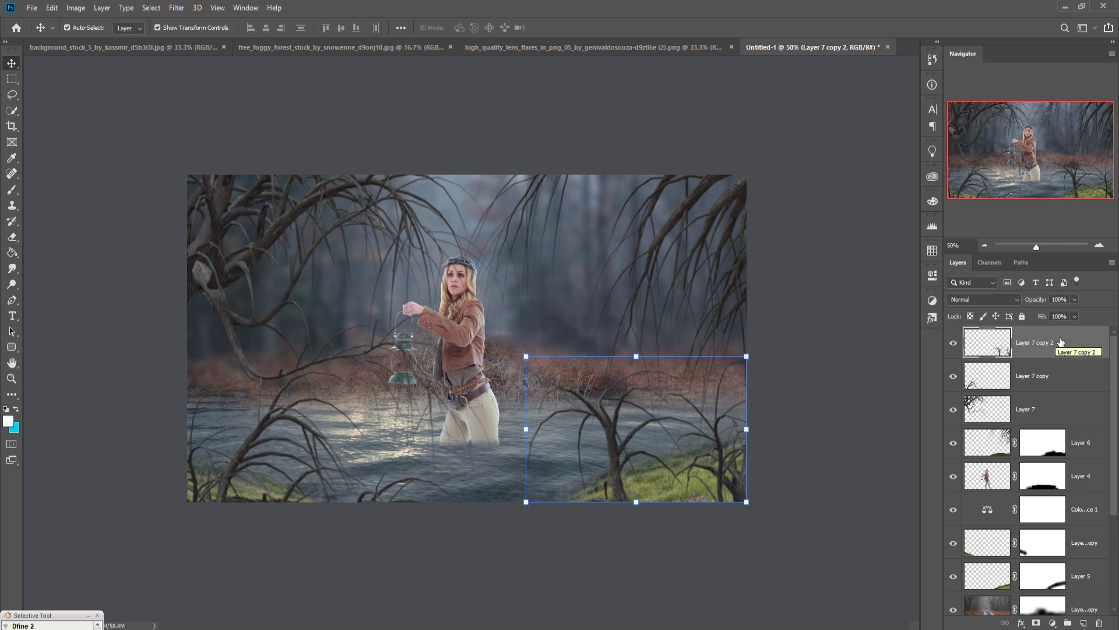
pyautogui.click(527, 46)
pyautogui.moveTo(527, 46); pyautogui.dragTo(586, 64)
pyautogui.moveTo(620, 257); pyautogui.dragTo(415, 328)
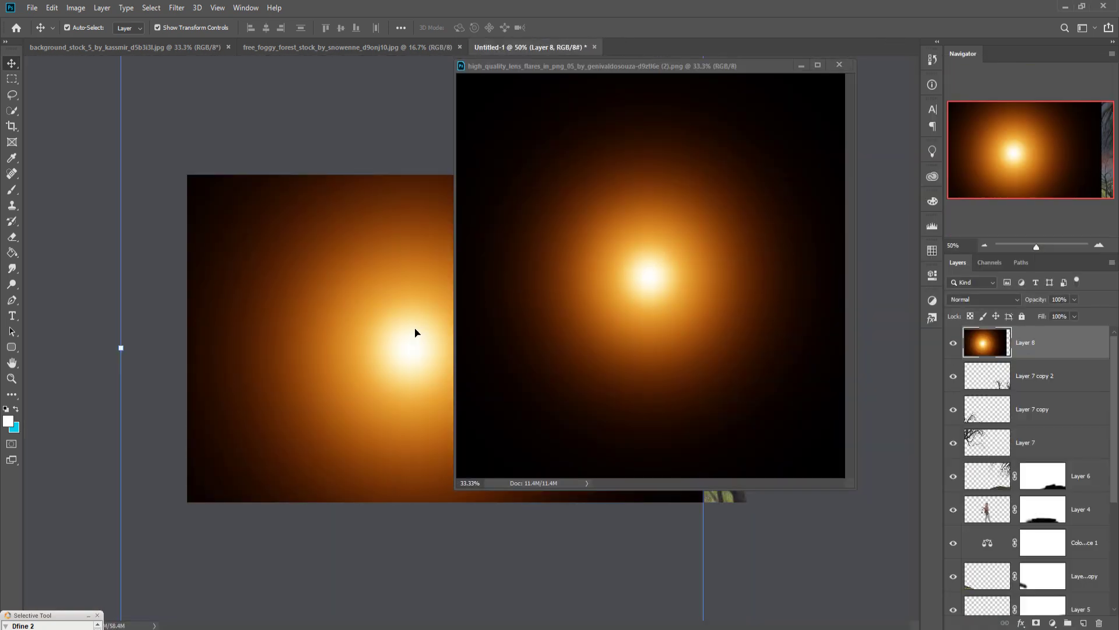
pyautogui.click(800, 65)
# Step: Scale the lens flare to 43%, set its blend mode to Screen, and center the glow on the woman's lantern
pyautogui.moveTo(120, 348); pyautogui.dragTo(460, 360)
pyautogui.moveTo(575, 352); pyautogui.dragTo(401, 372)
pyautogui.click(1000, 302)
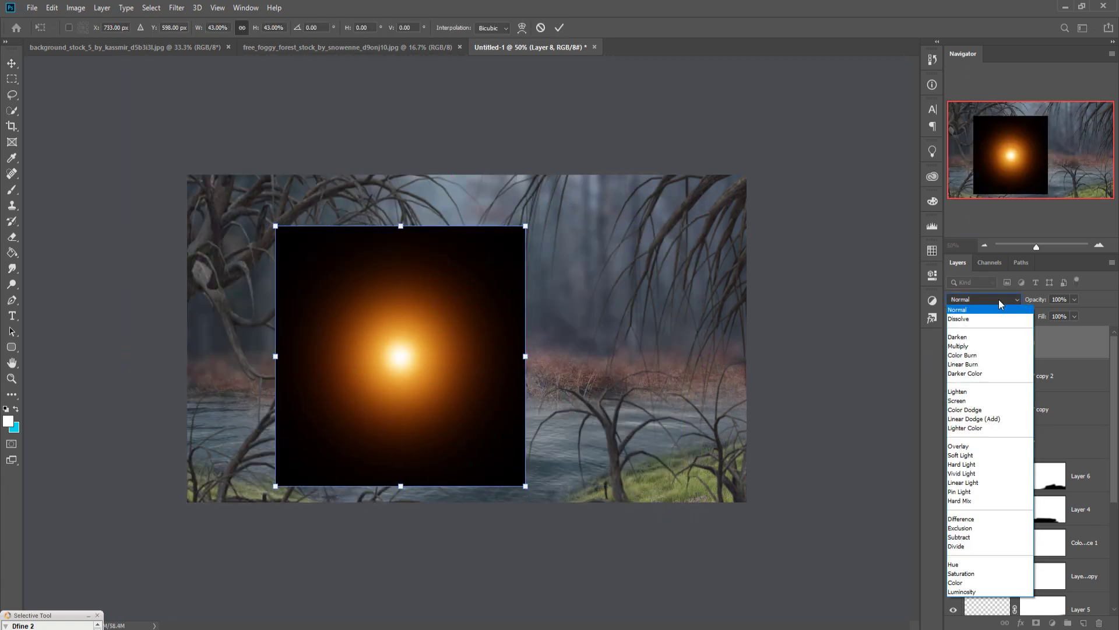
pyautogui.click(971, 402)
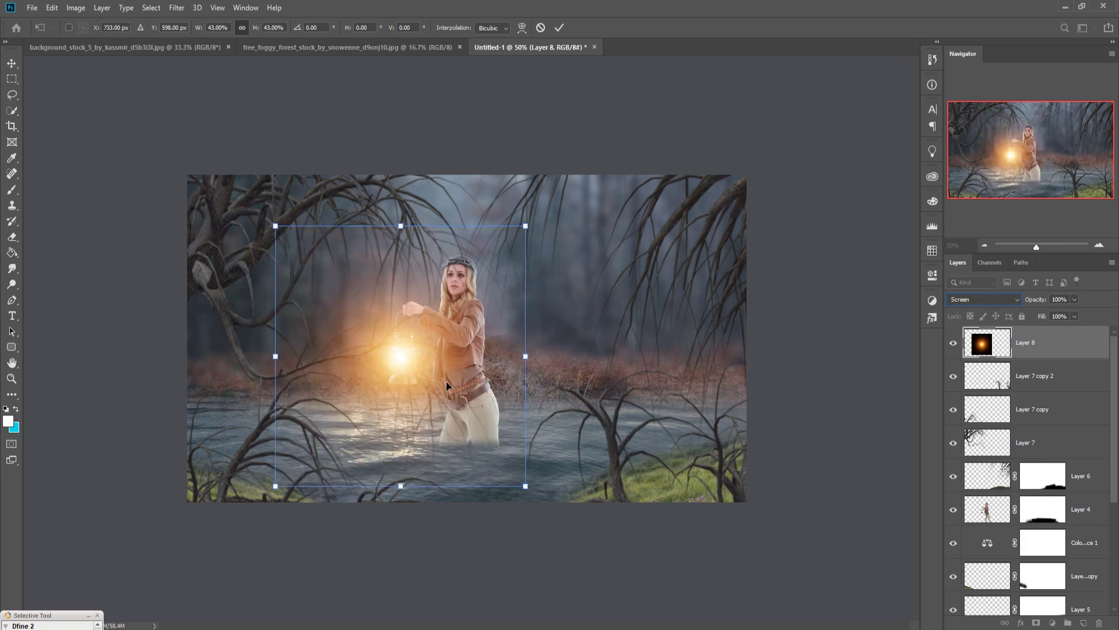
pyautogui.moveTo(412, 362); pyautogui.dragTo(415, 369)
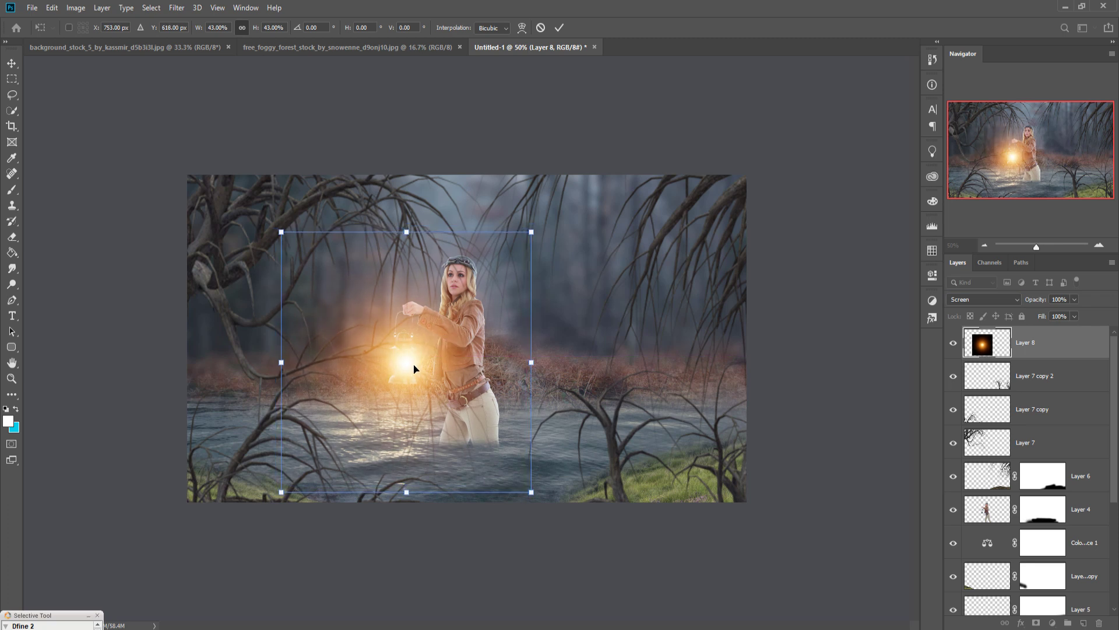
pyautogui.click(559, 27)
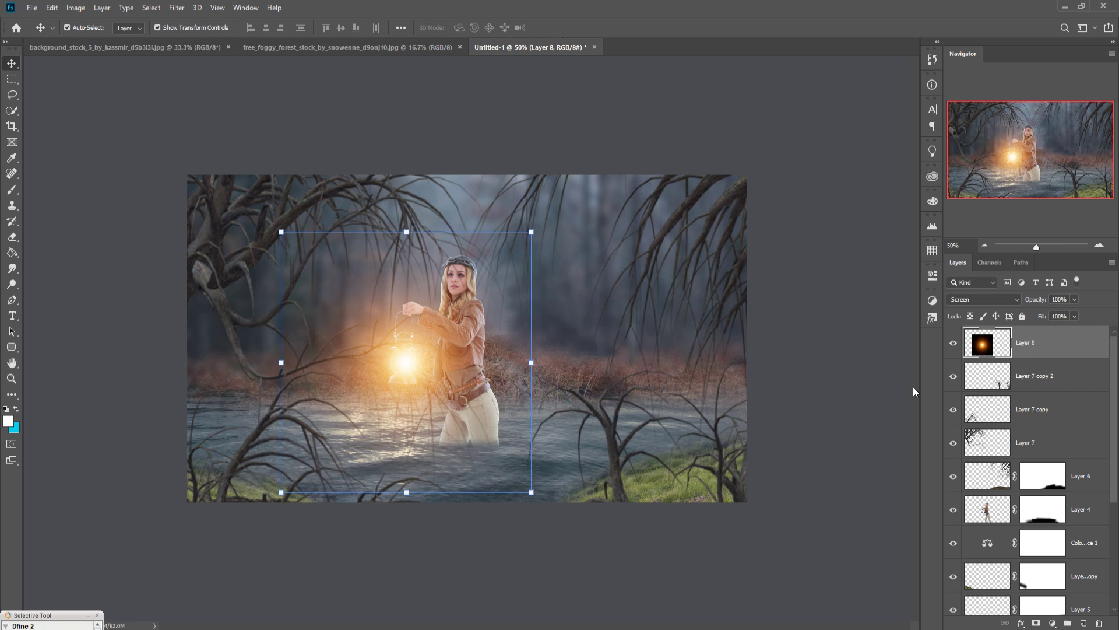
# Step: Create a new layer directly above the Layer 5 copy grass and set the Brush's foreground color to dark teal #173d47
pyautogui.click(1094, 574)
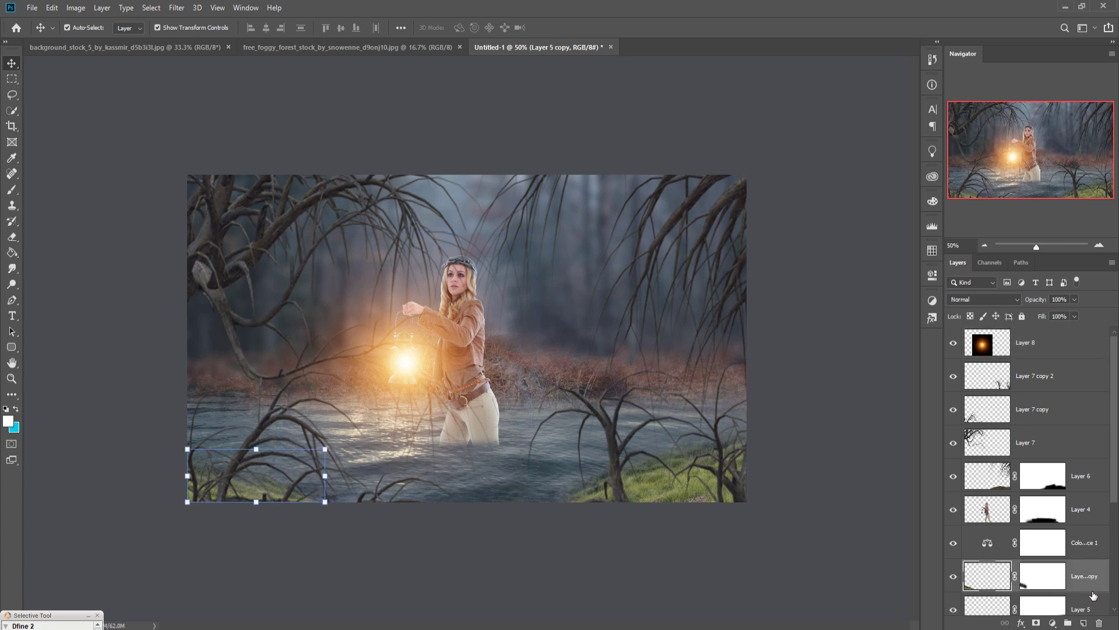
pyautogui.click(1084, 623)
pyautogui.click(12, 194)
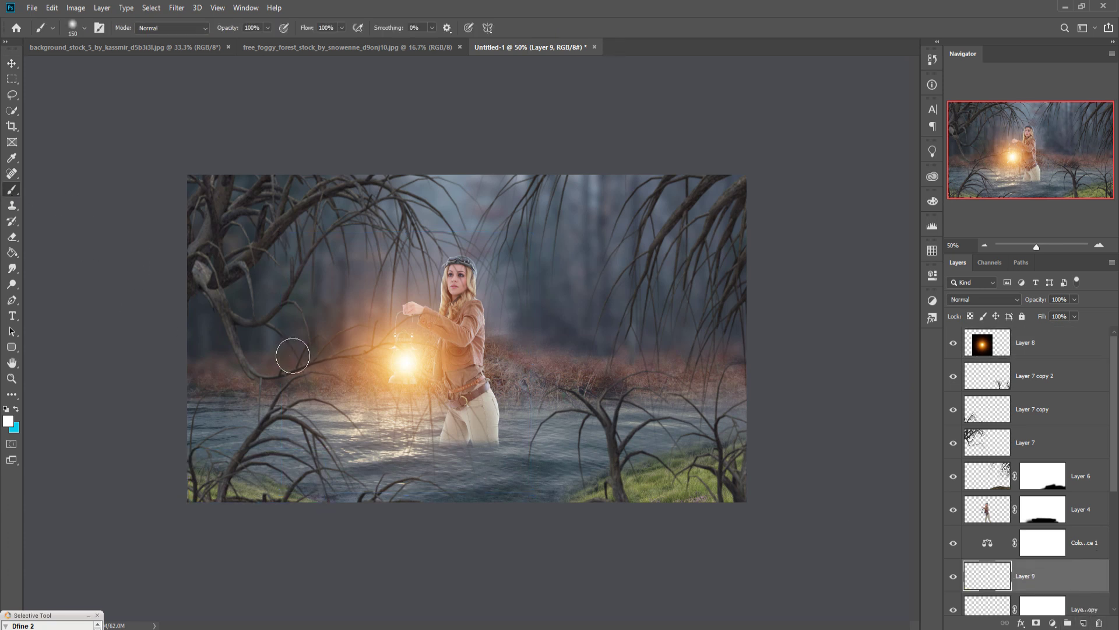
pyautogui.click(9, 421)
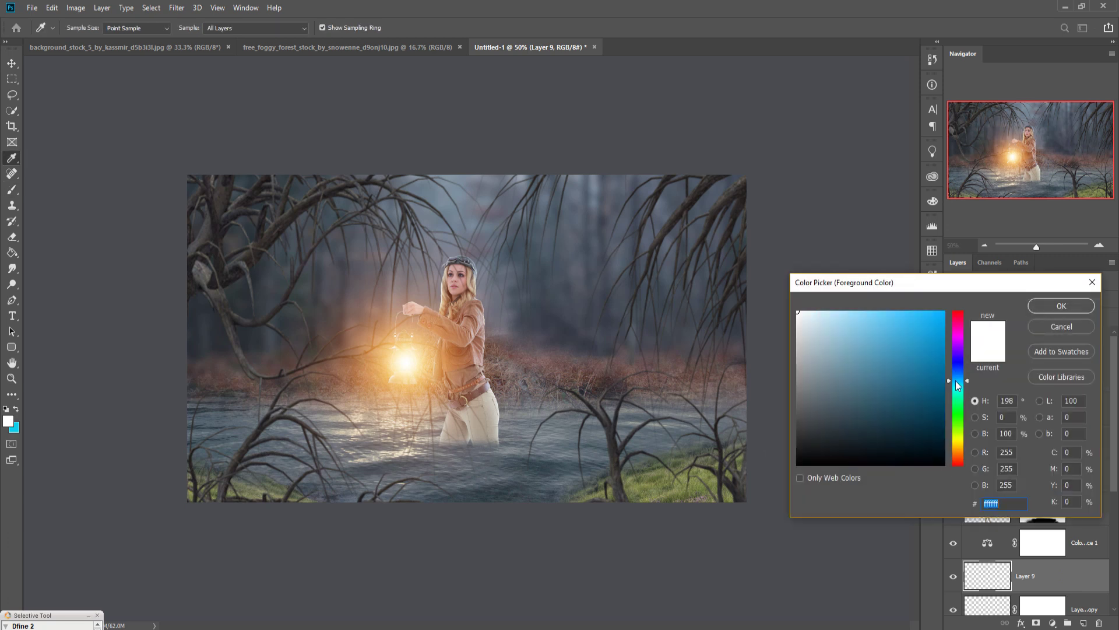
pyautogui.moveTo(967, 382); pyautogui.dragTo(967, 383)
pyautogui.click(902, 427)
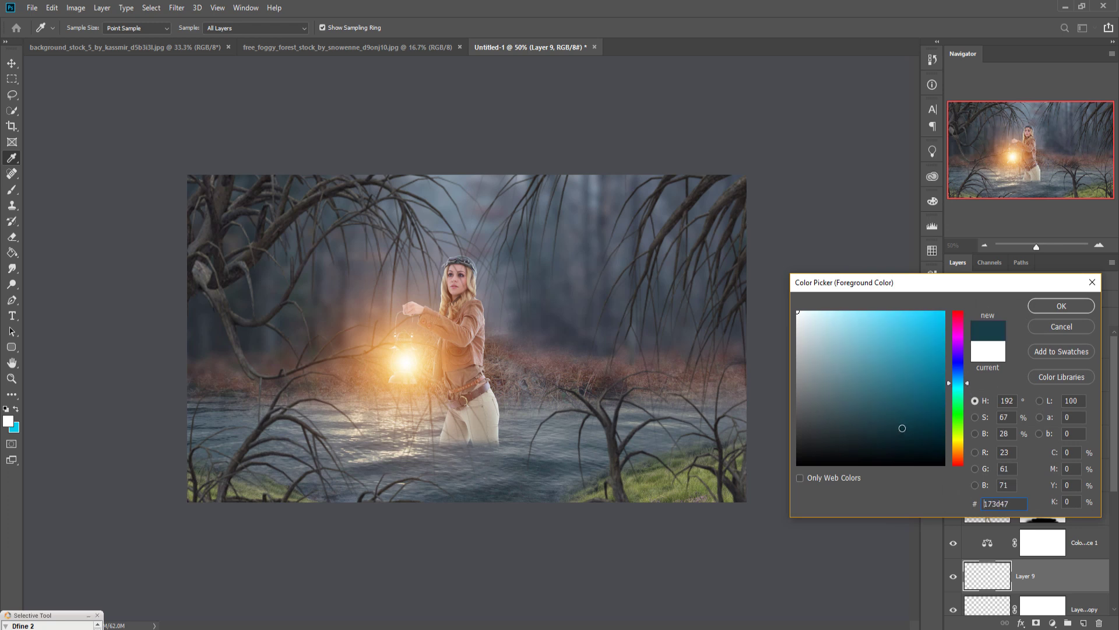
pyautogui.click(1047, 306)
pyautogui.press('b')
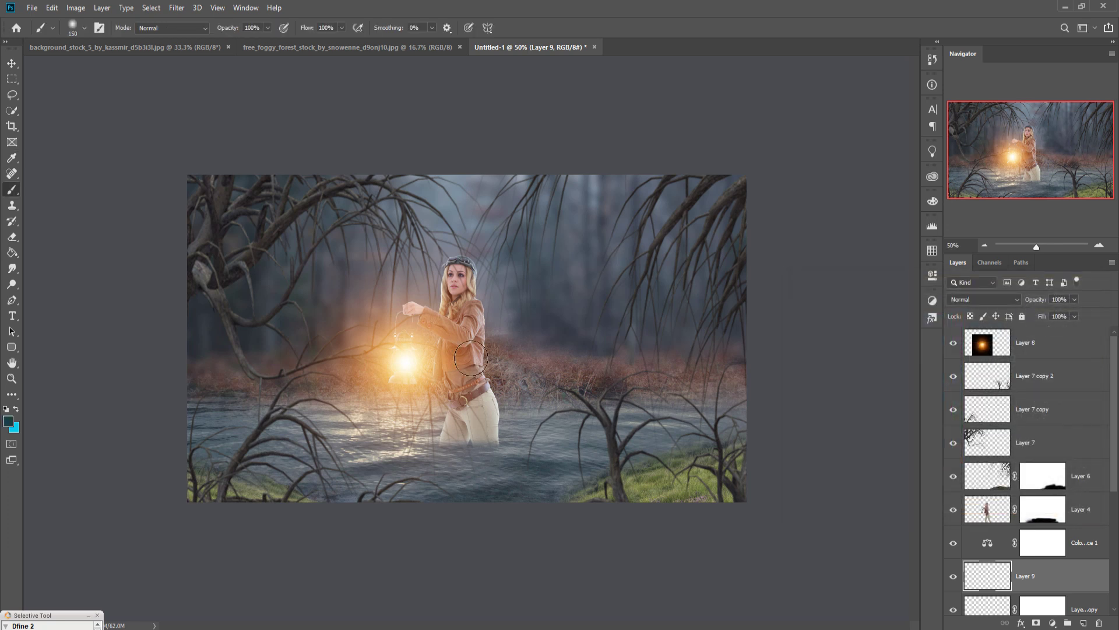
# Step: Change the brush's foreground color to a more saturated deep teal, #064859
pyautogui.click(8, 420)
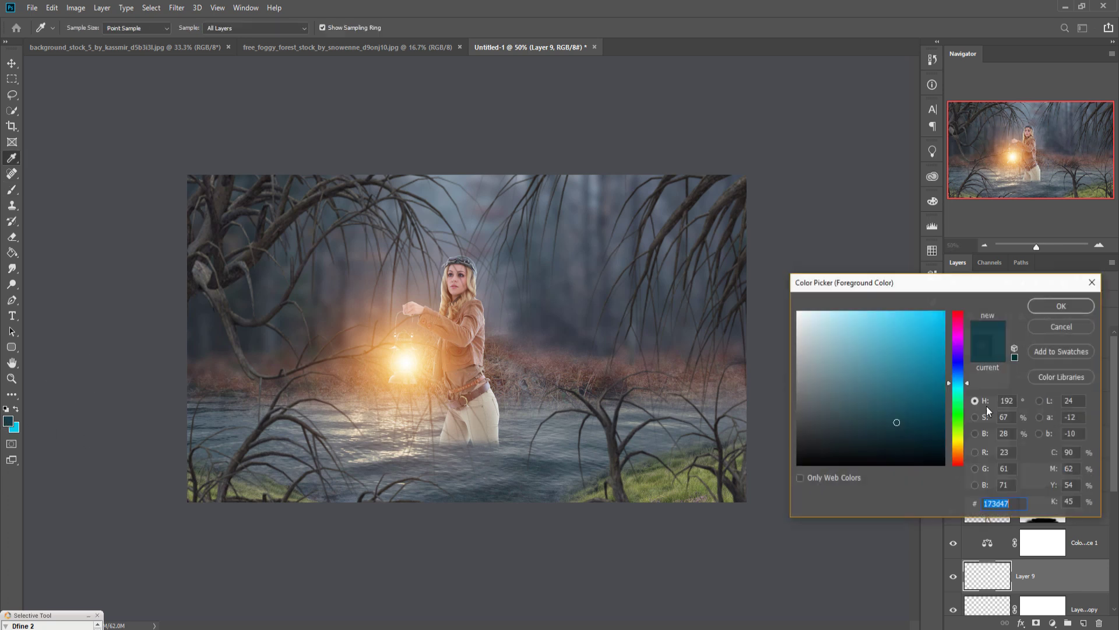
pyautogui.click(935, 411)
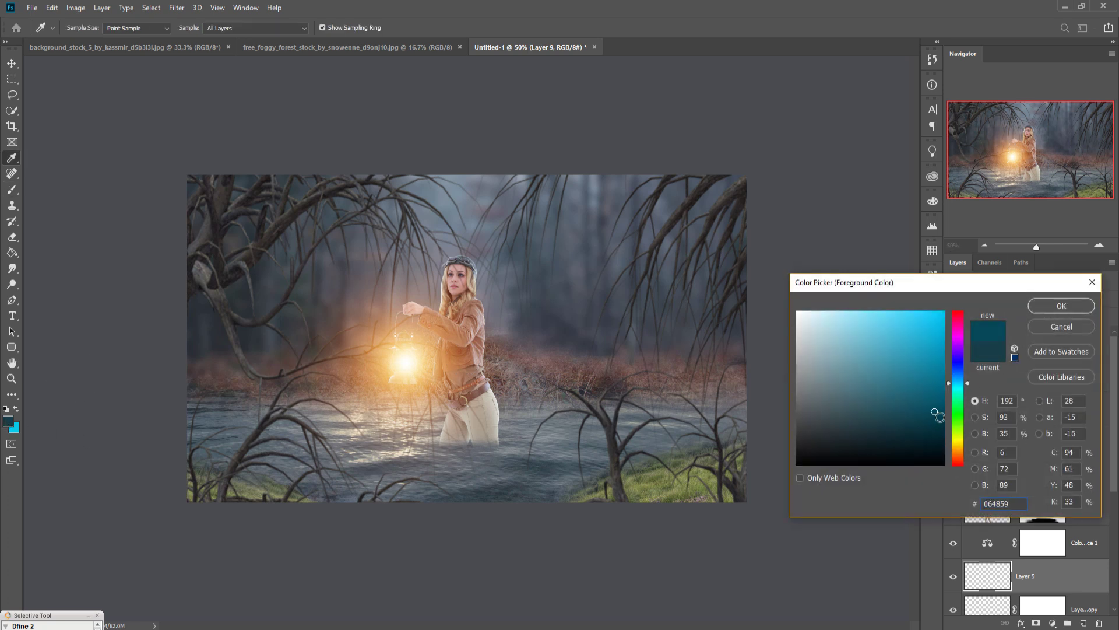
pyautogui.click(1061, 305)
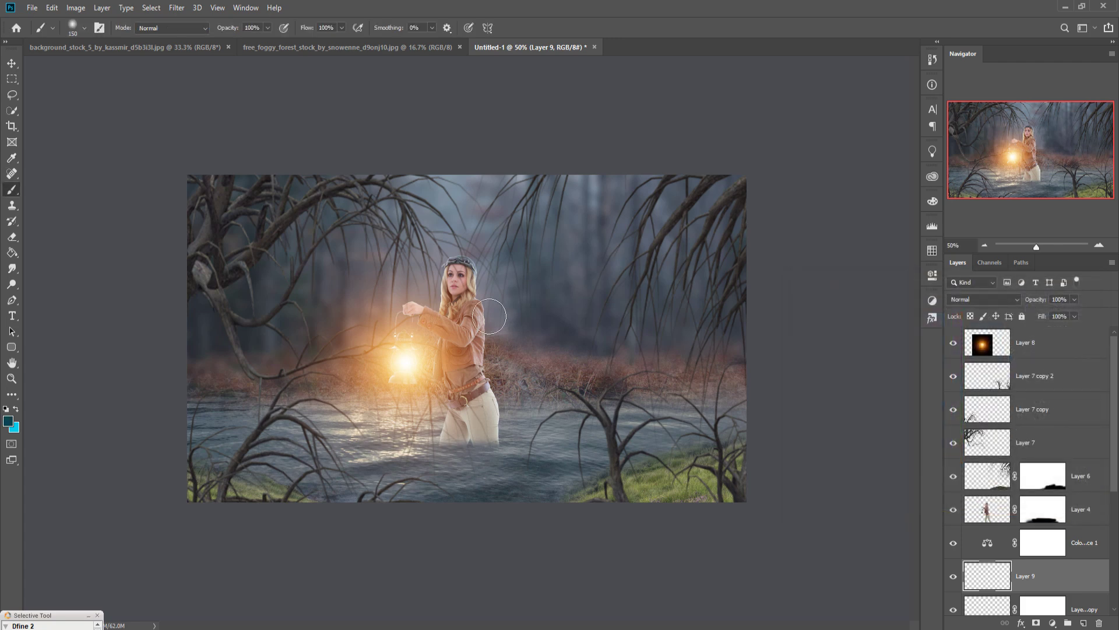
# Step: Paint a soft teal haze over the forest background, water and grass on Layer 9 with a 900 px brush at 9% opacity
pyautogui.press(']')
pyautogui.press(']')
pyautogui.press(']')
pyautogui.press(']')
pyautogui.press(']')
pyautogui.press(']')
pyautogui.press(']')
pyautogui.press(']')
pyautogui.press(']')
pyautogui.click(268, 29)
pyautogui.press(']')
pyautogui.moveTo(201, 346)
pyautogui.mouseDown()
pyautogui.moveTo(312, 361)
pyautogui.moveTo(469, 257)
pyautogui.moveTo(290, 270)
pyautogui.moveTo(592, 317)
pyautogui.moveTo(417, 353)
pyautogui.moveTo(664, 353)
pyautogui.moveTo(771, 329)
pyautogui.moveTo(712, 243)
pyautogui.moveTo(620, 218)
pyautogui.moveTo(526, 216)
pyautogui.moveTo(526, 186)
pyautogui.moveTo(497, 185)
pyautogui.moveTo(451, 375)
pyautogui.moveTo(218, 531)
pyautogui.moveTo(278, 548)
pyautogui.moveTo(246, 538)
pyautogui.moveTo(674, 563)
pyautogui.moveTo(728, 537)
pyautogui.moveTo(630, 559)
pyautogui.moveTo(729, 520)
pyautogui.moveTo(809, 470)
pyautogui.moveTo(789, 285)
pyautogui.moveTo(812, 285)
pyautogui.moveTo(799, 518)
pyautogui.moveTo(760, 520)
pyautogui.mouseUp()
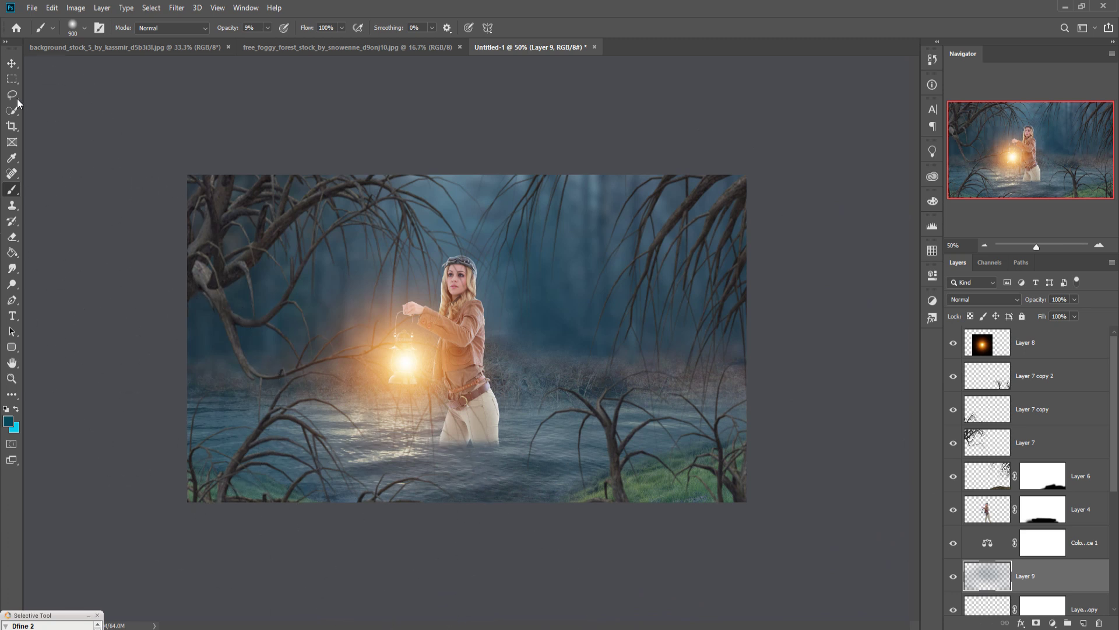
# Step: Copy the LIGHT blonde hair from hair stocks.psd into Untitled-1 above Layer 7 copy 2 and minimize the source document
pyautogui.click(12, 63)
pyautogui.click(1059, 377)
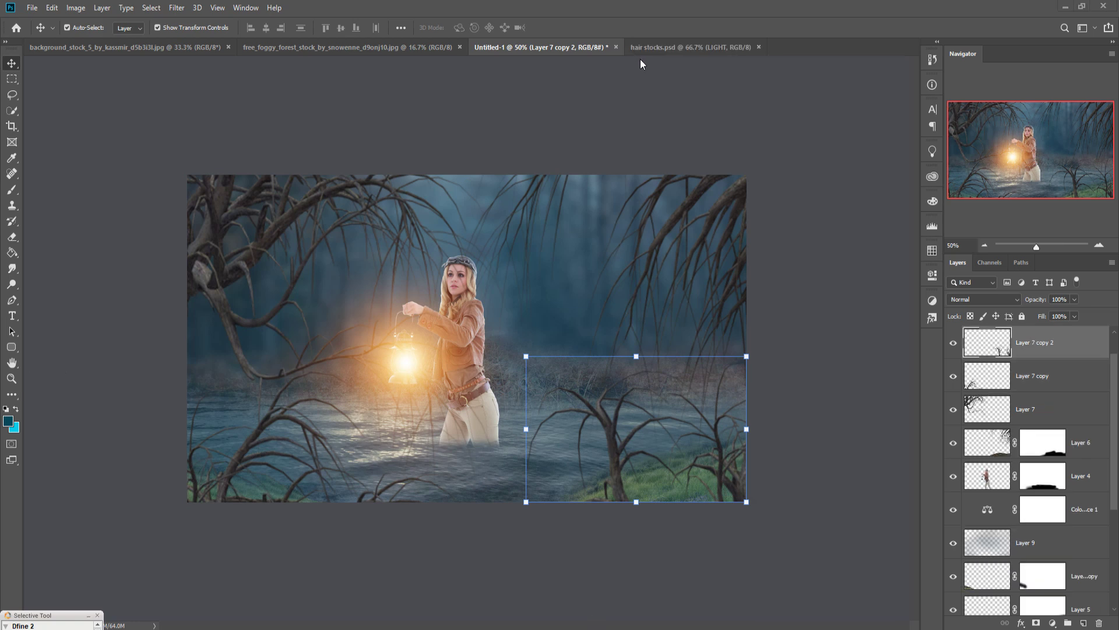
pyautogui.click(656, 51)
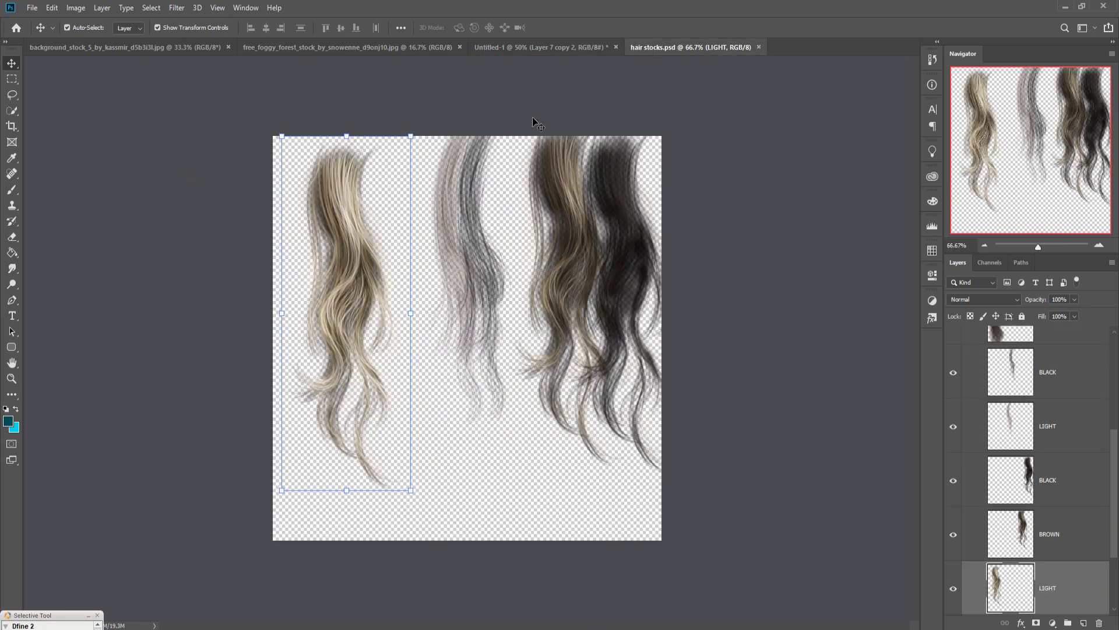
pyautogui.moveTo(668, 51); pyautogui.dragTo(671, 77)
pyautogui.moveTo(708, 187); pyautogui.dragTo(489, 269)
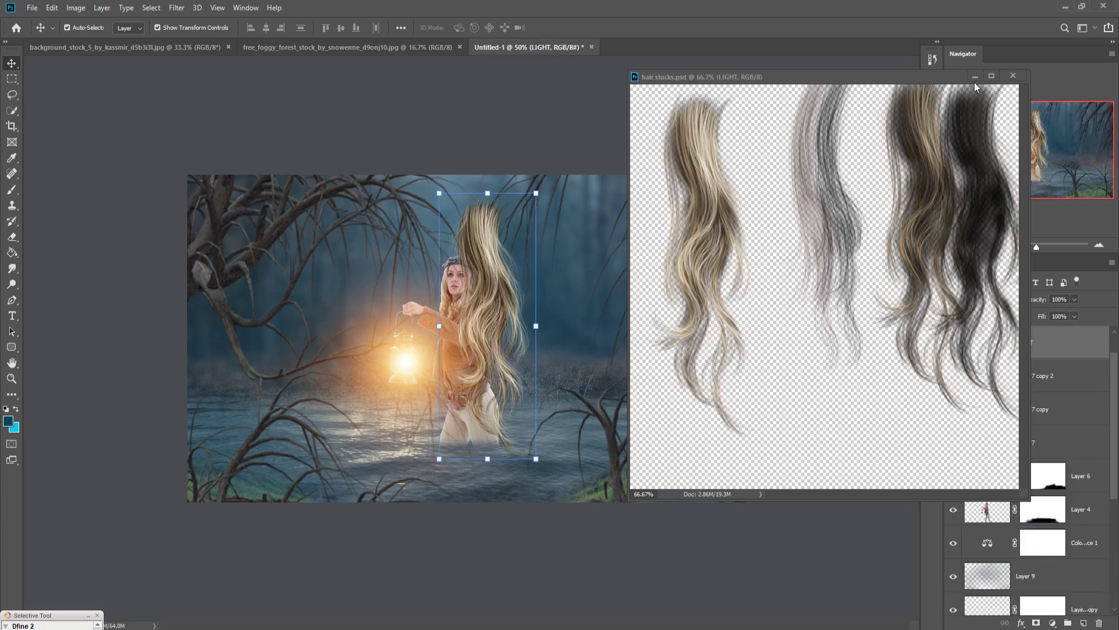
pyautogui.click(975, 82)
# Step: Flip the LIGHT hair horizontally and transform it down to fit over the back of the woman's hair
pyautogui.click(51, 7)
pyautogui.moveTo(85, 285)
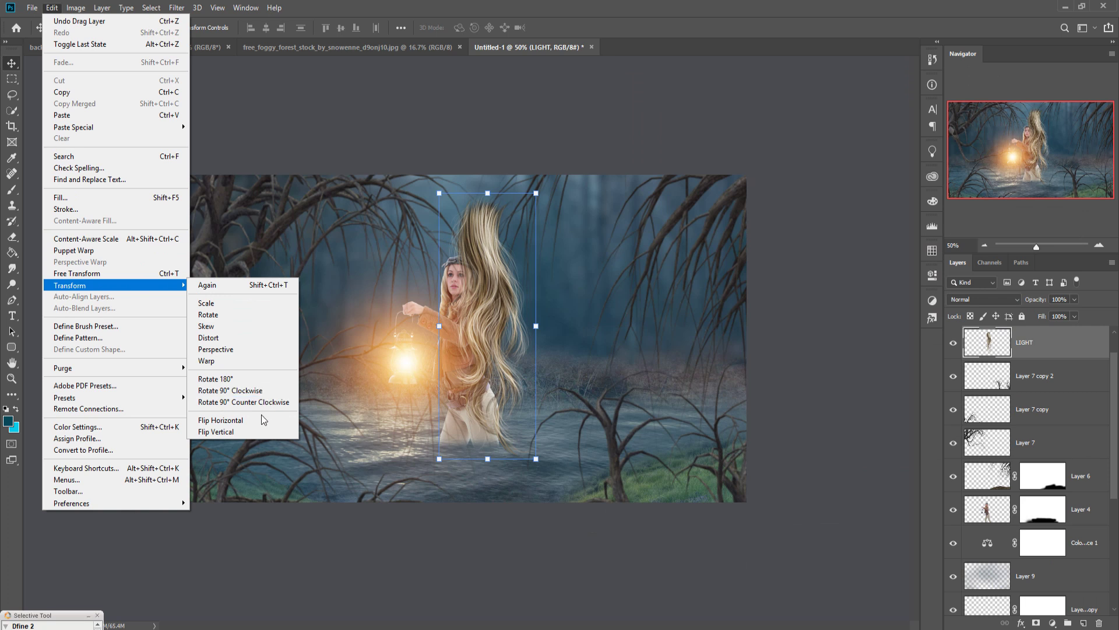
pyautogui.click(261, 419)
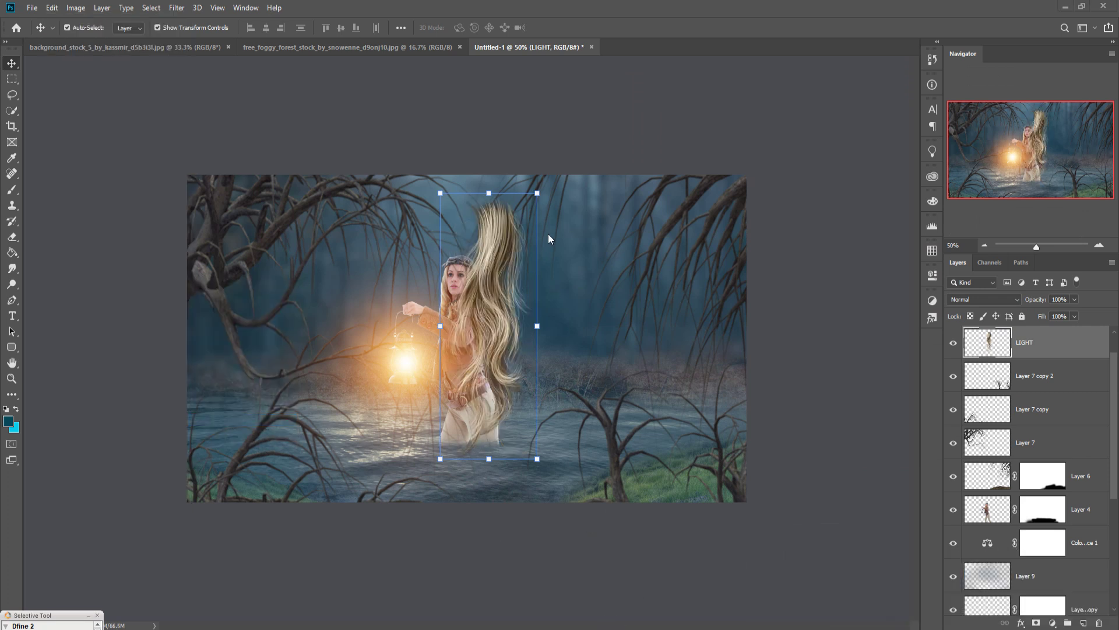
pyautogui.moveTo(537, 193); pyautogui.dragTo(492, 320)
pyautogui.moveTo(464, 362); pyautogui.dragTo(530, 356)
pyautogui.moveTo(564, 323); pyautogui.dragTo(497, 247)
pyautogui.moveTo(466, 291); pyautogui.dragTo(470, 285)
pyautogui.click(560, 29)
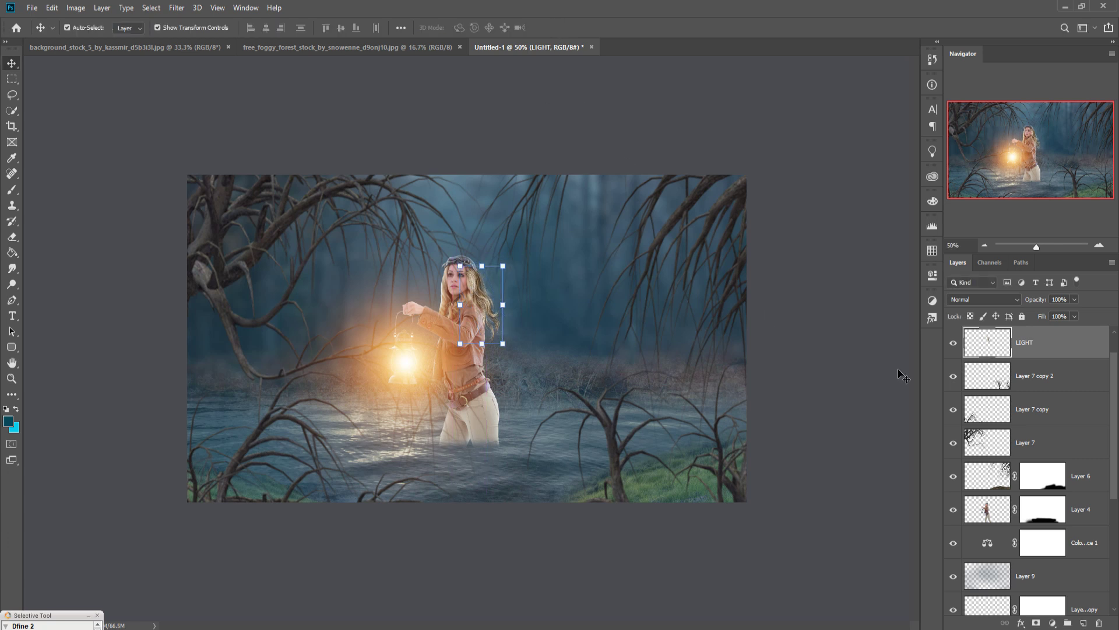
# Step: Place the LIGHT hair layer directly below Layer 4 and fit it behind the woman's hair, enlarging it to 110.71%
pyautogui.moveTo(1057, 349); pyautogui.dragTo(1065, 526)
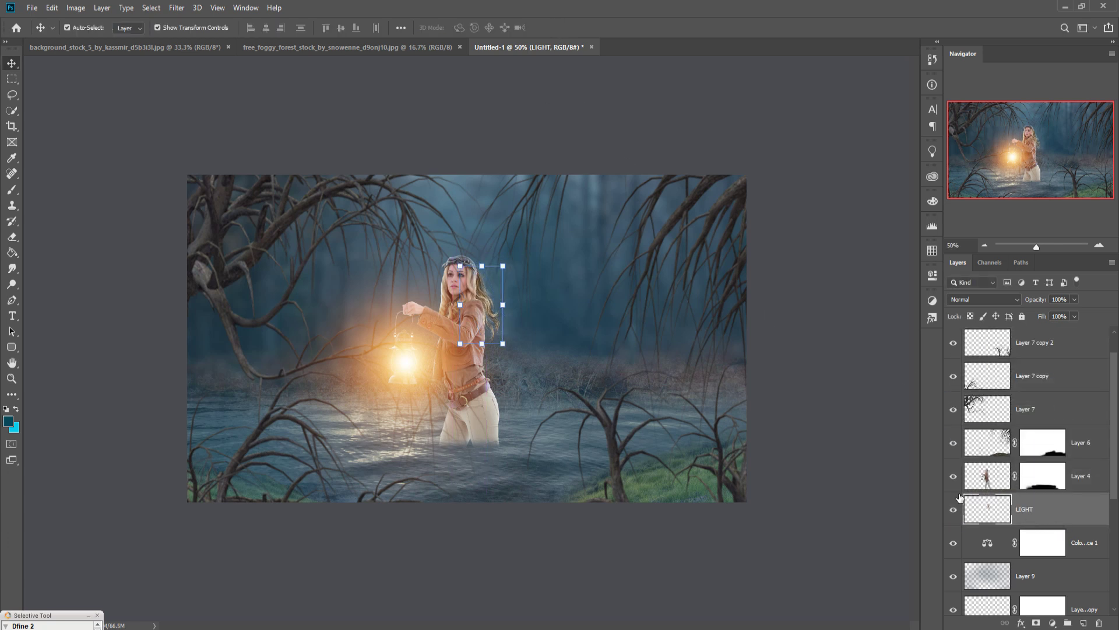
pyautogui.press('Down')
pyautogui.press('Down')
pyautogui.press('Down')
pyautogui.press('Left')
pyautogui.press('Left')
pyautogui.press('Left')
pyautogui.press('Left')
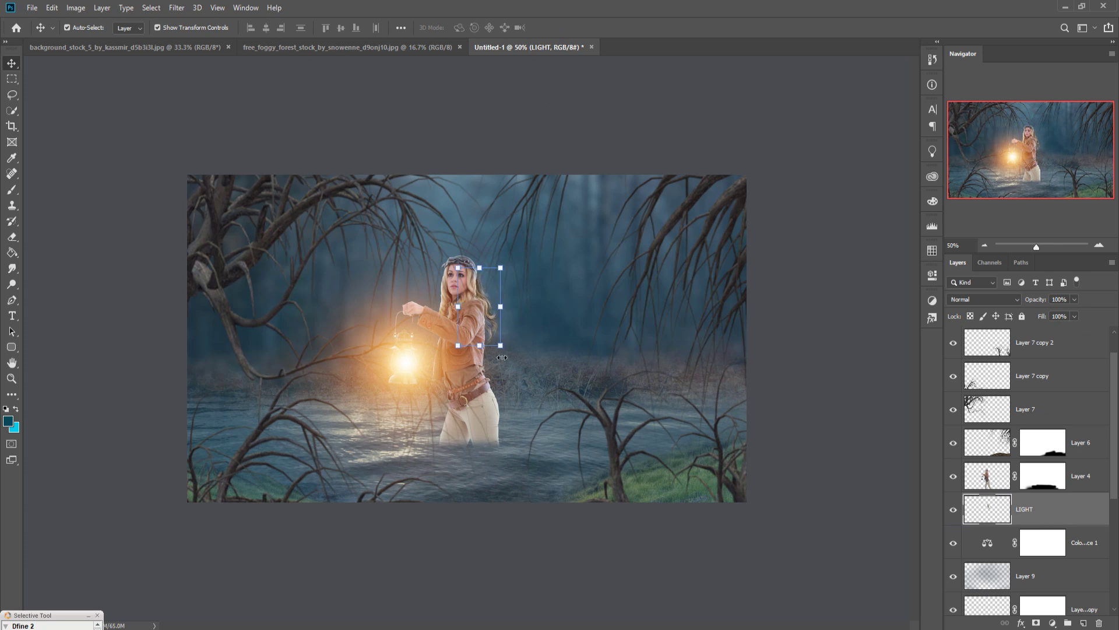
pyautogui.moveTo(503, 349); pyautogui.dragTo(510, 357)
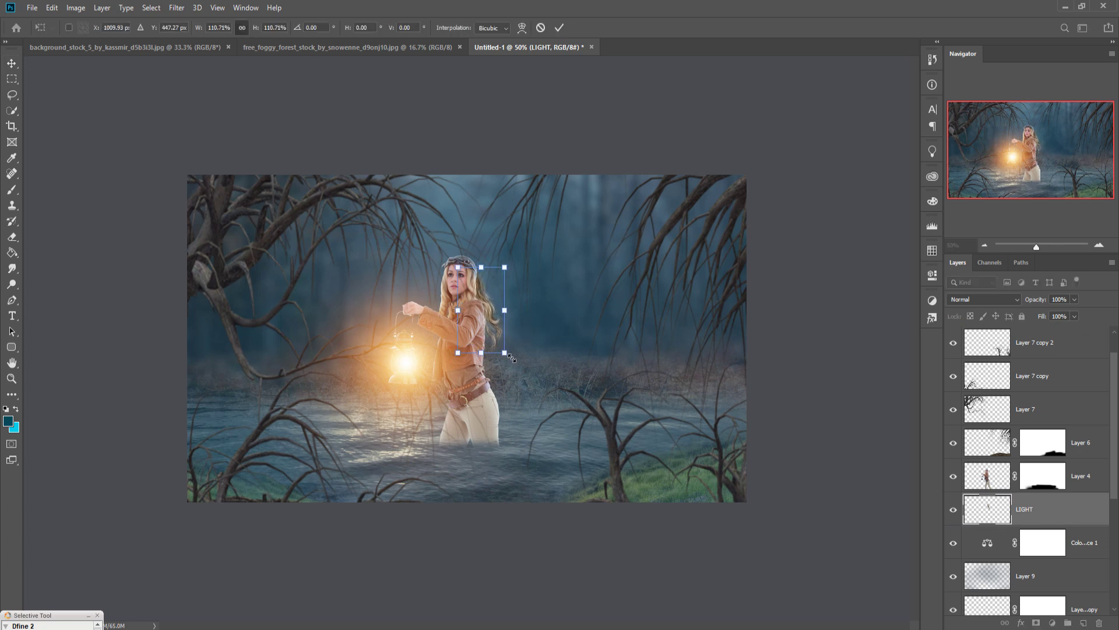
pyautogui.click(559, 28)
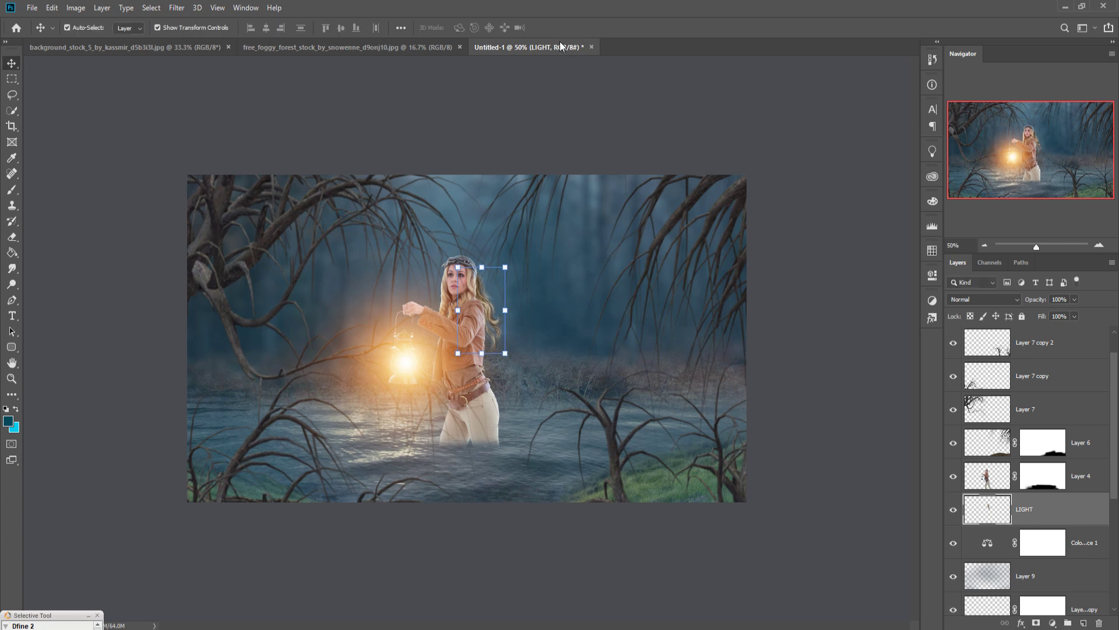
# Step: Paint black on Layer 4's mask with a 45 px brush at 86% opacity to blend the back edge of the woman's hair
pyautogui.click(985, 482)
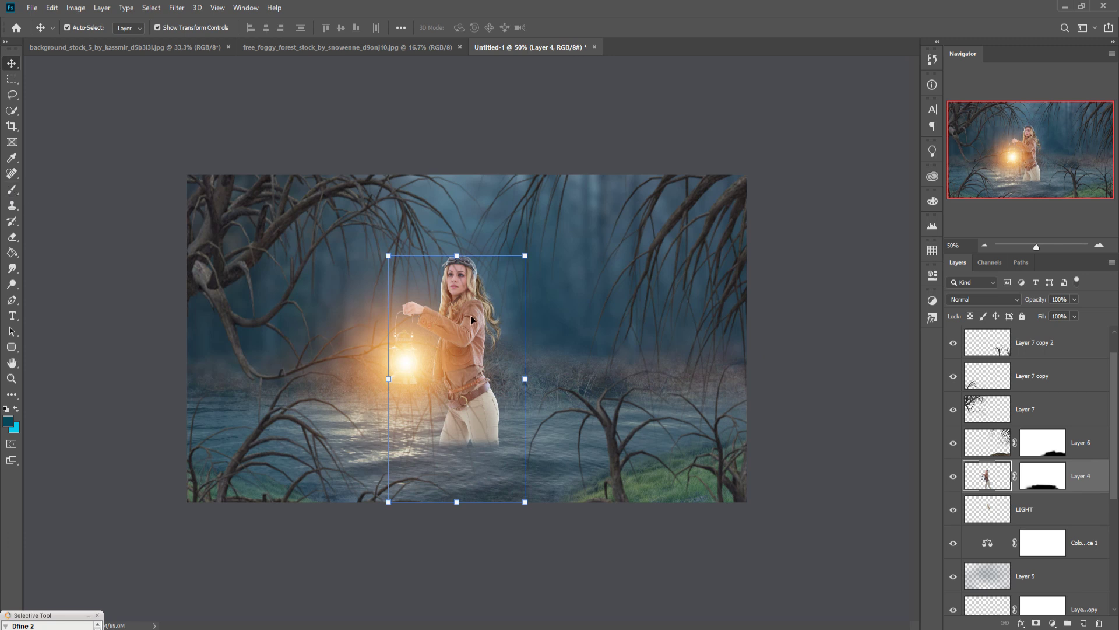
pyautogui.click(10, 191)
pyautogui.press('[')
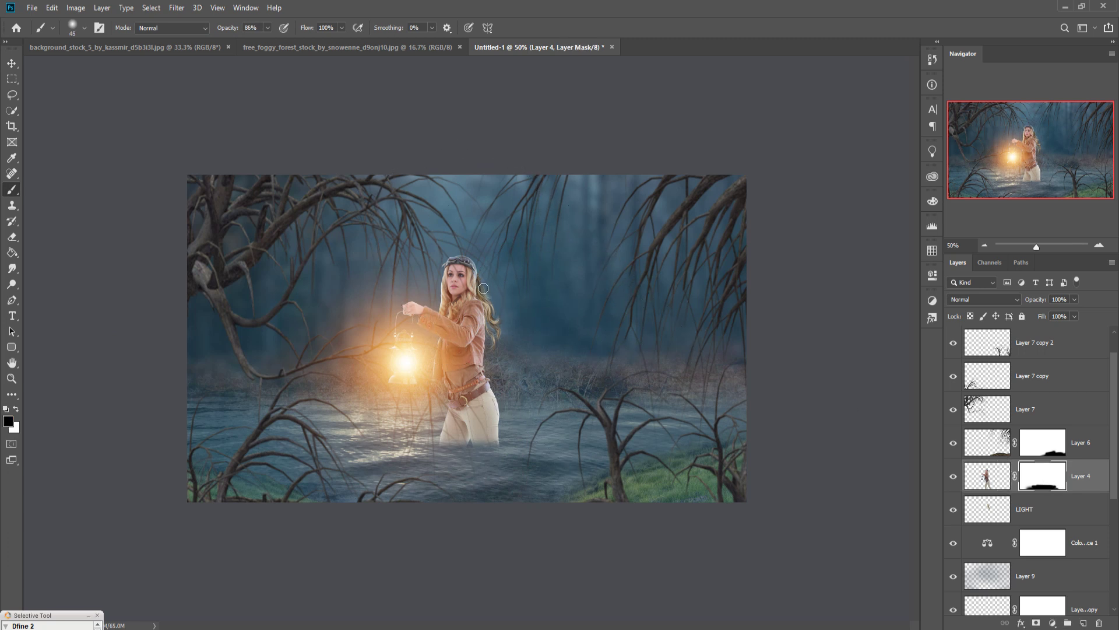
pyautogui.moveTo(483, 288); pyautogui.dragTo(484, 291)
# Step: Add a Hue/Saturation adjustment layer above the LIGHT hair layer and clip it to that layer
pyautogui.click(1027, 513)
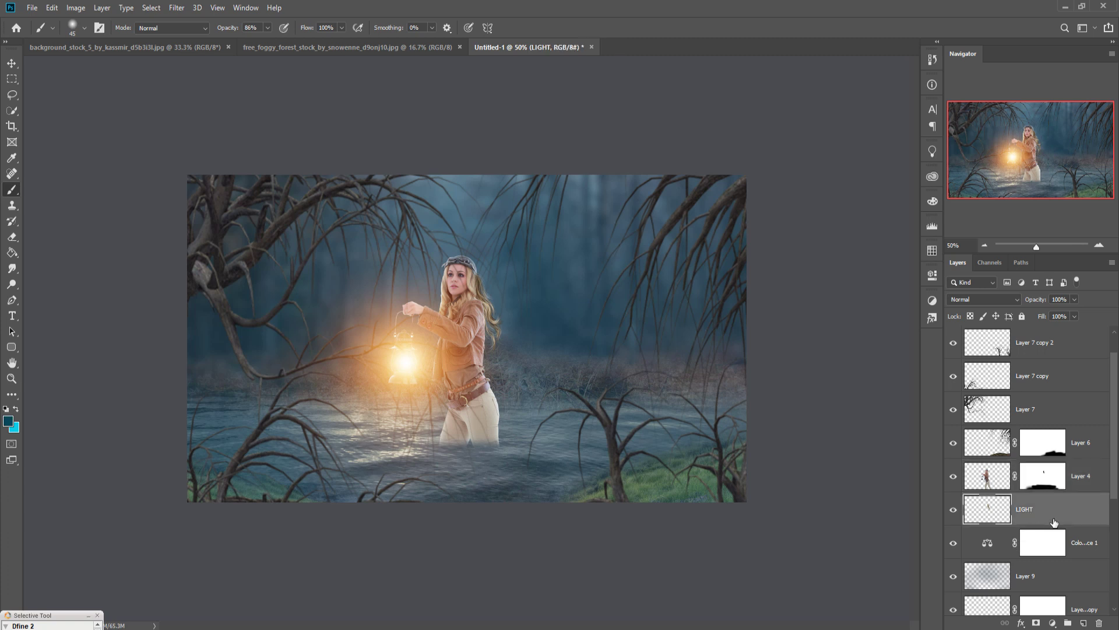
pyautogui.click(1053, 622)
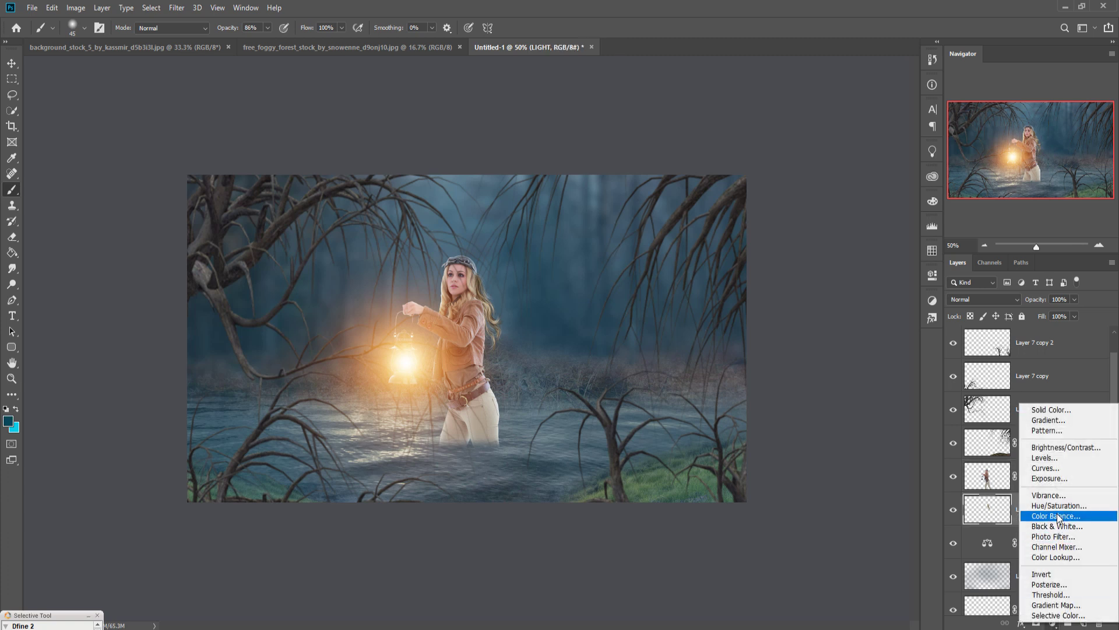
pyautogui.click(1056, 505)
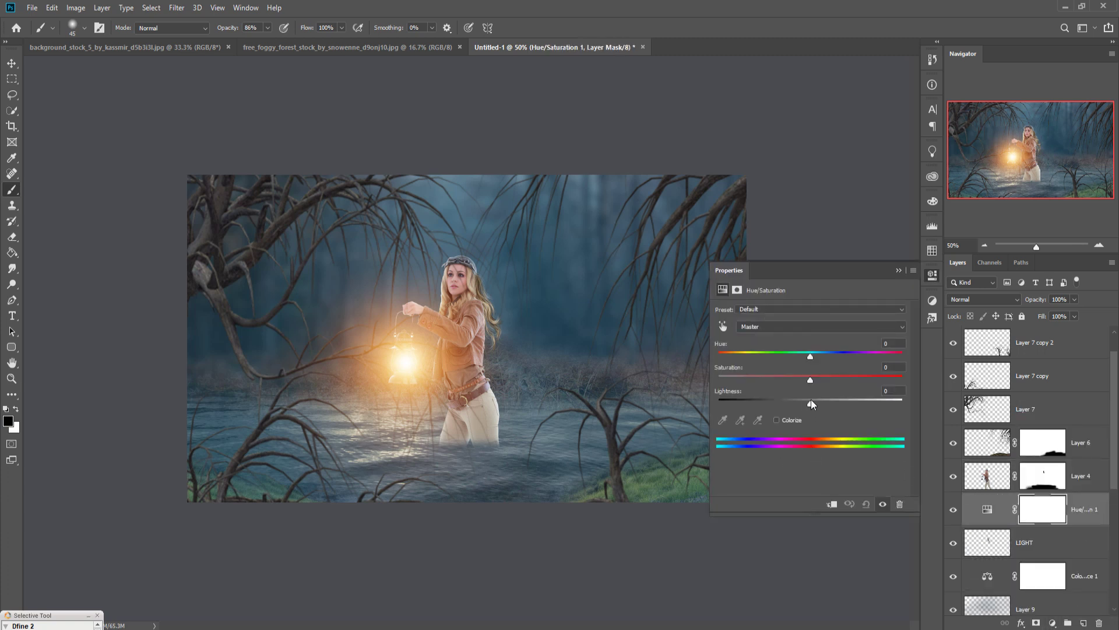
pyautogui.click(833, 505)
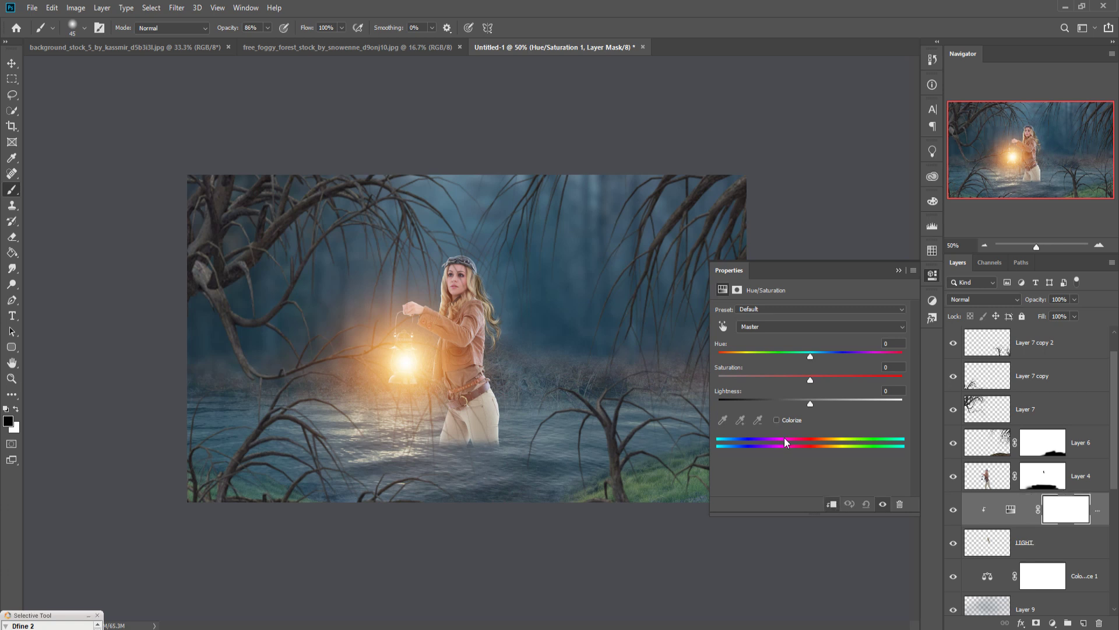
pyautogui.hotkey('ctrl', 'alt', 'g')
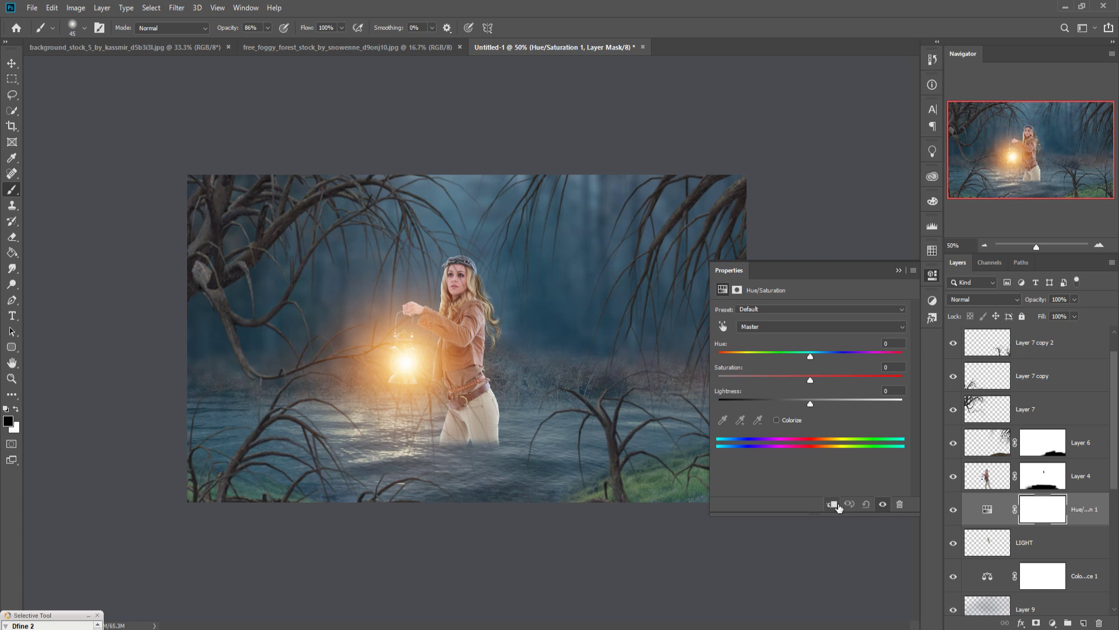
pyautogui.click(832, 503)
# Step: Colorize the added hair with Hue 31, Saturation 18 and Lightness +41 in the Hue/Saturation adjustment
pyautogui.click(776, 419)
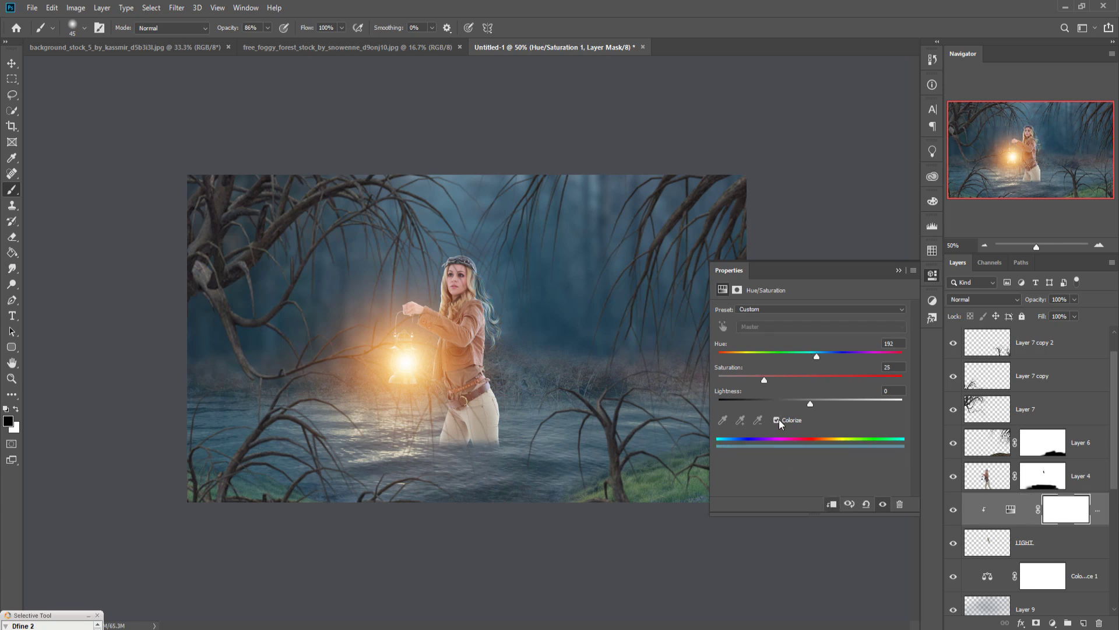
pyautogui.moveTo(816, 354); pyautogui.dragTo(733, 353)
pyautogui.moveTo(809, 404); pyautogui.dragTo(843, 404)
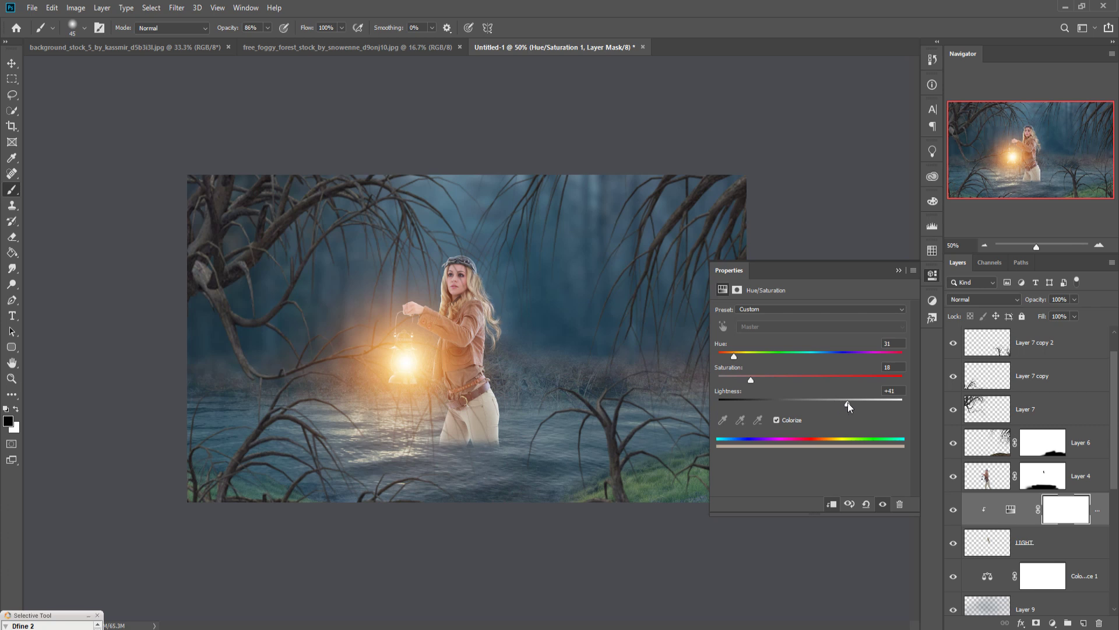
pyautogui.click(898, 271)
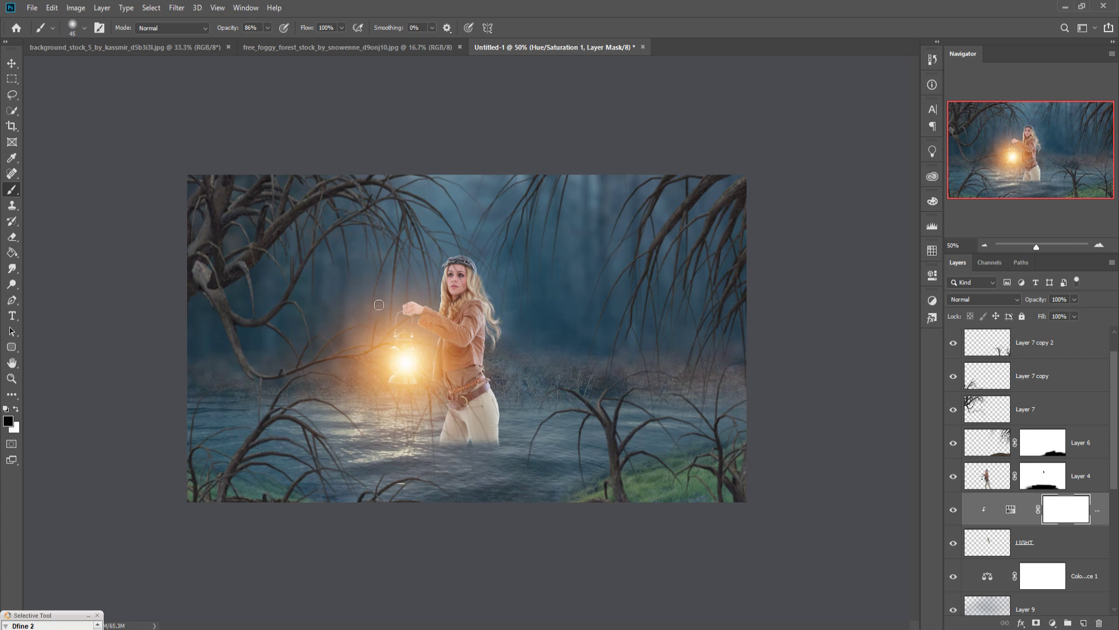
# Step: Scale the lens flare on Layer 8 down to 72.56% and recenter its glow on the lantern
pyautogui.click(12, 63)
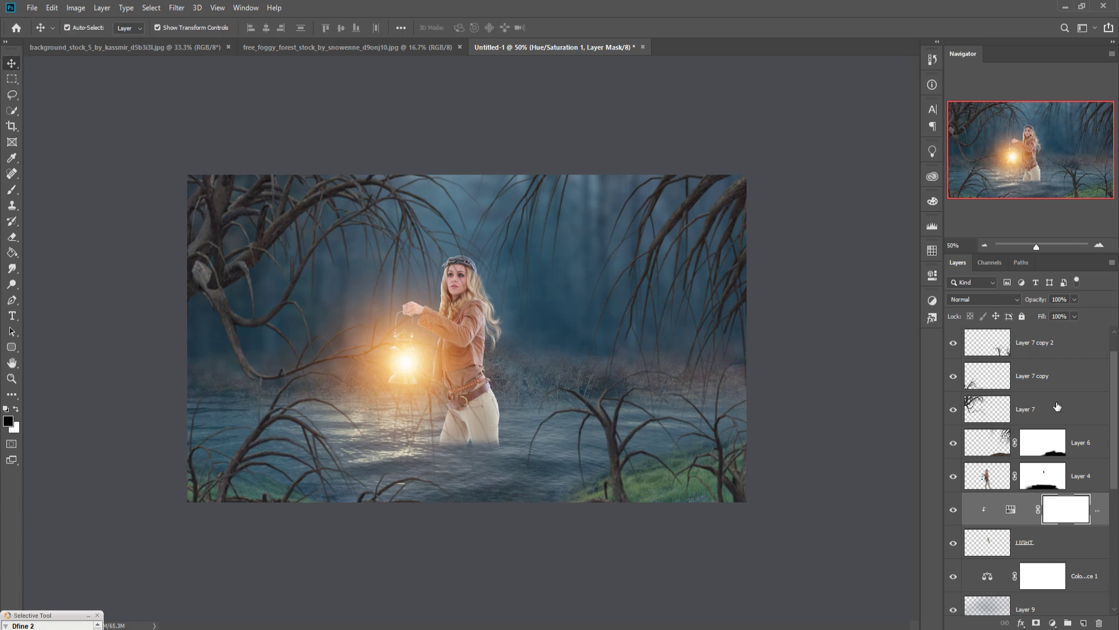
pyautogui.scroll(1, 1048, 377)
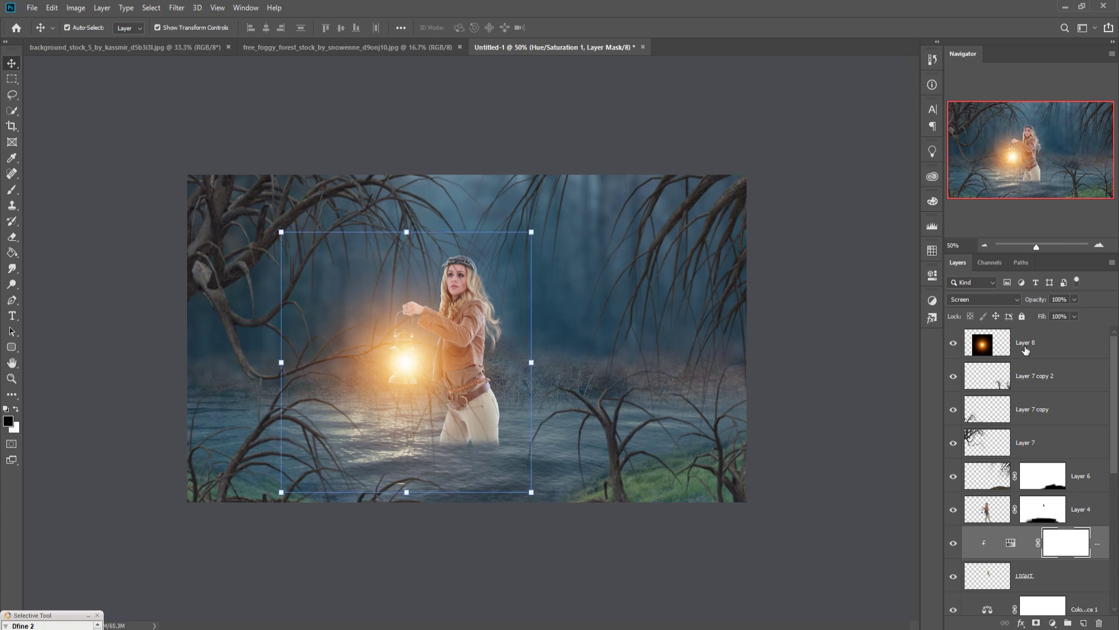
pyautogui.click(415, 246)
pyautogui.moveTo(413, 238); pyautogui.dragTo(409, 304)
pyautogui.moveTo(418, 402); pyautogui.dragTo(410, 367)
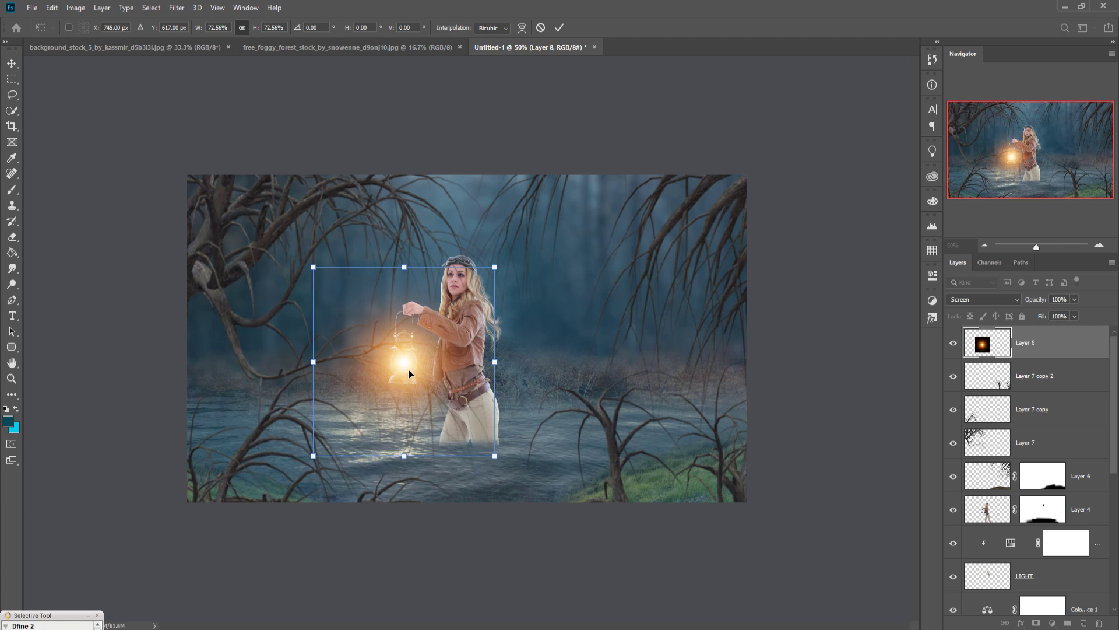
pyautogui.click(558, 29)
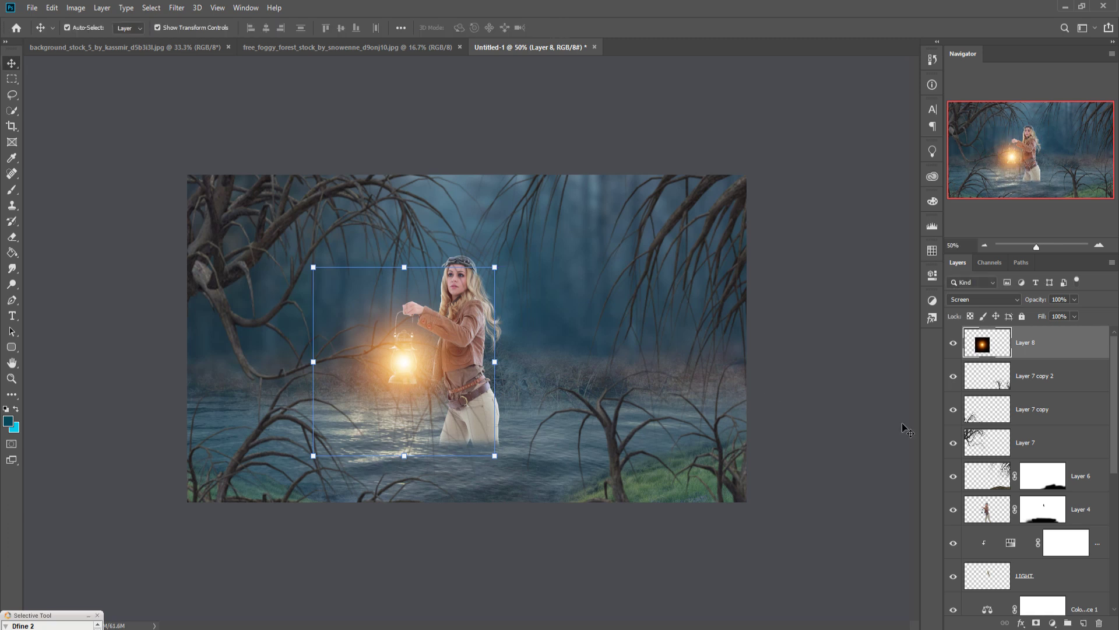
# Step: Create a new layer directly above Layer 9 and set the Brush's foreground color to near-white
pyautogui.scroll(-3, 1074, 471)
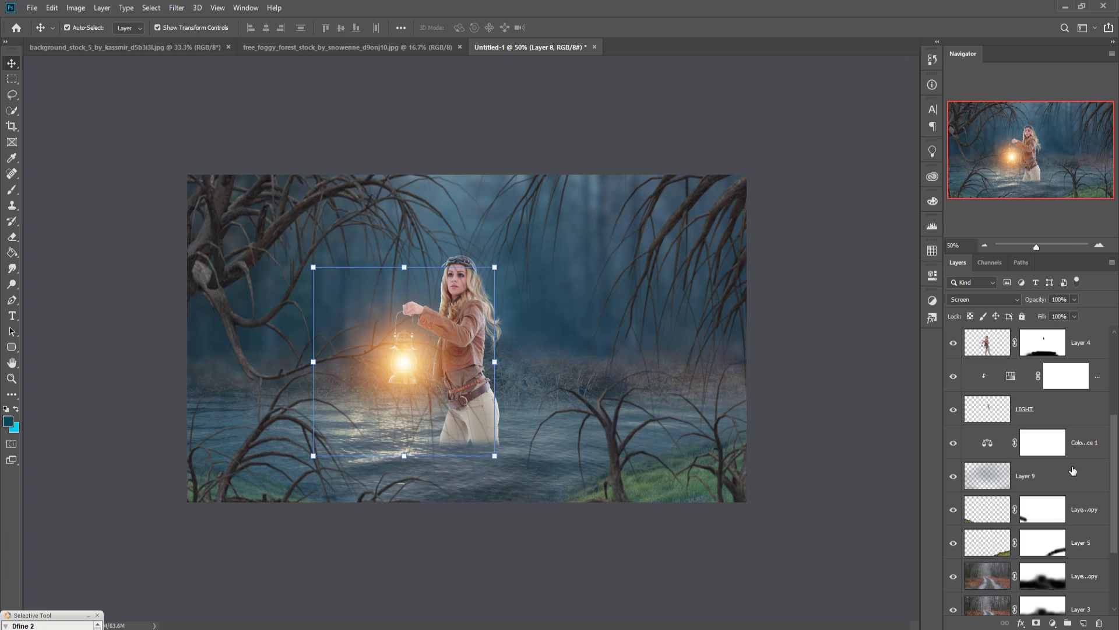
pyautogui.click(1073, 480)
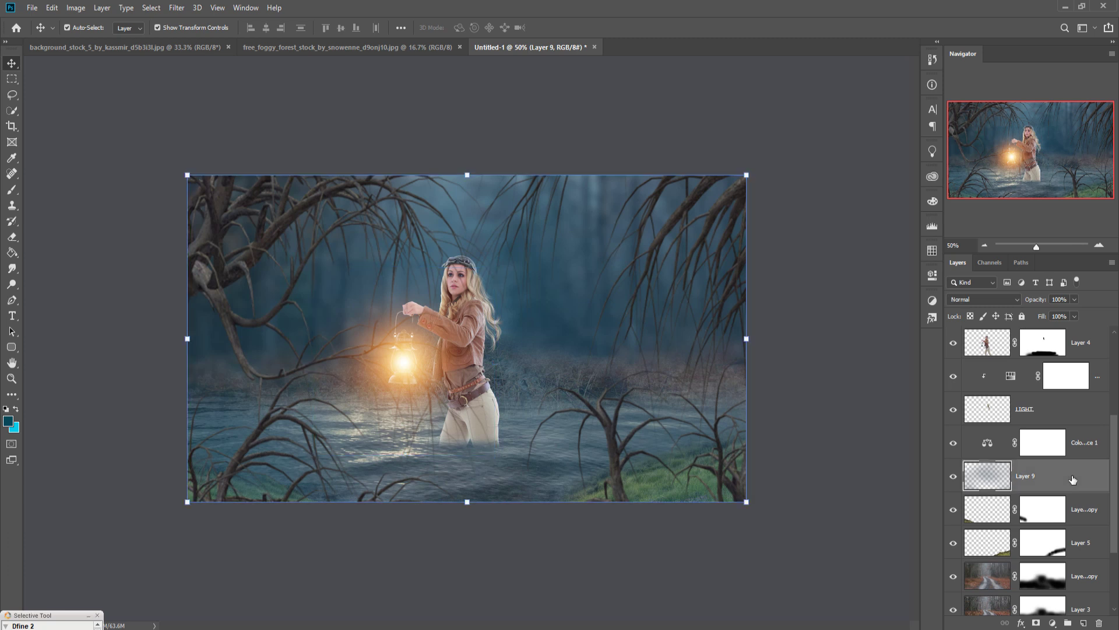
pyautogui.click(1083, 623)
pyautogui.click(11, 195)
pyautogui.click(16, 410)
pyautogui.click(8, 422)
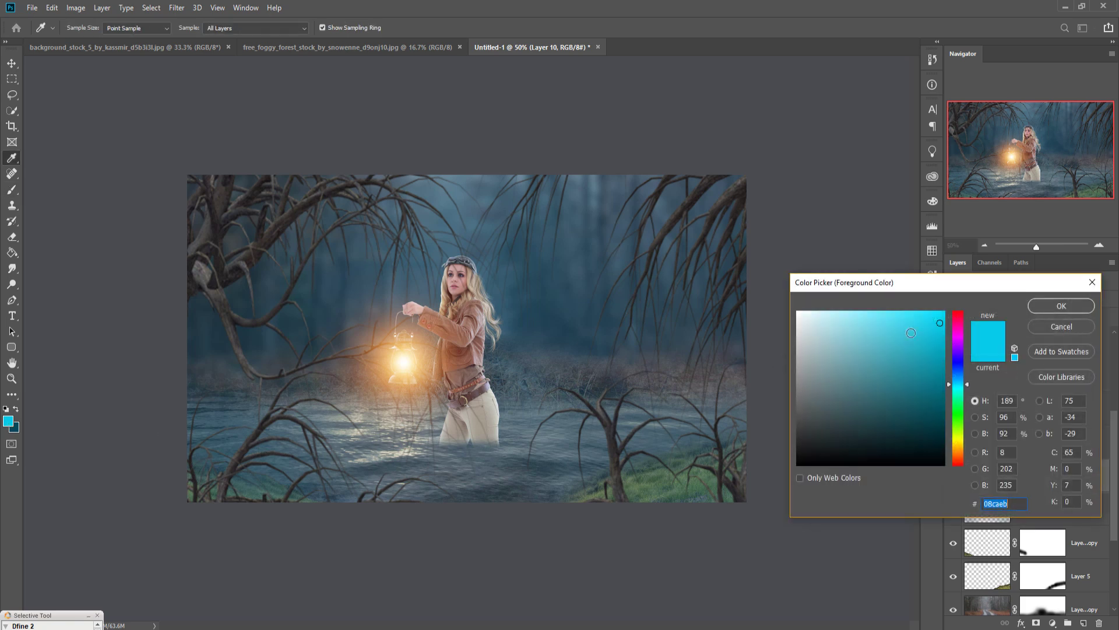
pyautogui.click(804, 318)
pyautogui.click(1058, 305)
# Step: Paint a soft near-white glow behind the woman with a 1000 px brush at 86% opacity and set the new layer's blend mode to Overlay
pyautogui.press(']')
pyautogui.press(']')
pyautogui.press(']')
pyautogui.press(']')
pyautogui.press(']')
pyautogui.press(']')
pyautogui.press(']')
pyautogui.press(']')
pyautogui.press(']')
pyautogui.press(']')
pyautogui.press(']')
pyautogui.press(']')
pyautogui.press(']')
pyautogui.press(']')
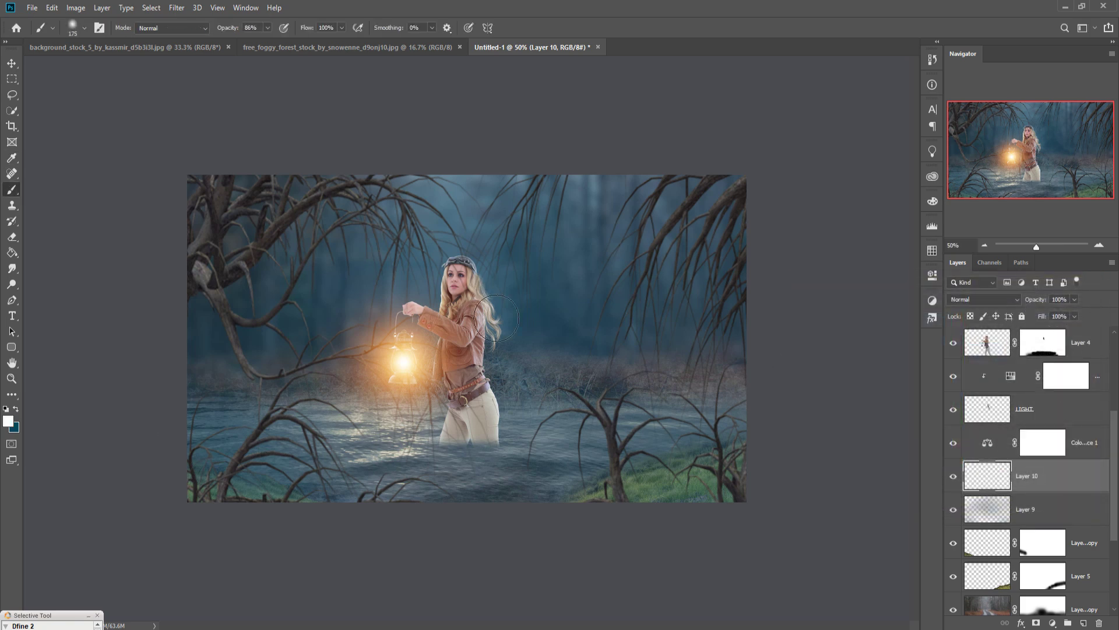
pyautogui.press(']')
pyautogui.press(']')
pyautogui.press(']')
pyautogui.click(454, 324)
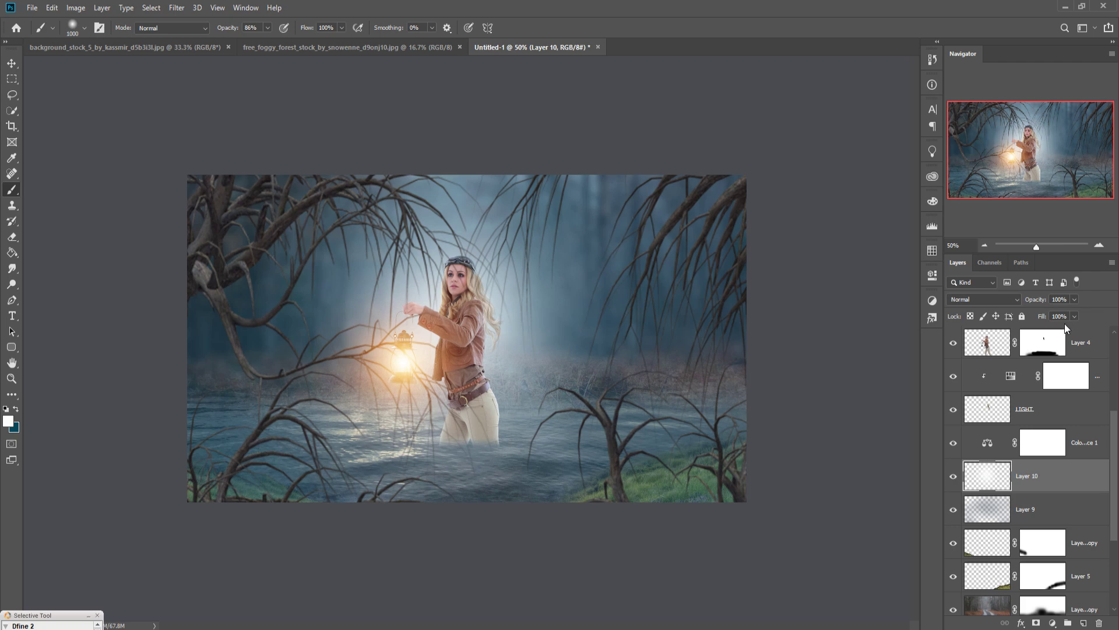
pyautogui.click(1019, 300)
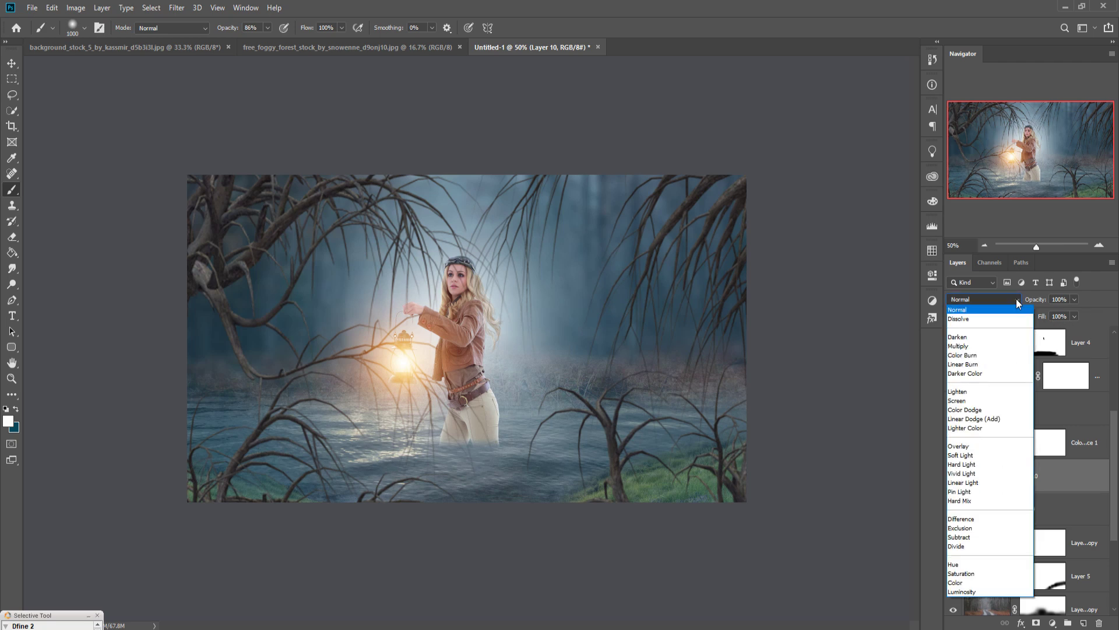
pyautogui.click(966, 447)
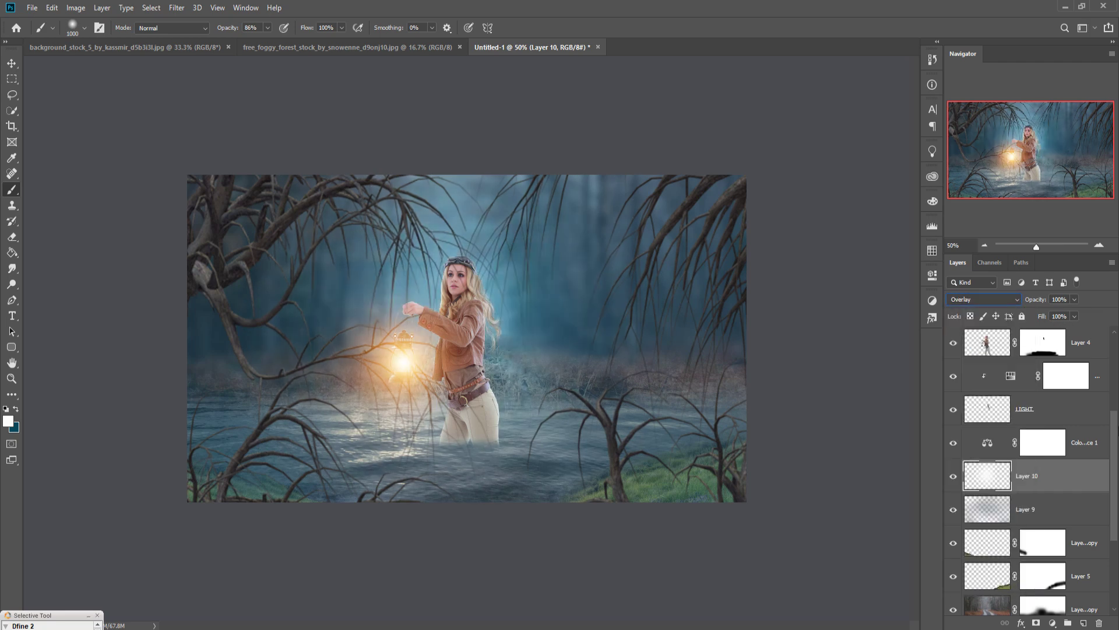
# Step: Create a new layer directly above the masked forest path copy, beneath Layer 5
pyautogui.click(12, 62)
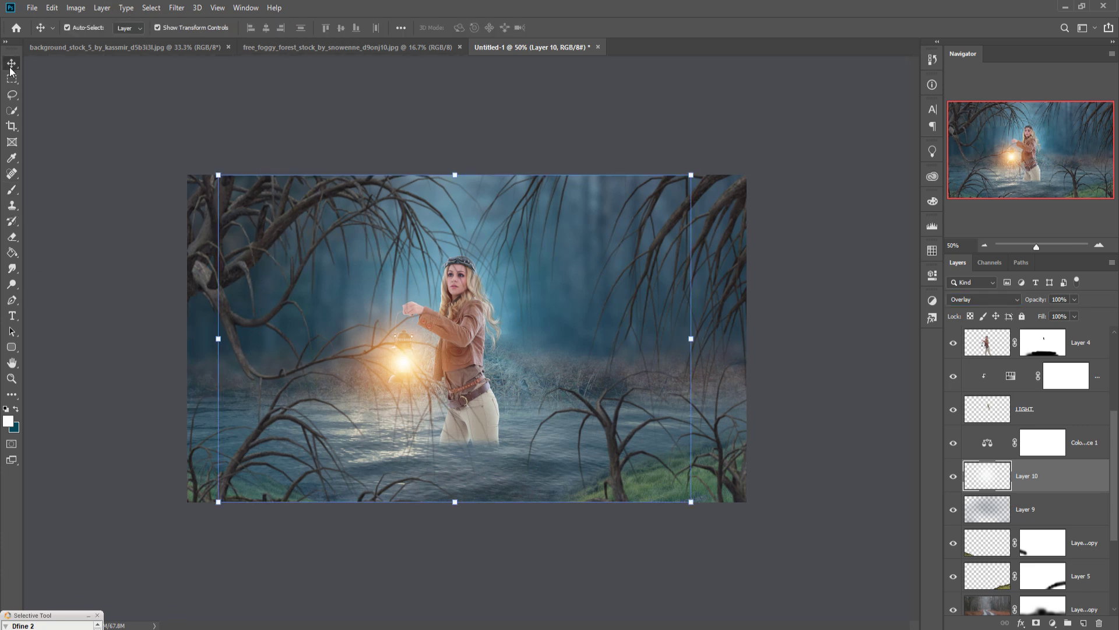
pyautogui.scroll(-2, 1064, 488)
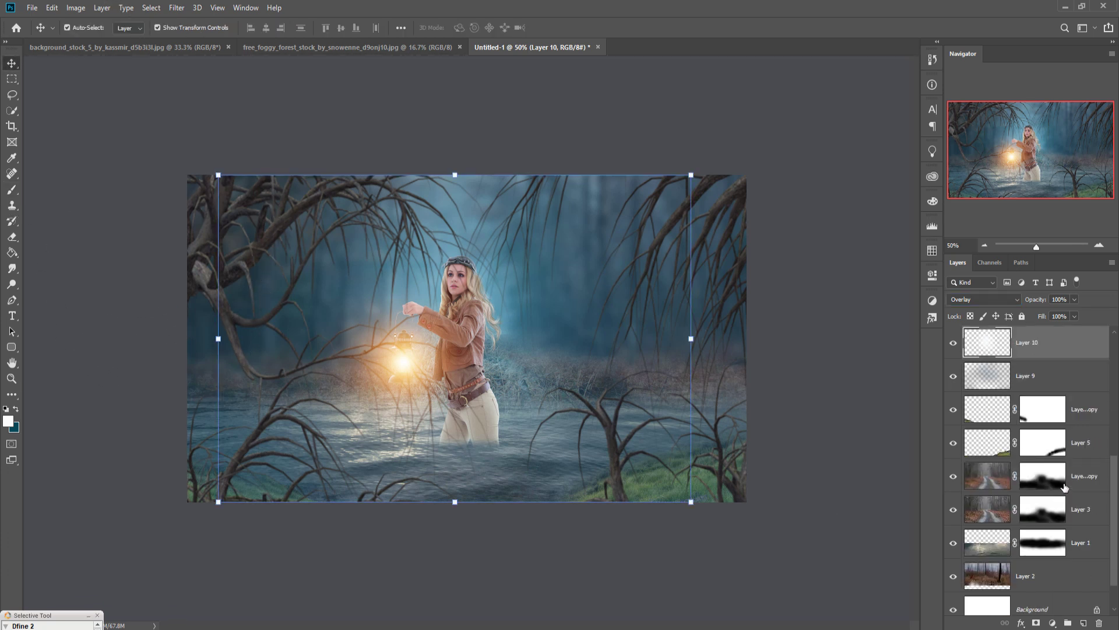
pyautogui.scroll(-3, 1065, 488)
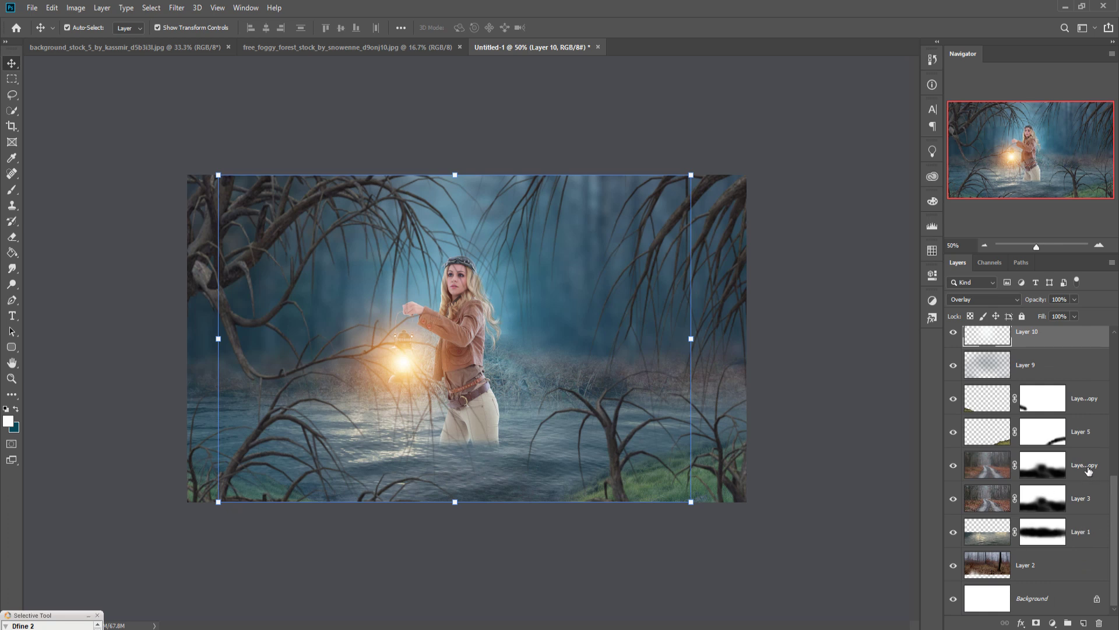
pyautogui.click(1088, 473)
pyautogui.click(1096, 623)
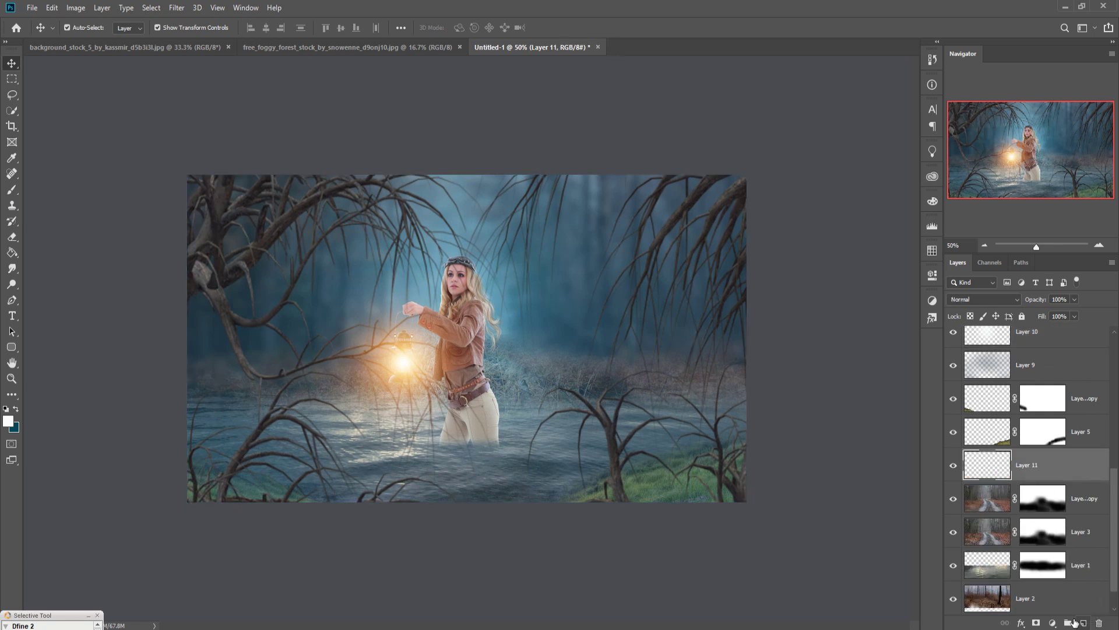
# Step: Set the Brush's foreground color to a fully saturated golden yellow
pyautogui.click(12, 190)
pyautogui.click(16, 409)
pyautogui.click(8, 420)
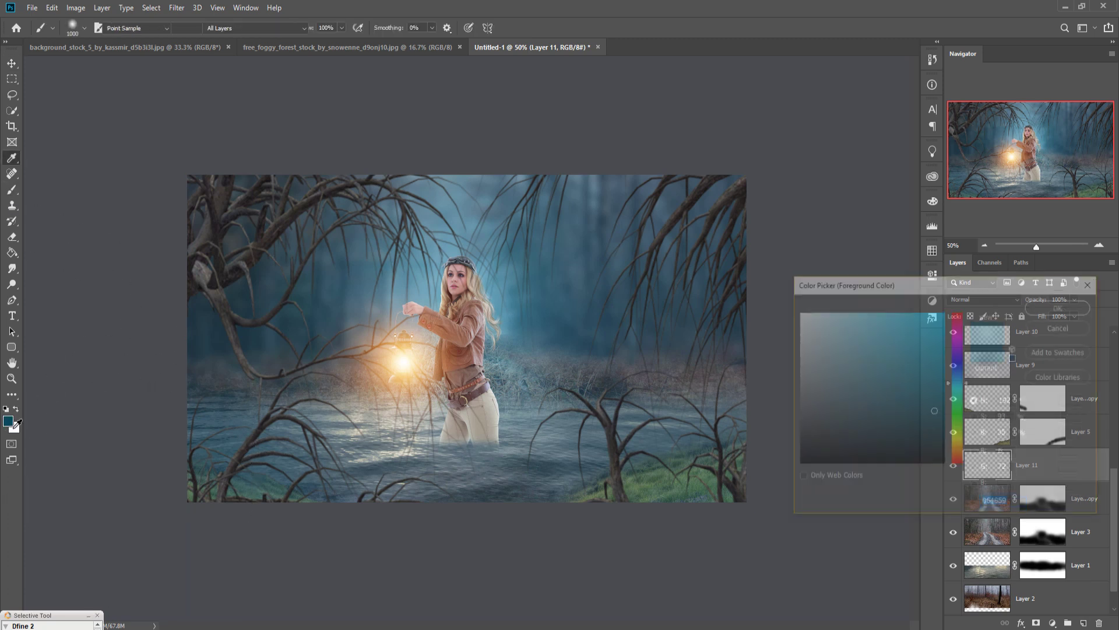
pyautogui.click(408, 373)
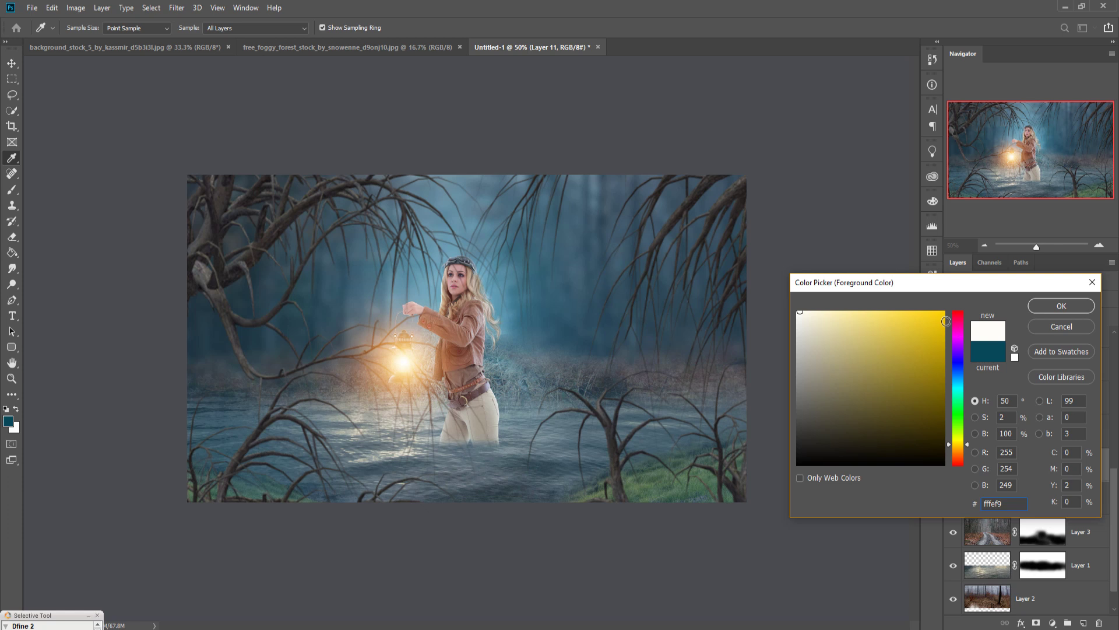
pyautogui.click(967, 447)
pyautogui.moveTo(967, 447); pyautogui.dragTo(974, 449)
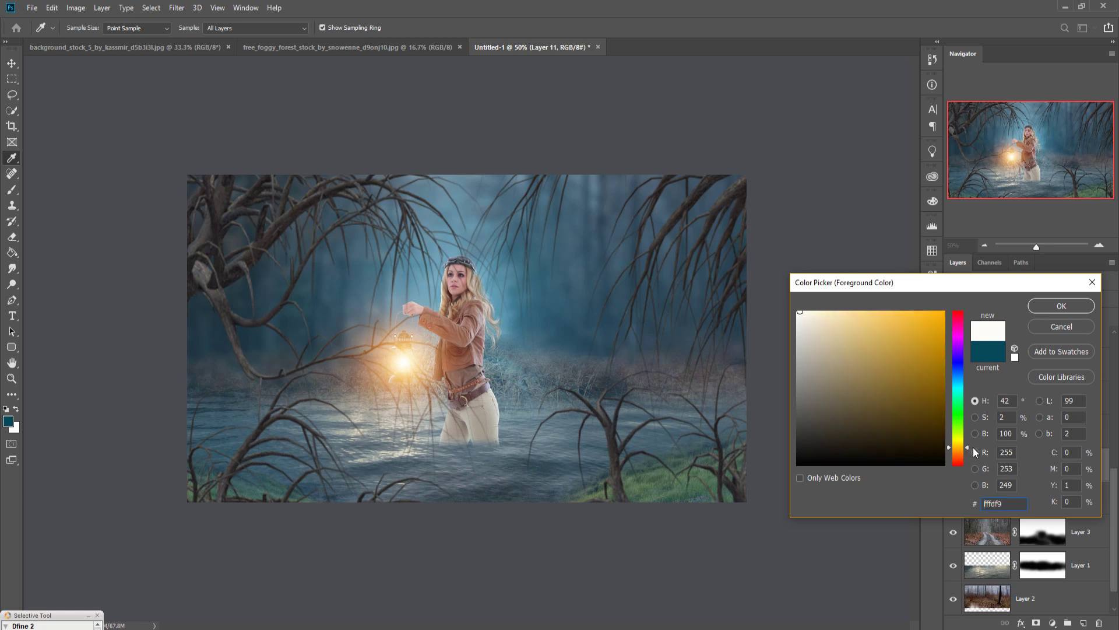
pyautogui.click(974, 446)
pyautogui.click(946, 319)
pyautogui.click(1060, 305)
pyautogui.press('b')
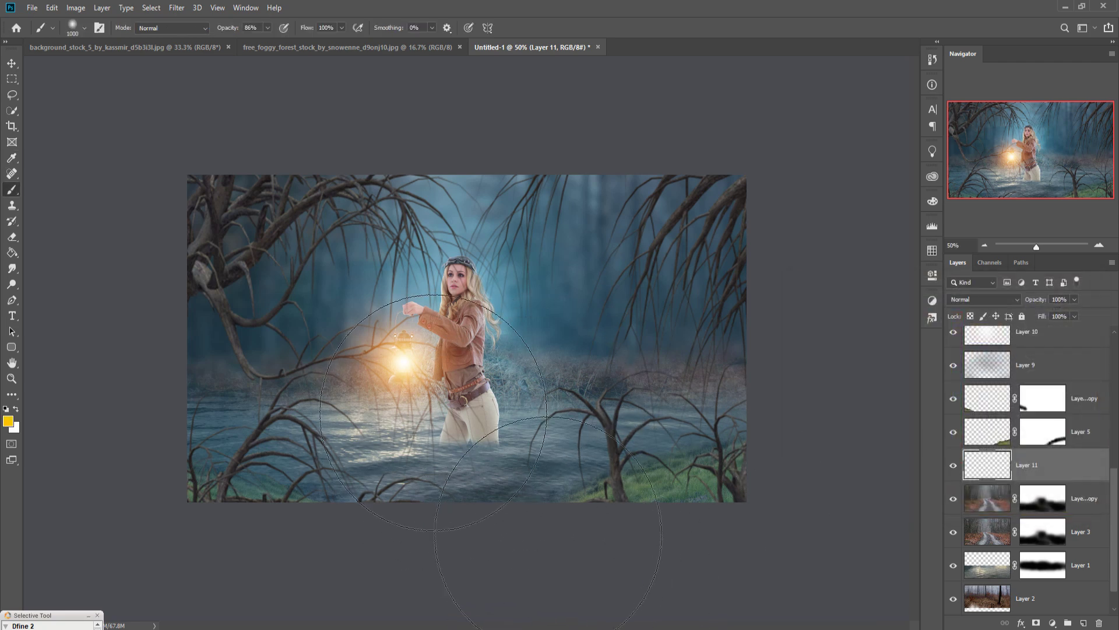
# Step: Paint a soft yellow glow on the water around the woman with a 1000 px brush and set Layer 11's blend mode to Overlay
pyautogui.click(434, 426)
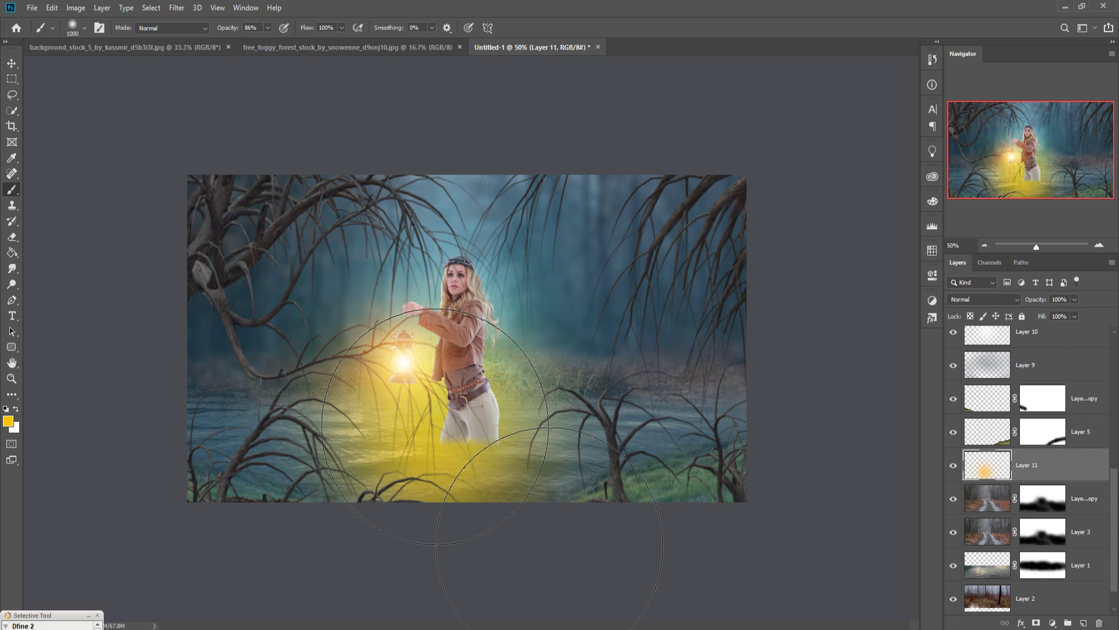
pyautogui.click(1020, 303)
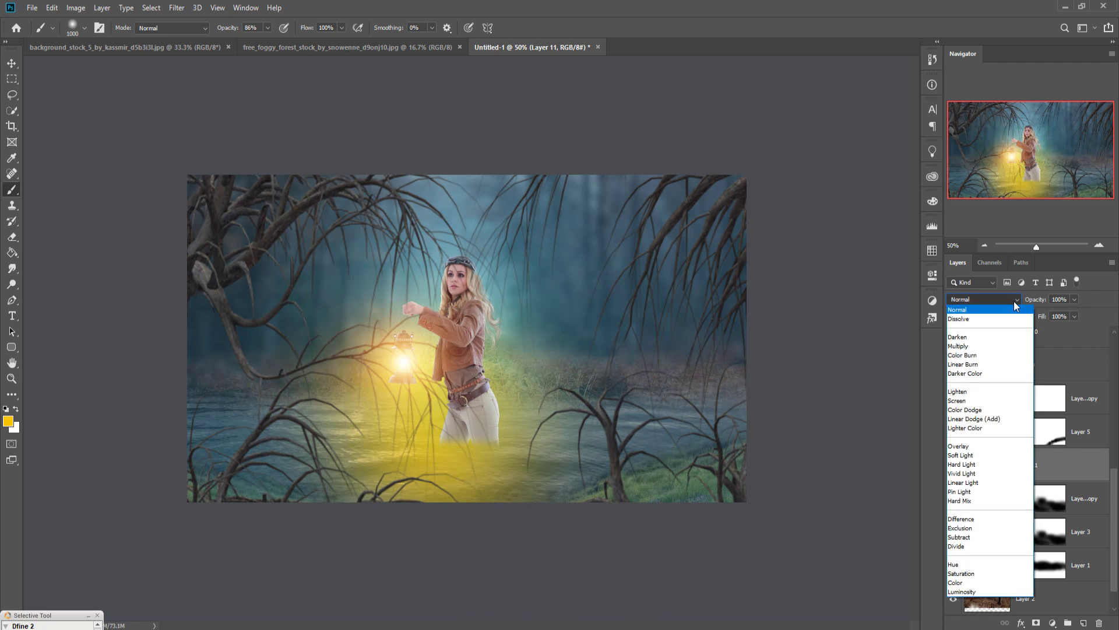
pyautogui.click(974, 450)
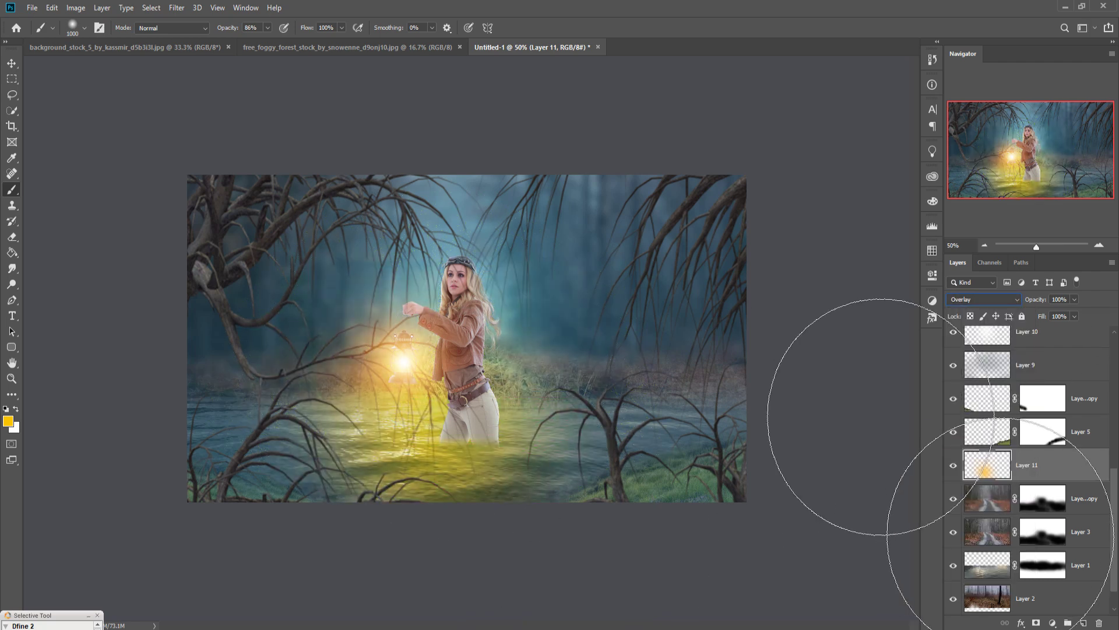
# Step: Transform the yellow glow on Layer 11 to 209.66% width and 63.80% height, positioned over the lower part of the lake
pyautogui.click(12, 63)
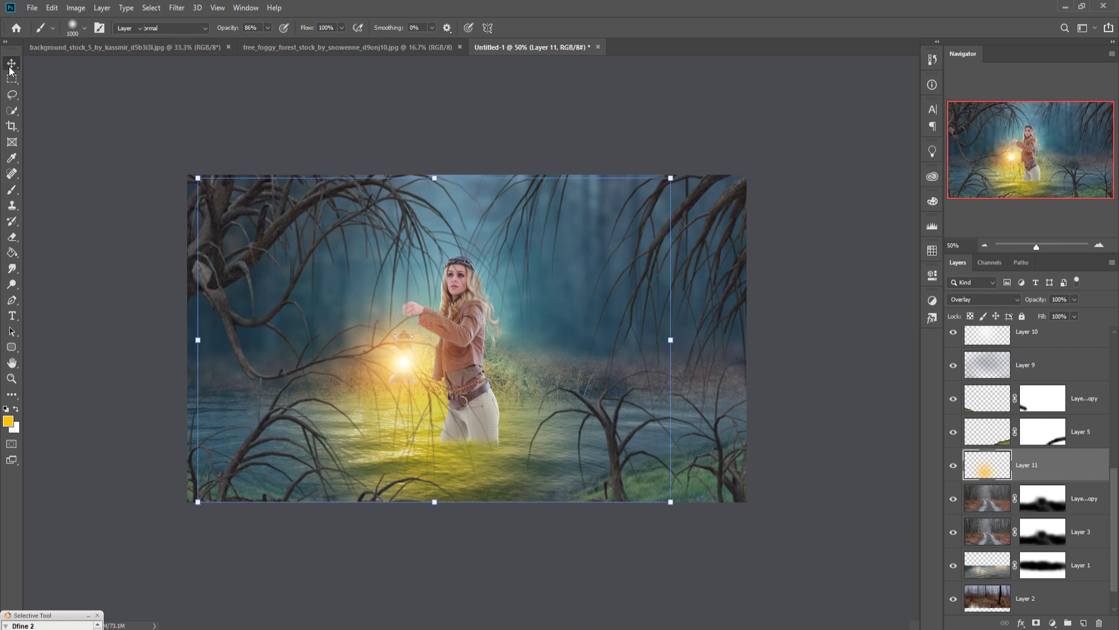
pyautogui.moveTo(679, 353); pyautogui.dragTo(886, 350)
pyautogui.moveTo(546, 115); pyautogui.dragTo(555, 351)
pyautogui.moveTo(552, 471); pyautogui.dragTo(446, 423)
pyautogui.moveTo(776, 417); pyautogui.dragTo(992, 373)
pyautogui.moveTo(91, 418); pyautogui.dragTo(2, 418)
pyautogui.moveTo(506, 529); pyautogui.dragTo(497, 502)
pyautogui.moveTo(497, 457); pyautogui.dragTo(431, 457)
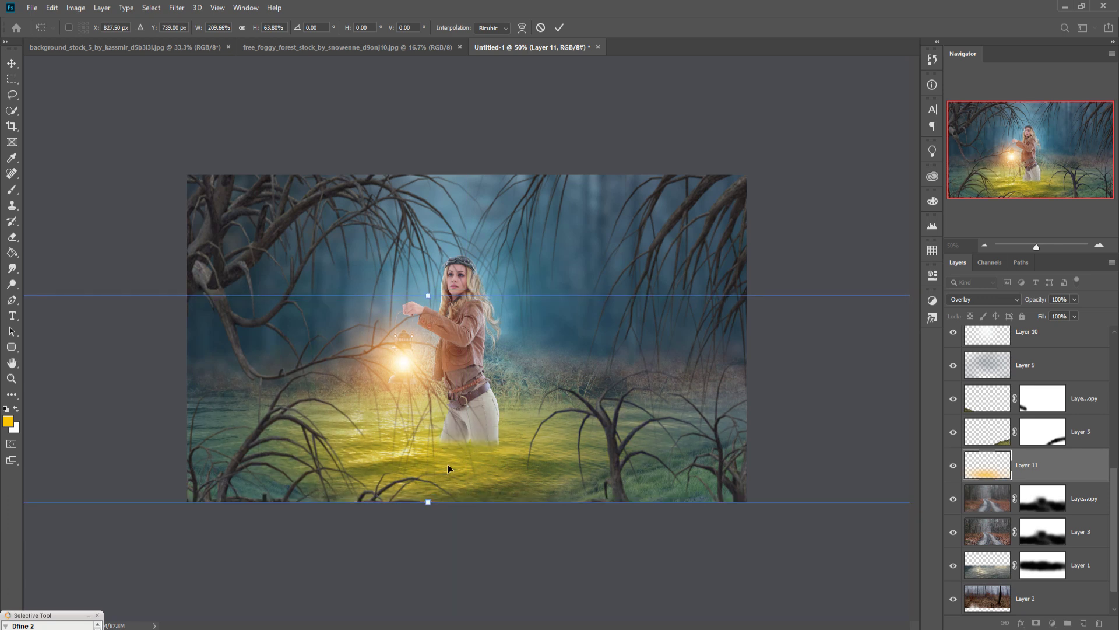
pyautogui.click(558, 29)
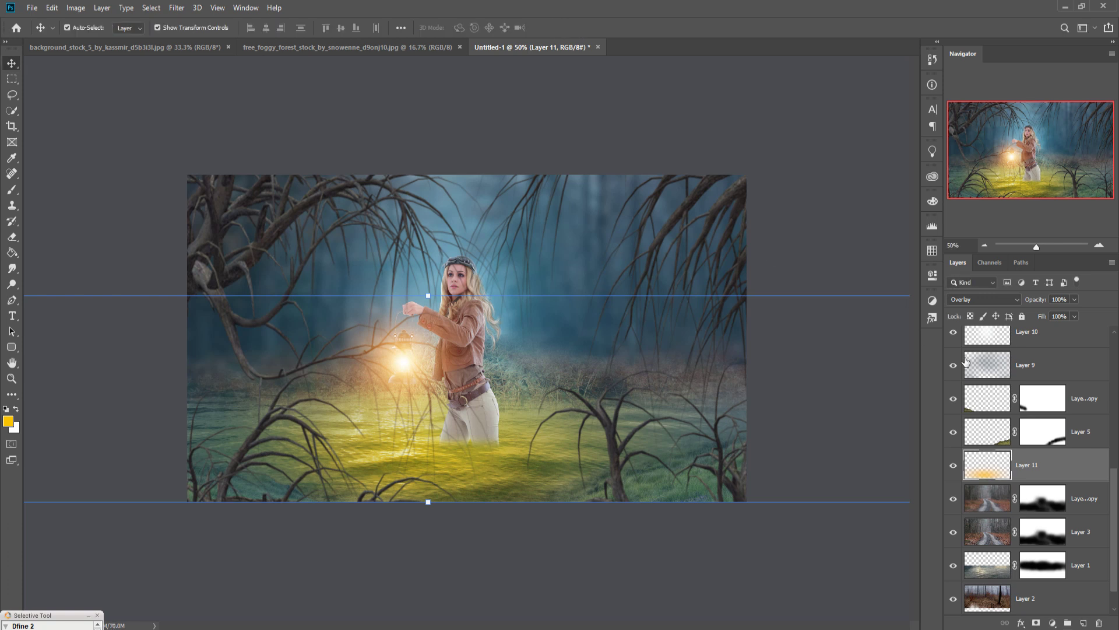
# Step: Add a Hue/Saturation adjustment clipped to Layer 11 and colorize it with Hue 24 and Saturation 77
pyautogui.click(1053, 622)
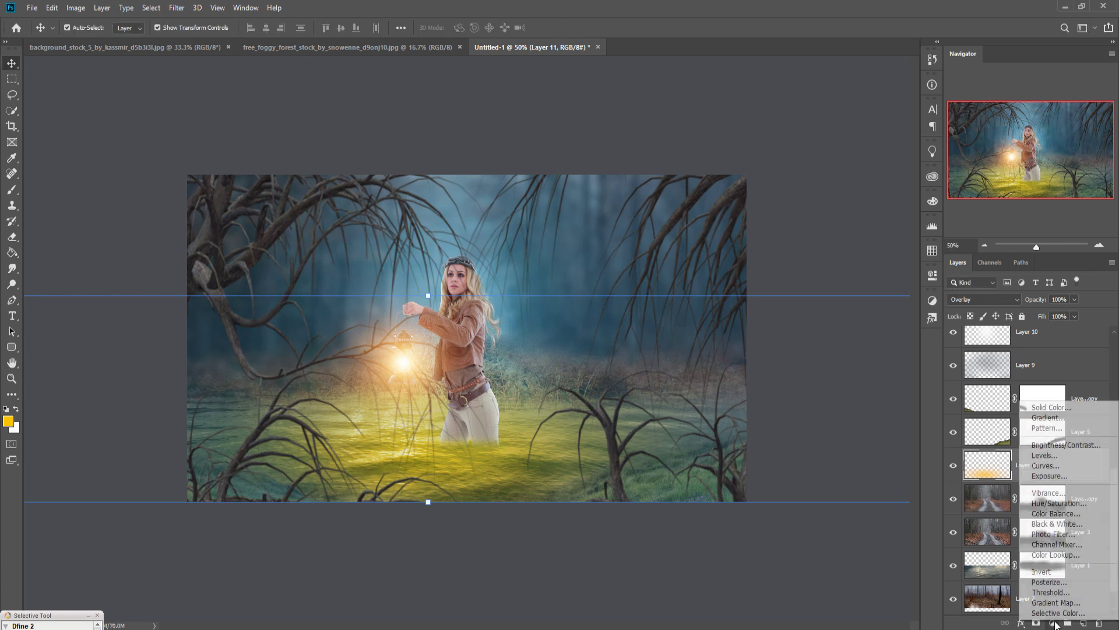
pyautogui.click(1065, 503)
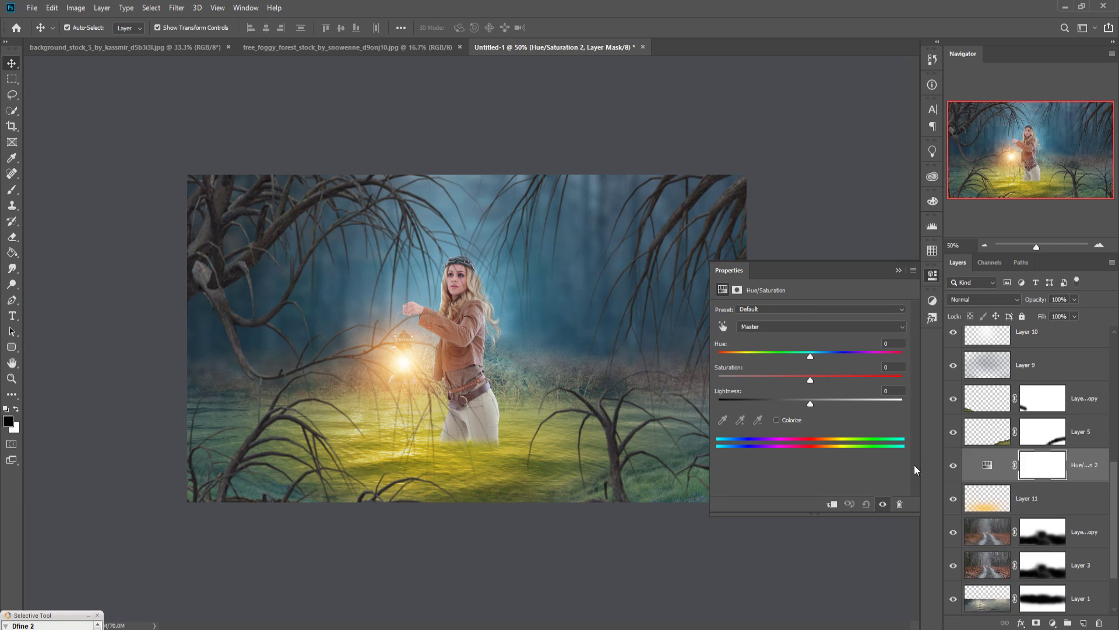
pyautogui.click(832, 503)
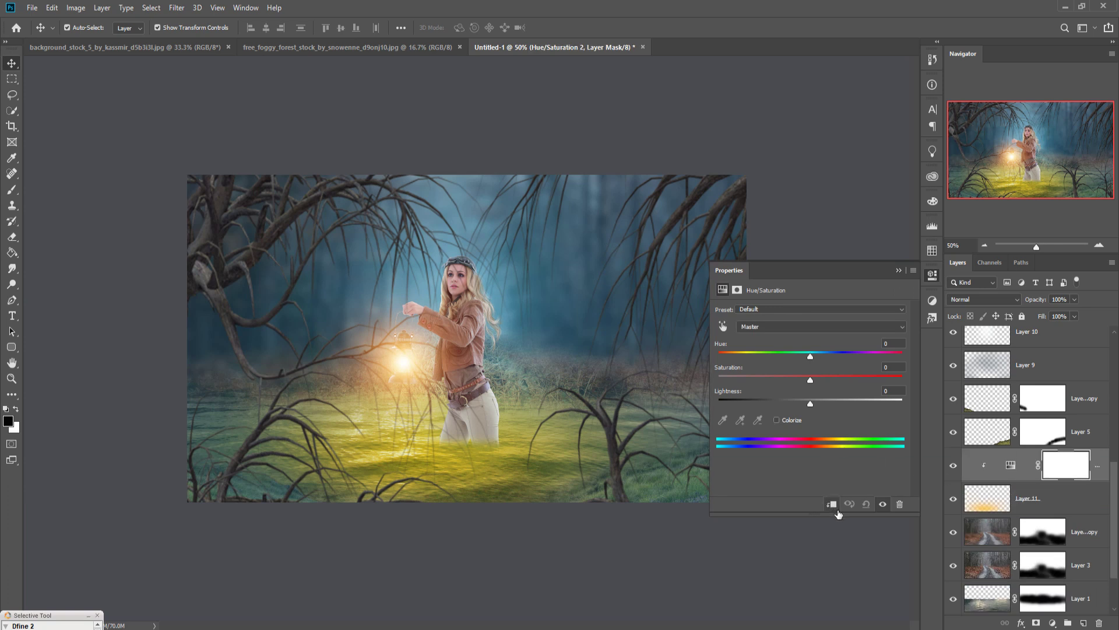
pyautogui.click(777, 419)
pyautogui.moveTo(764, 381); pyautogui.dragTo(824, 379)
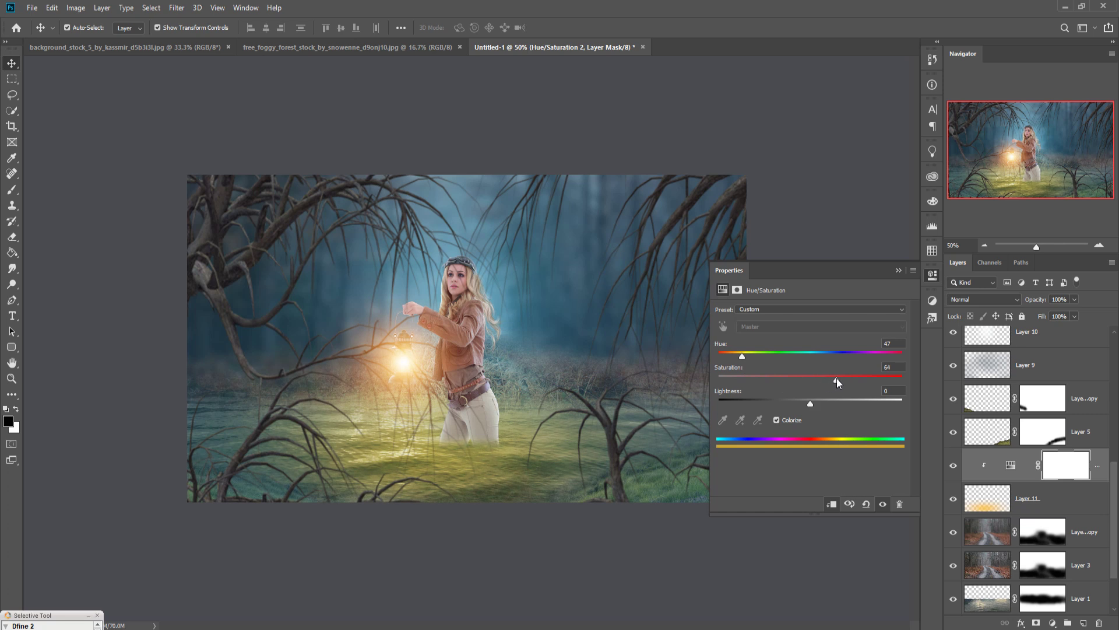
pyautogui.moveTo(744, 355); pyautogui.dragTo(734, 356)
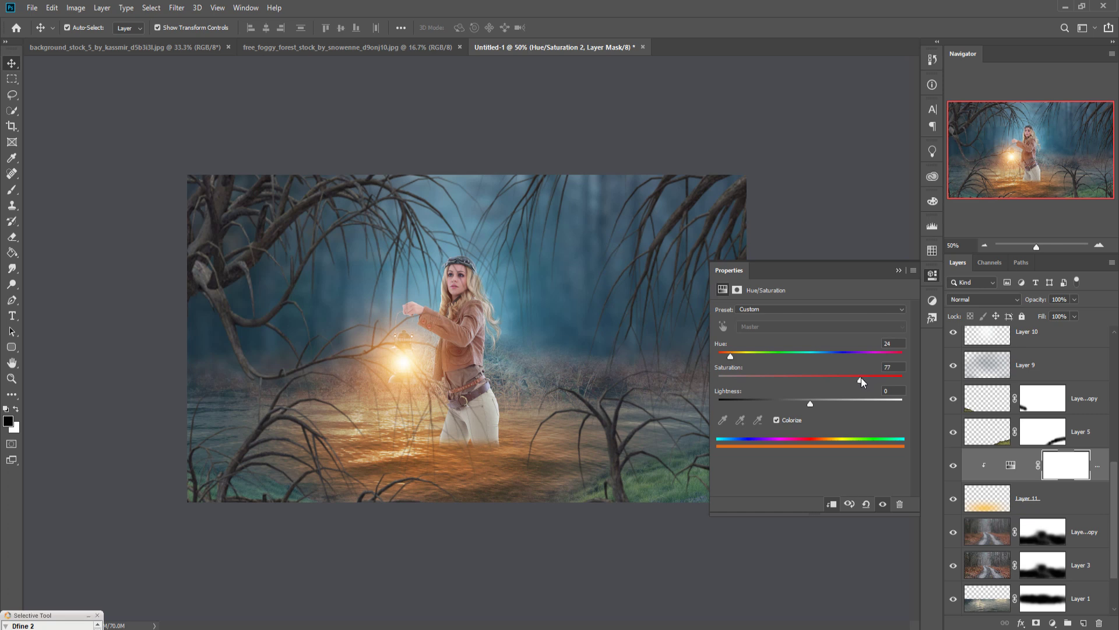
pyautogui.click(897, 270)
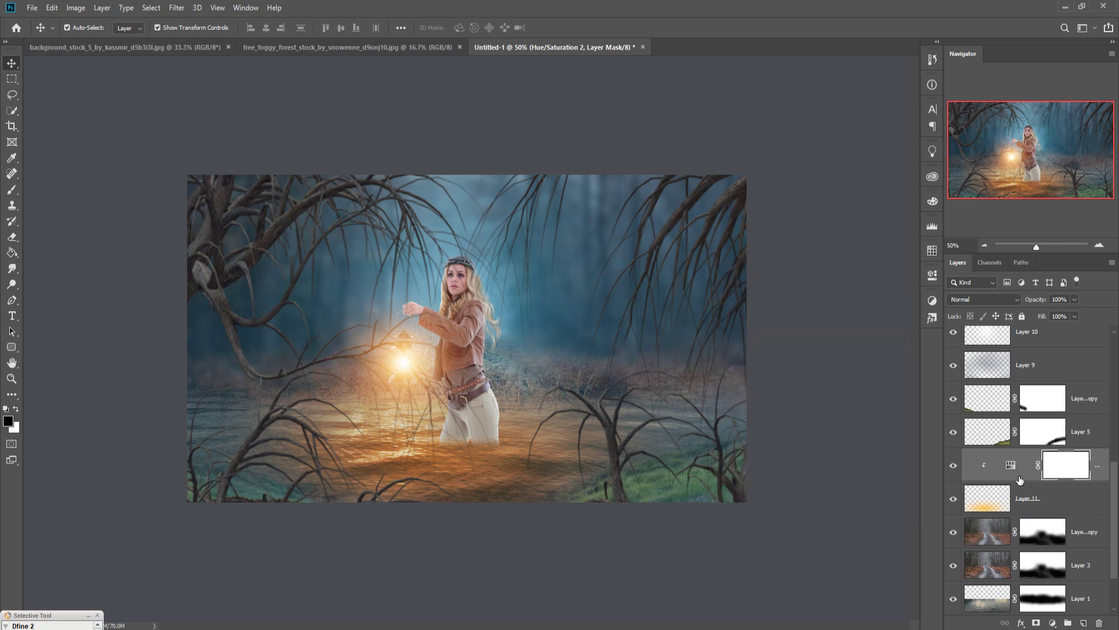
# Step: Create a new layer directly above the woman's Layer 4 and clip it to her
pyautogui.scroll(7, 1020, 479)
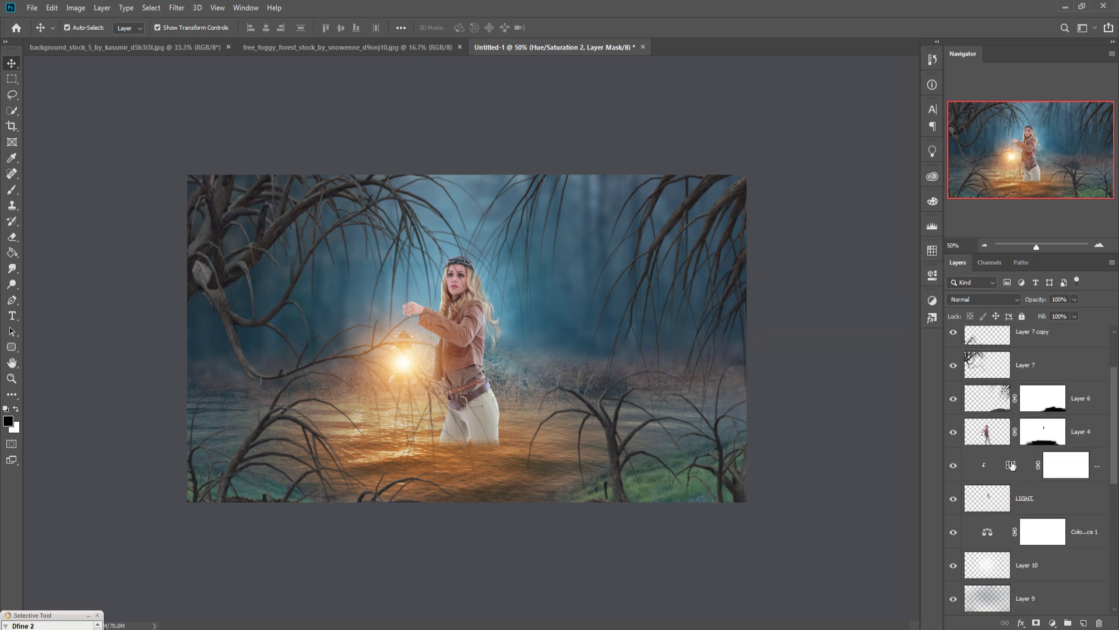
pyautogui.click(1092, 430)
pyautogui.click(1083, 623)
pyautogui.rightClick(1062, 441)
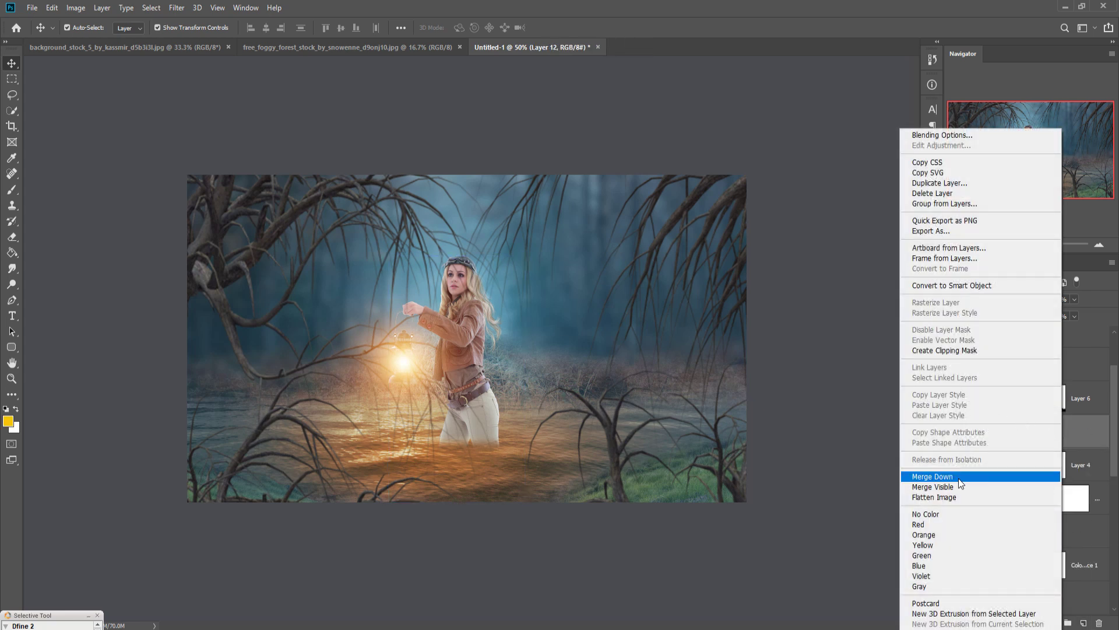
pyautogui.click(940, 350)
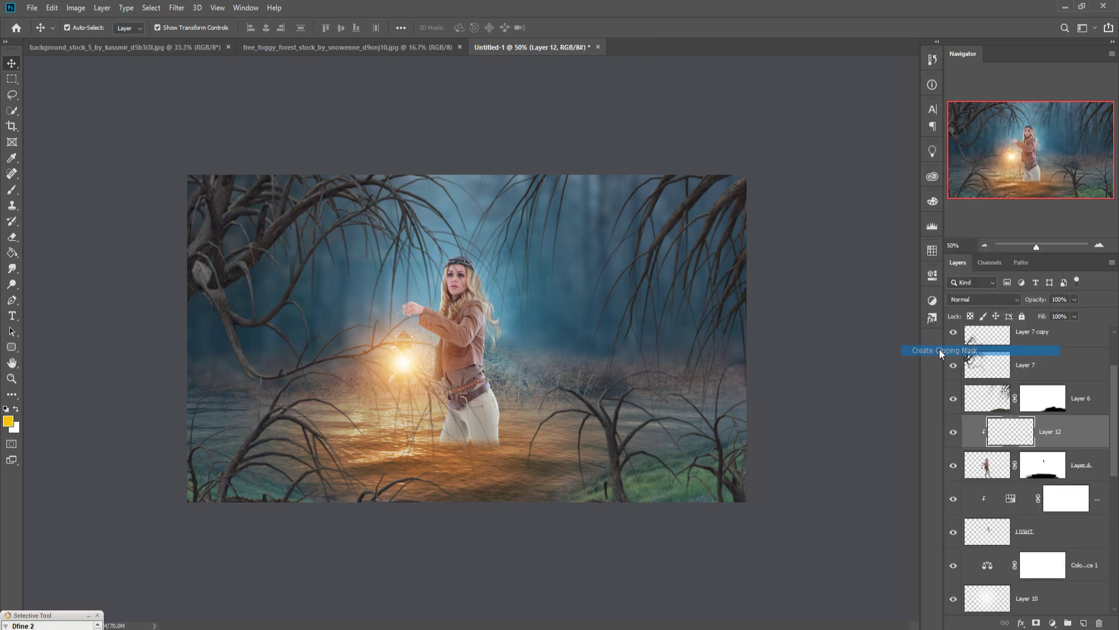
# Step: Set the Brush's foreground color to orange fba602
pyautogui.click(12, 190)
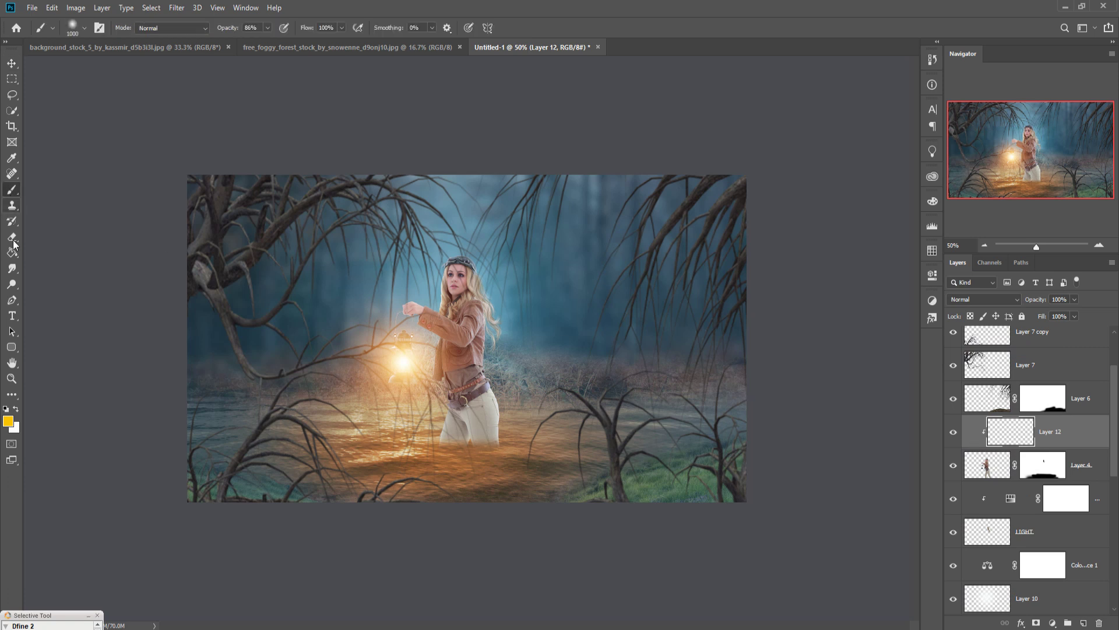
pyautogui.click(9, 420)
pyautogui.moveTo(967, 445); pyautogui.dragTo(967, 449)
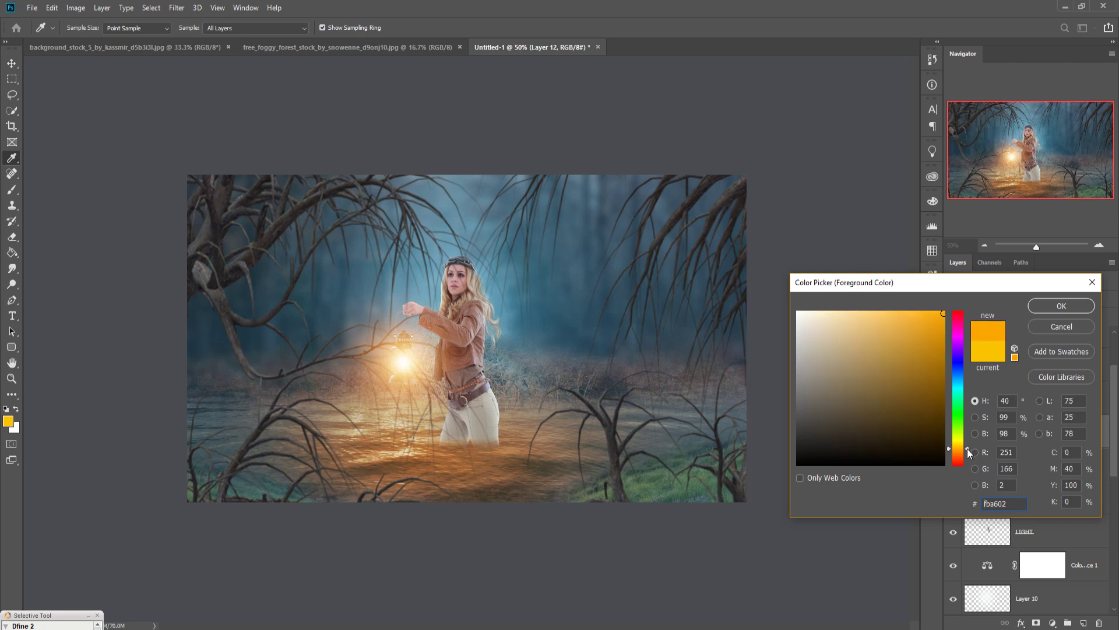
pyautogui.click(1061, 306)
pyautogui.press('b')
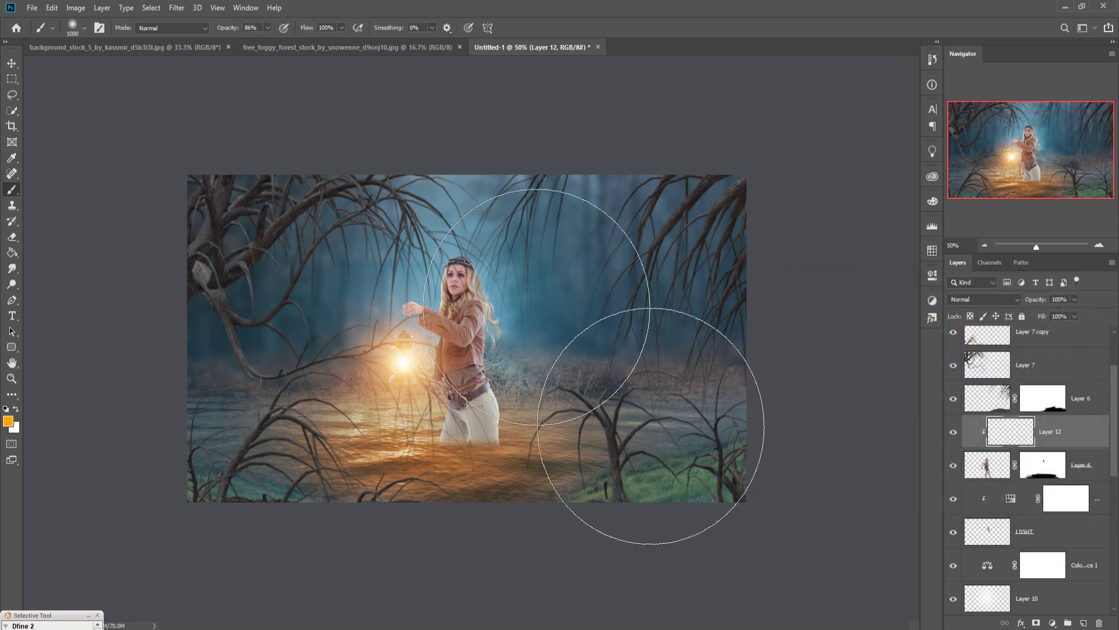
# Step: Reduce the brush size to 175 px and set Layer 12's blend mode to Overlay
pyautogui.press('[')
pyautogui.press('[')
pyautogui.press('[')
pyautogui.press('[')
pyautogui.press('[')
pyautogui.press('[')
pyautogui.press('[')
pyautogui.press('[')
pyautogui.press('[')
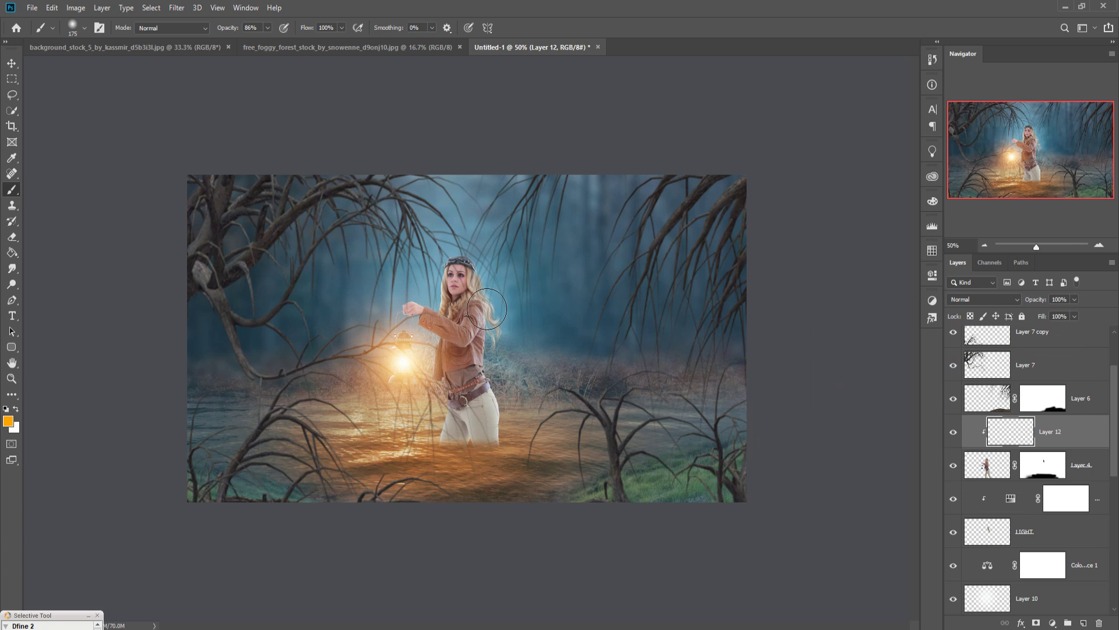
pyautogui.click(992, 298)
pyautogui.click(974, 447)
# Step: Paint orange lantern light over the woman's sleeve, face, jacket and trousers, reducing the brush to 100 px, and lower Layer 12's opacity to 86%
pyautogui.moveTo(448, 318)
pyautogui.mouseDown()
pyautogui.moveTo(436, 310)
pyautogui.moveTo(470, 319)
pyautogui.mouseUp()
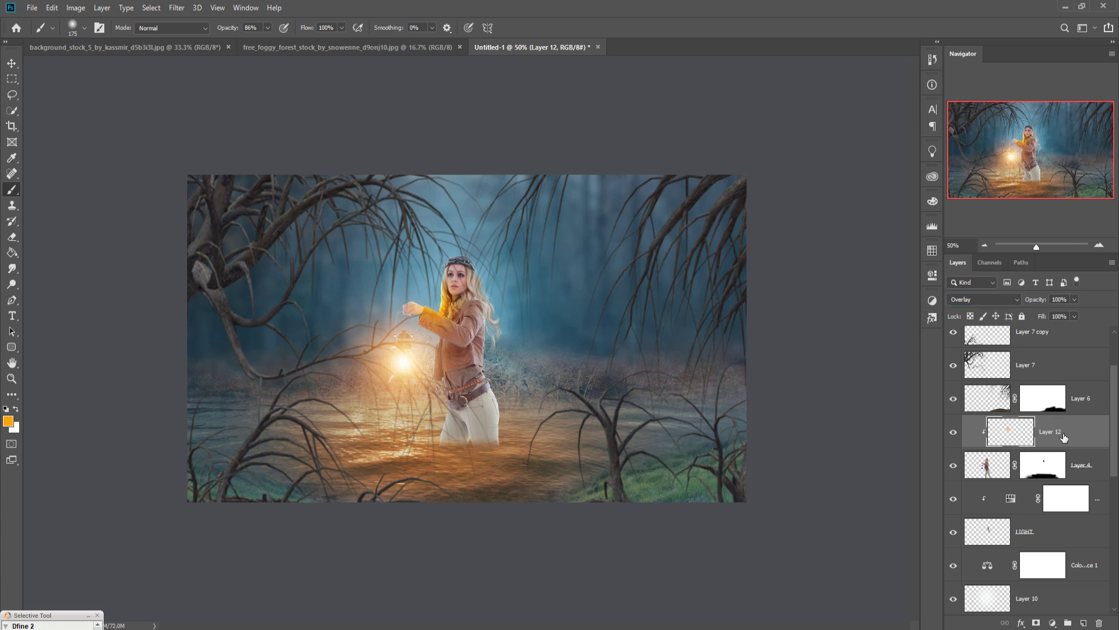
pyautogui.moveTo(461, 279); pyautogui.dragTo(475, 286)
pyautogui.moveTo(449, 385)
pyautogui.mouseDown()
pyautogui.moveTo(434, 366)
pyautogui.moveTo(454, 437)
pyautogui.moveTo(448, 460)
pyautogui.moveTo(457, 385)
pyautogui.mouseUp()
pyautogui.press('[')
pyautogui.press('[')
pyautogui.press('[')
pyautogui.moveTo(475, 324)
pyautogui.mouseDown()
pyautogui.moveTo(469, 306)
pyautogui.moveTo(474, 332)
pyautogui.moveTo(461, 331)
pyautogui.mouseUp()
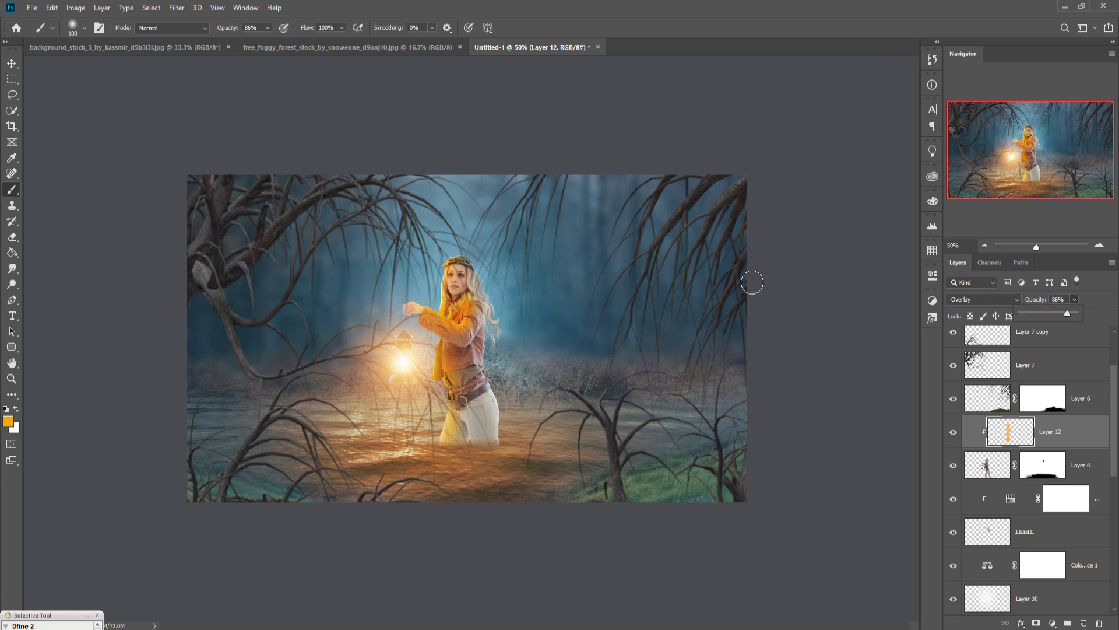
# Step: Create a new layer directly below the woman's Layer 4 and set the Brush's foreground color to near-black
pyautogui.click(12, 65)
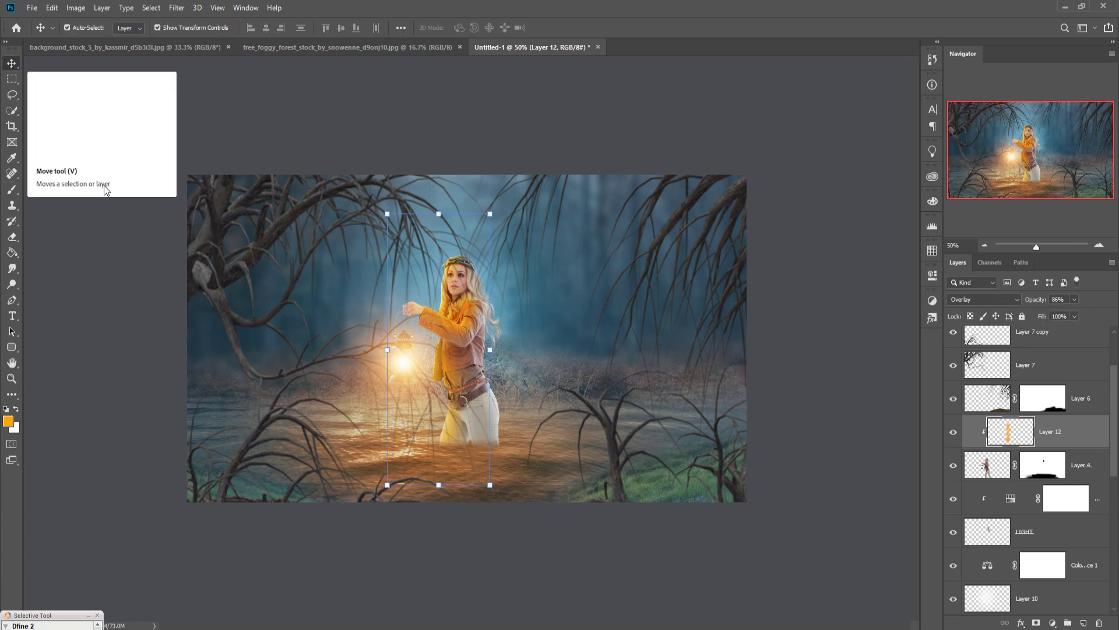
pyautogui.click(1081, 467)
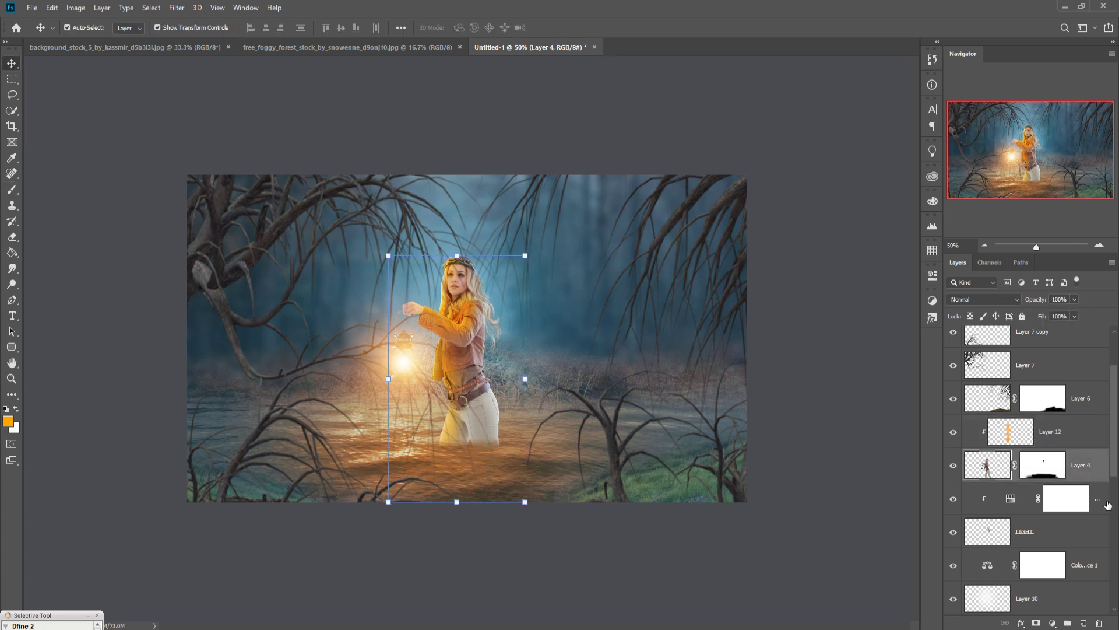
pyautogui.click(1096, 504)
pyautogui.click(1084, 622)
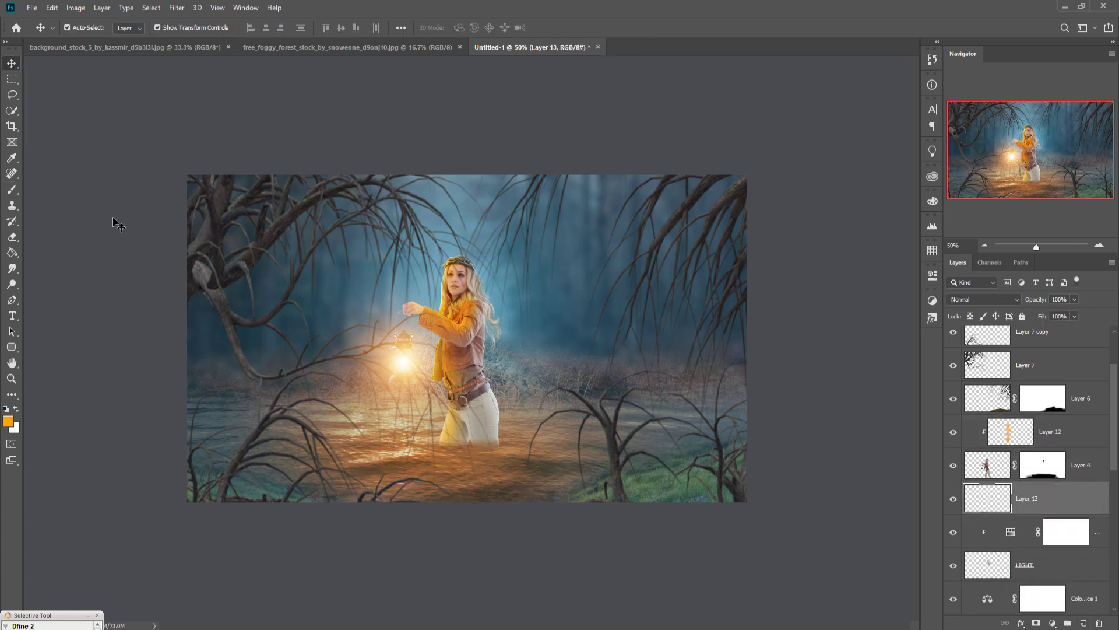
pyautogui.click(11, 190)
pyautogui.click(16, 409)
pyautogui.click(8, 420)
pyautogui.click(806, 469)
pyautogui.click(1067, 310)
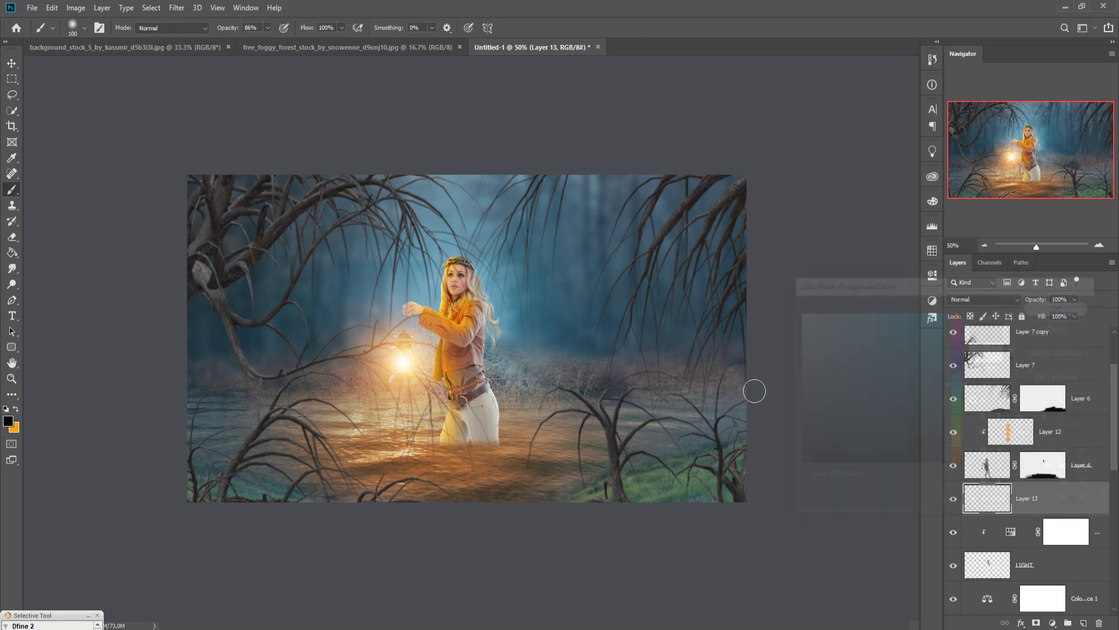
# Step: Paint a soft dark shadow behind the woman's legs at the waterline with a 200 px brush
pyautogui.press(']')
pyautogui.press(']')
pyautogui.press(']')
pyautogui.press(']')
pyautogui.press(']')
pyautogui.press(']')
pyautogui.press(']')
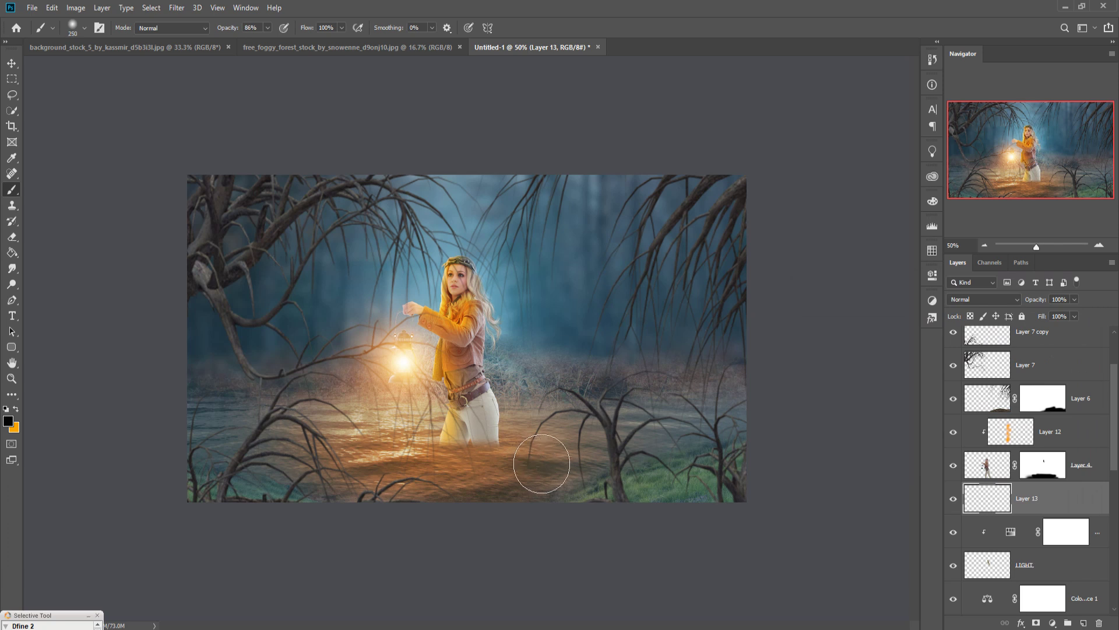
pyautogui.press('[')
pyautogui.press('[')
pyautogui.press('[')
pyautogui.click(493, 432)
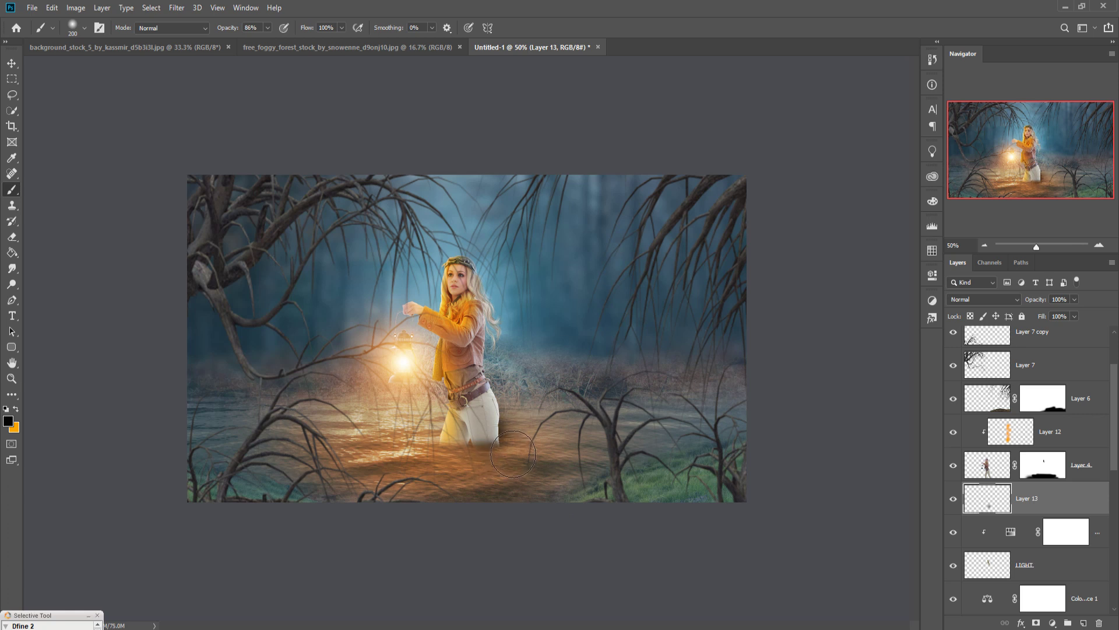
# Step: Stretch the Layer 13 shadow to about 517% width and 99% height and position it across the waterline behind the woman's legs
pyautogui.click(12, 63)
pyautogui.moveTo(495, 389); pyautogui.dragTo(487, 349)
pyautogui.moveTo(560, 422); pyautogui.dragTo(918, 389)
pyautogui.moveTo(682, 355); pyautogui.dragTo(681, 389)
pyautogui.moveTo(681, 433); pyautogui.dragTo(552, 439)
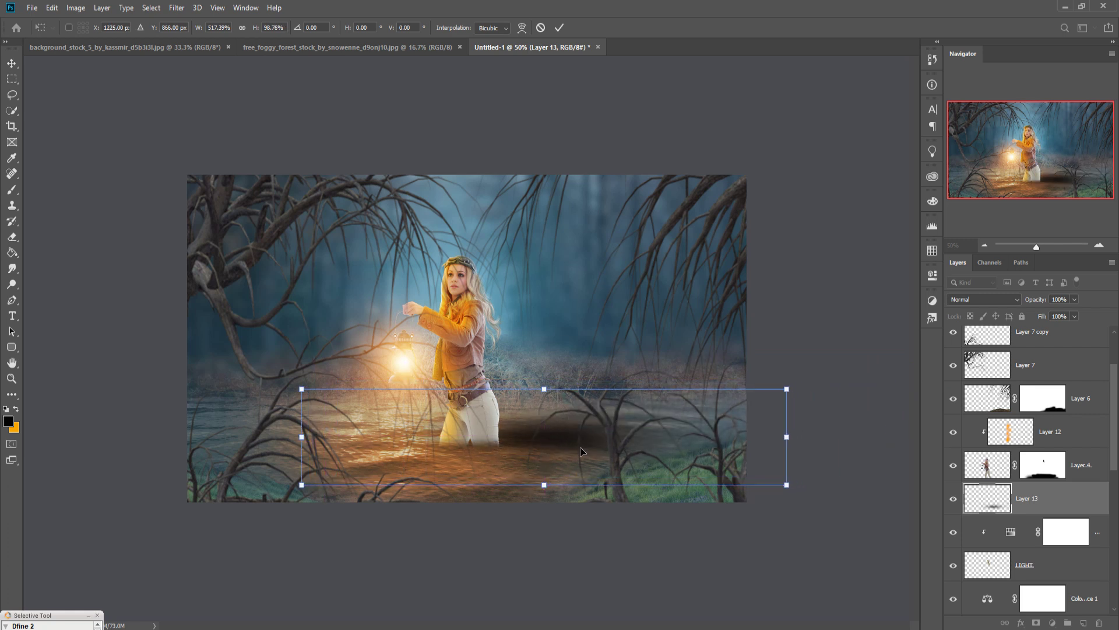
pyautogui.press('Down')
pyautogui.press('Down')
pyautogui.press('Down')
pyautogui.press('Down')
# Step: Lower the Layer 13 shadow's opacity to 67% and finish its transformation
pyautogui.click(1074, 315)
pyautogui.moveTo(1074, 313); pyautogui.dragTo(1054, 314)
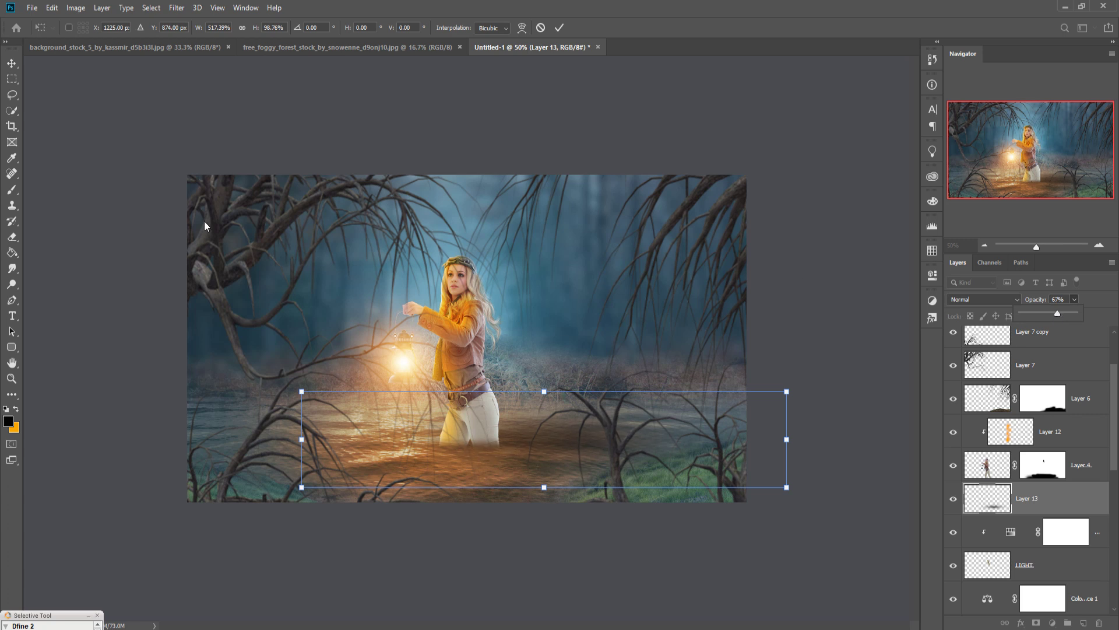
pyautogui.click(16, 64)
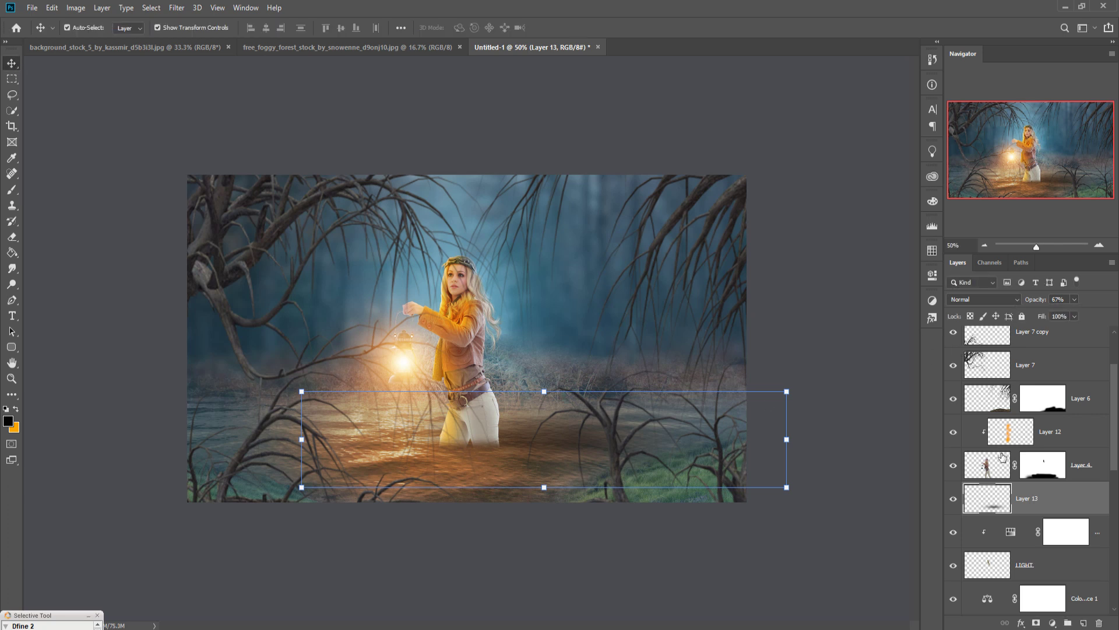
# Step: Add a Color Balance adjustment above Layer 8, shifting the midtones toward blue and very slightly toward red
pyautogui.scroll(2, 1037, 424)
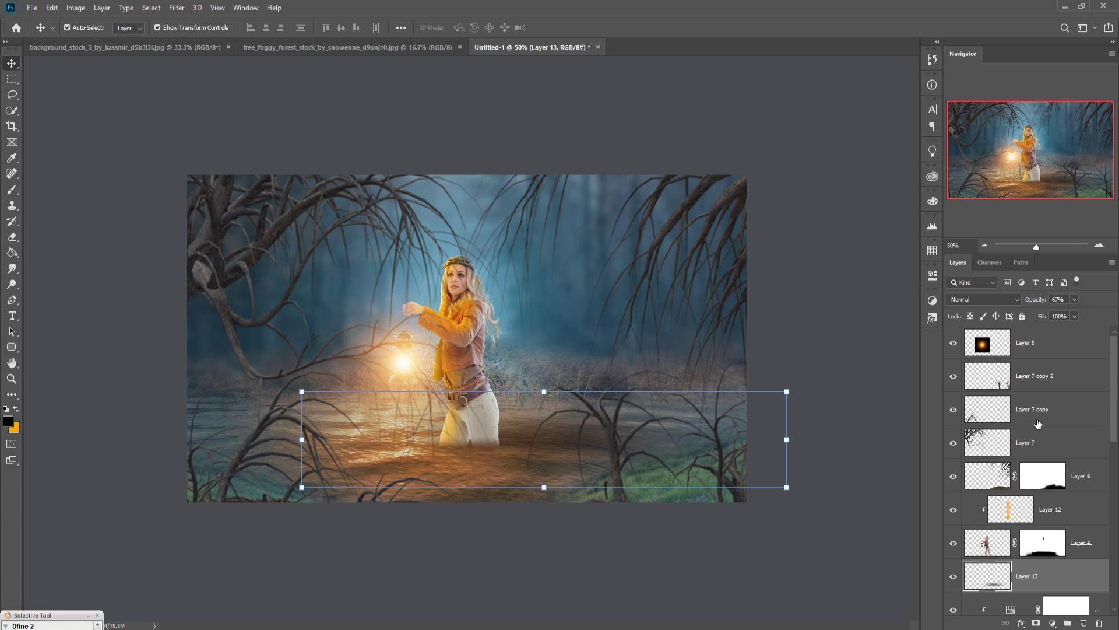
pyautogui.click(1072, 348)
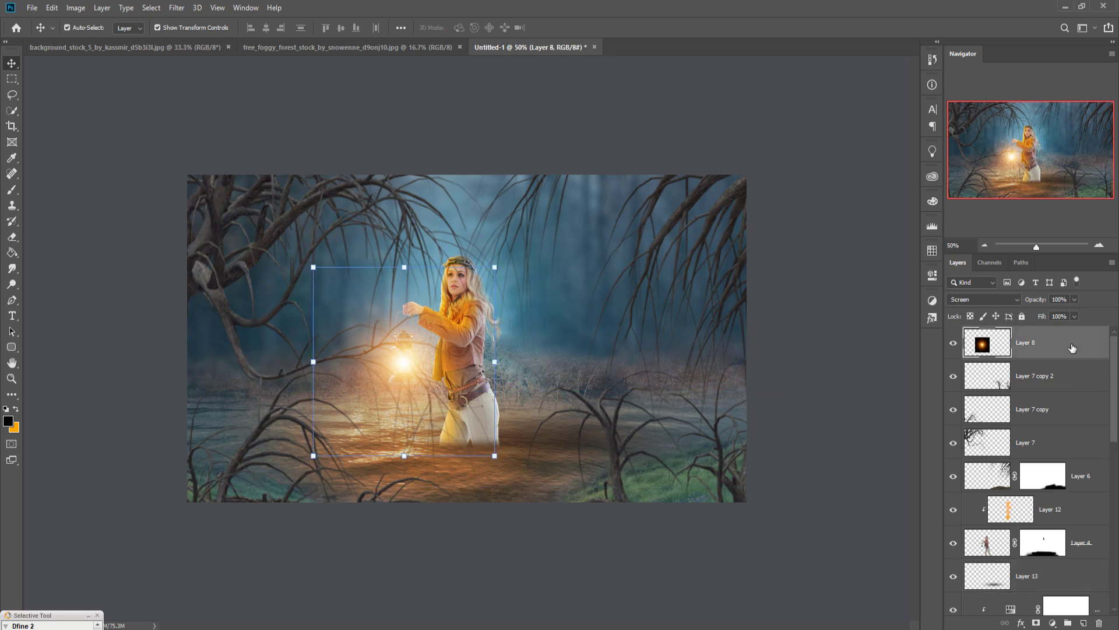
pyautogui.click(1053, 623)
pyautogui.click(1058, 518)
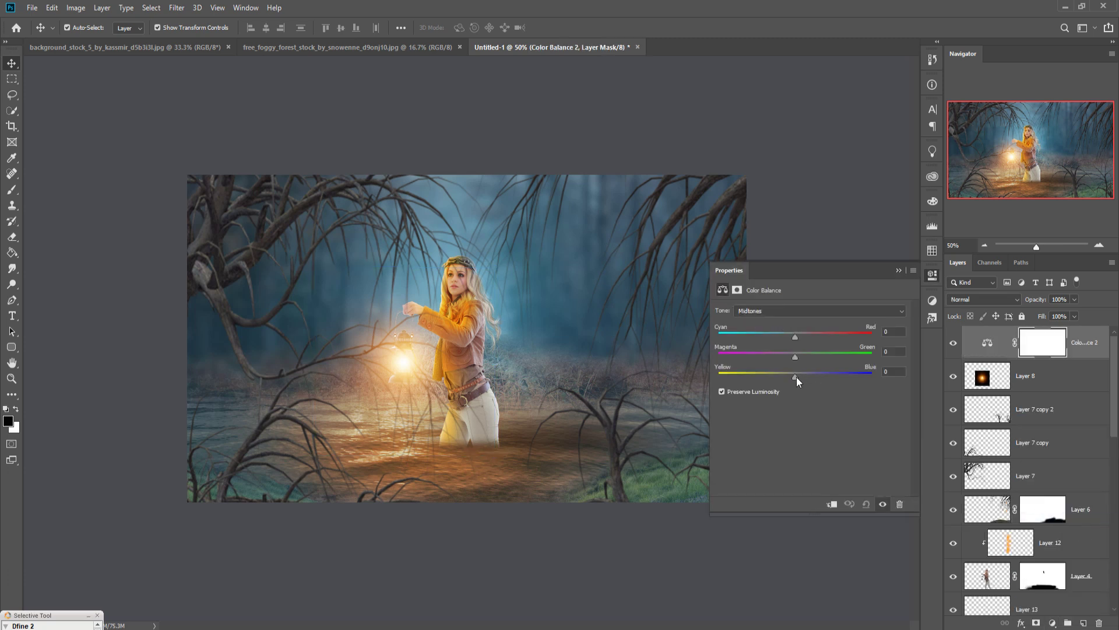
pyautogui.moveTo(797, 376); pyautogui.dragTo(810, 377)
pyautogui.moveTo(816, 376); pyautogui.dragTo(817, 376)
pyautogui.moveTo(795, 337); pyautogui.dragTo(798, 338)
pyautogui.click(897, 271)
pyautogui.click(1092, 346)
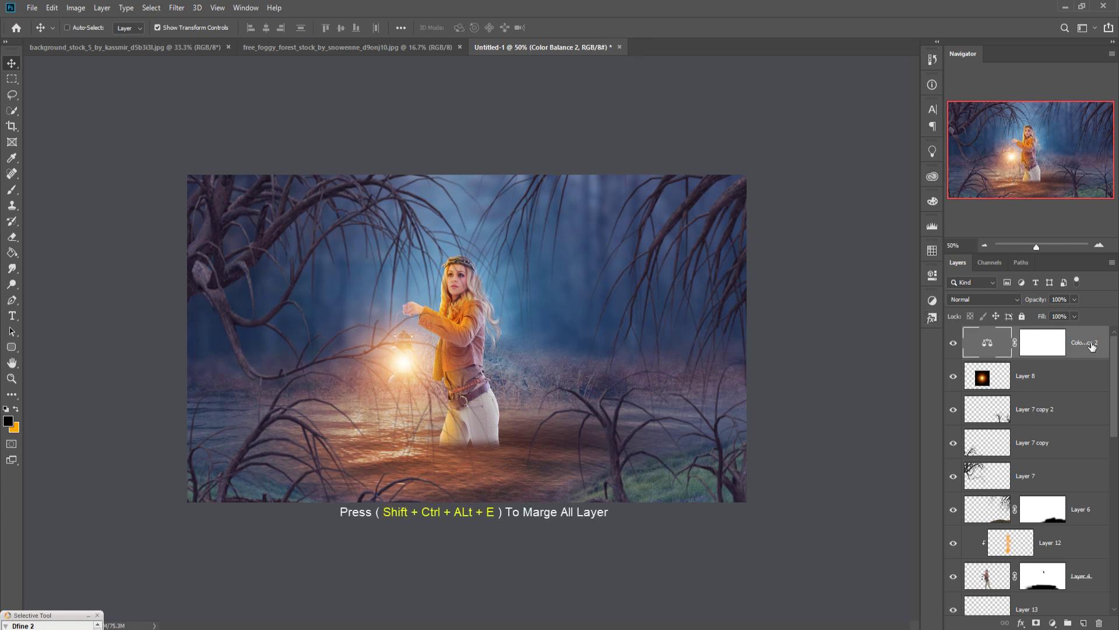
# Step: Stamp all visible layers into a new merged layer on top and duplicate that merged layer
pyautogui.hotkey('shift', 'ctrl', 'alt', 'e')
pyautogui.rightClick(1083, 343)
pyautogui.click(955, 184)
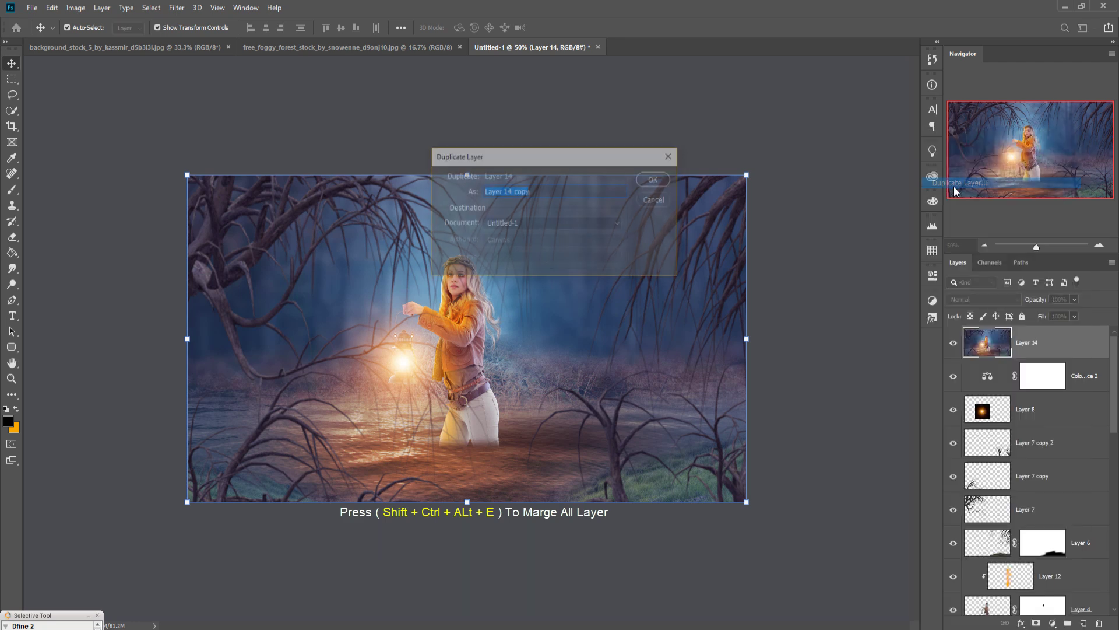
pyautogui.click(665, 181)
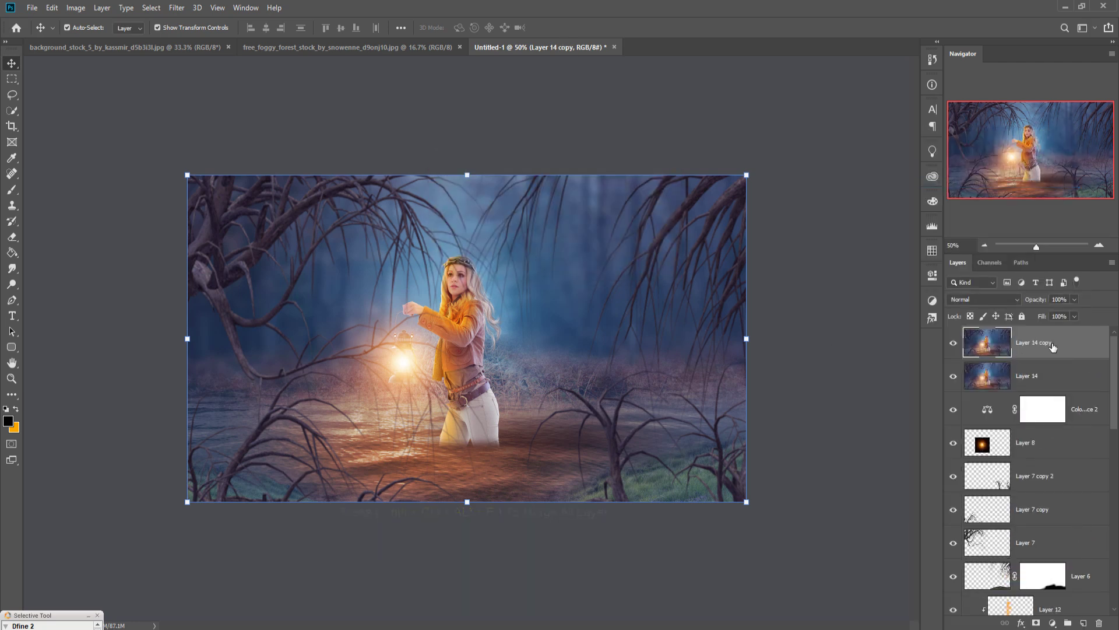
# Step: Start the Camera Raw filter on Layer 14 copy and set the post-crop vignetting amount to -26
pyautogui.click(176, 8)
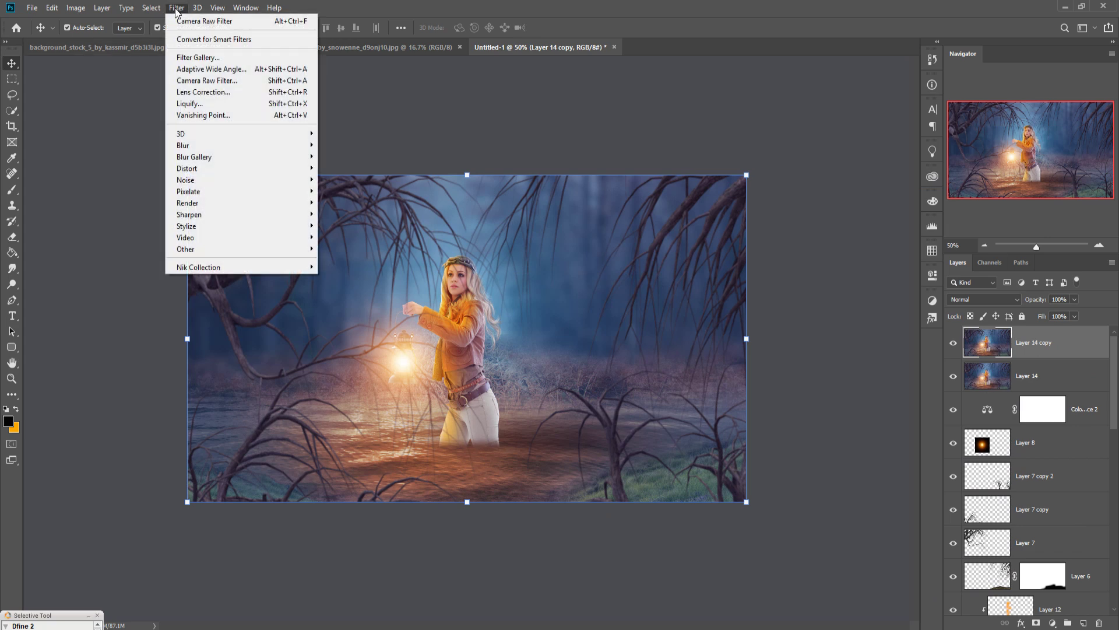
pyautogui.click(207, 81)
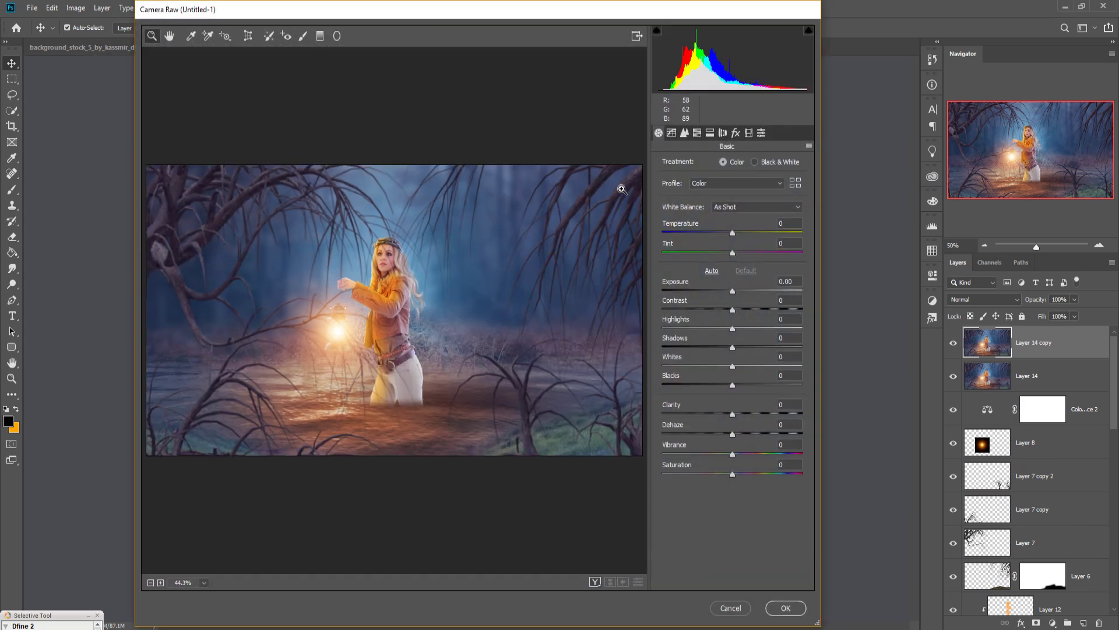
pyautogui.click(736, 133)
pyautogui.moveTo(733, 291); pyautogui.dragTo(716, 293)
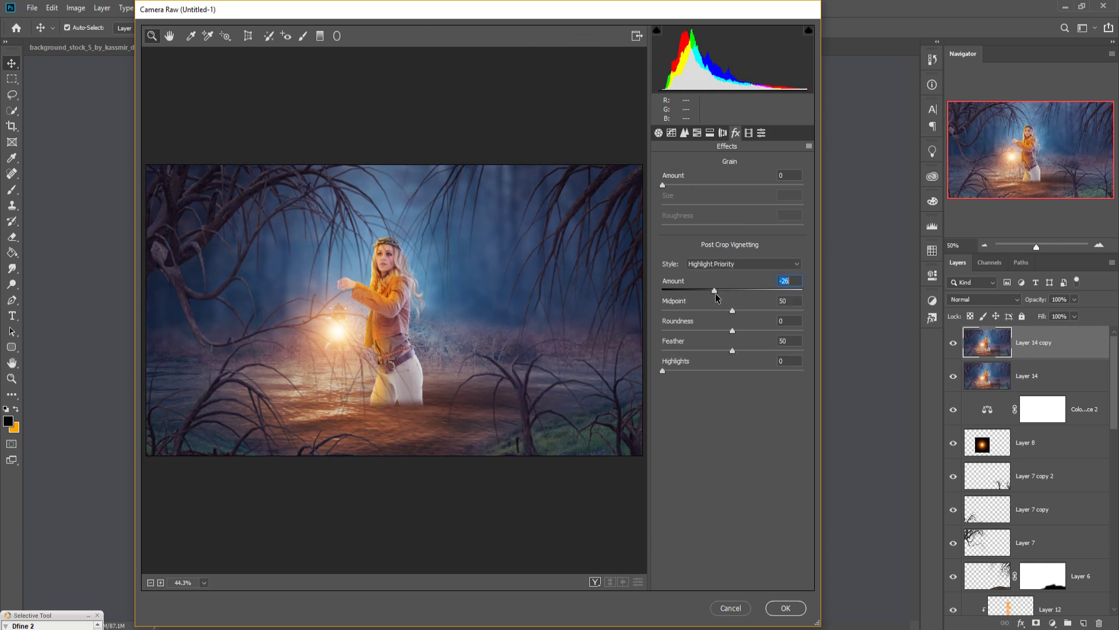
# Step: Apply split toning with highlights at hue 30, saturation 11 and shadows at hue 215, saturation 6
pyautogui.click(712, 134)
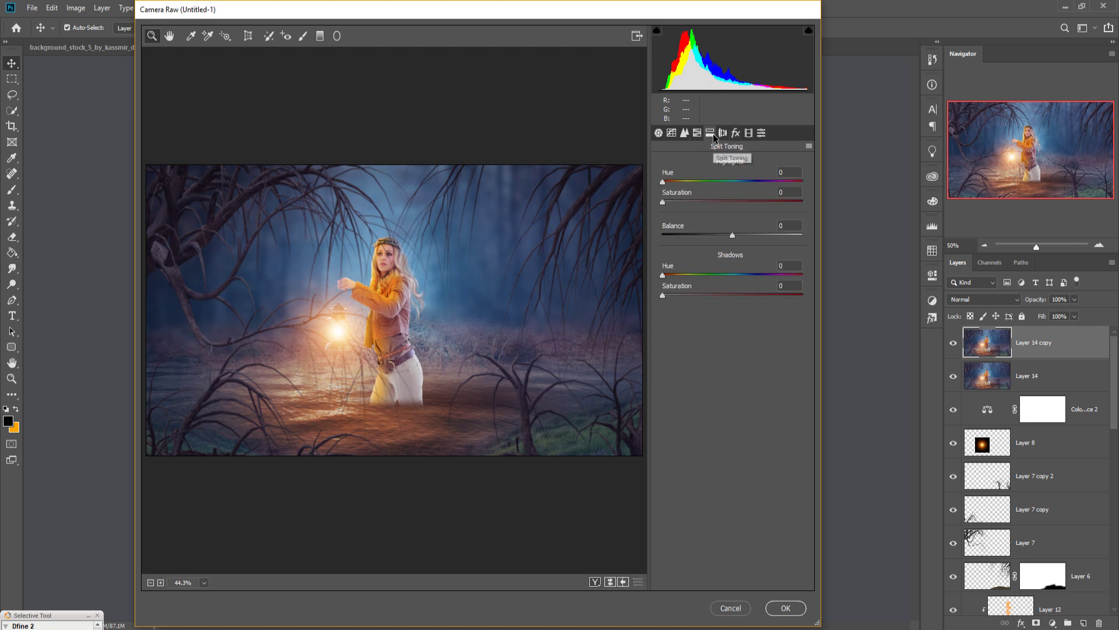
pyautogui.moveTo(663, 182); pyautogui.dragTo(679, 200)
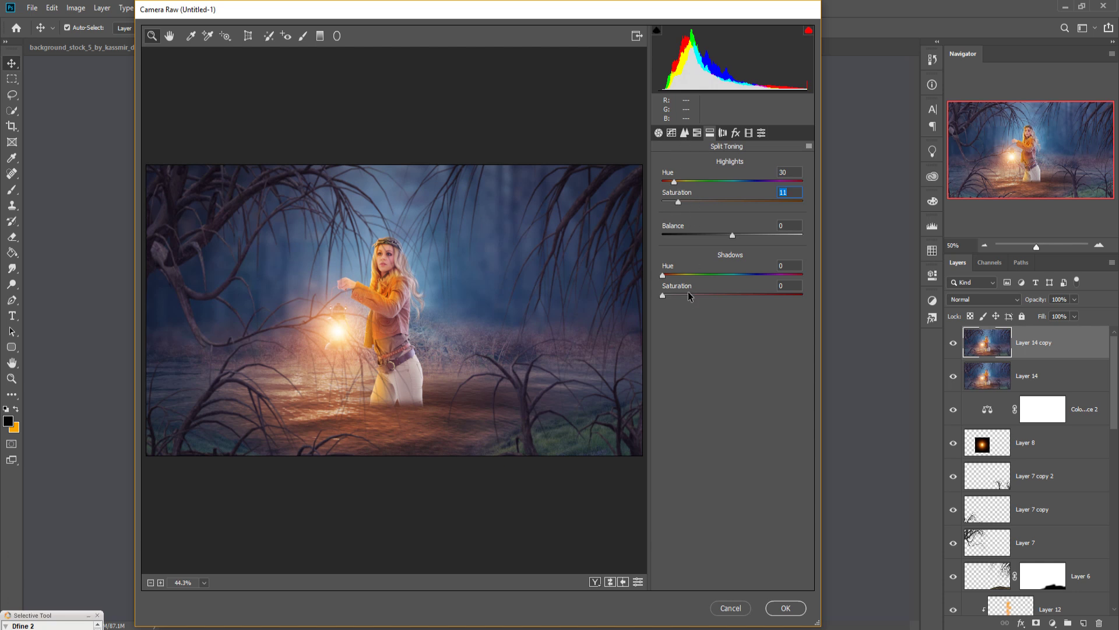
pyautogui.moveTo(661, 277); pyautogui.dragTo(745, 275)
pyautogui.moveTo(662, 294); pyautogui.dragTo(671, 292)
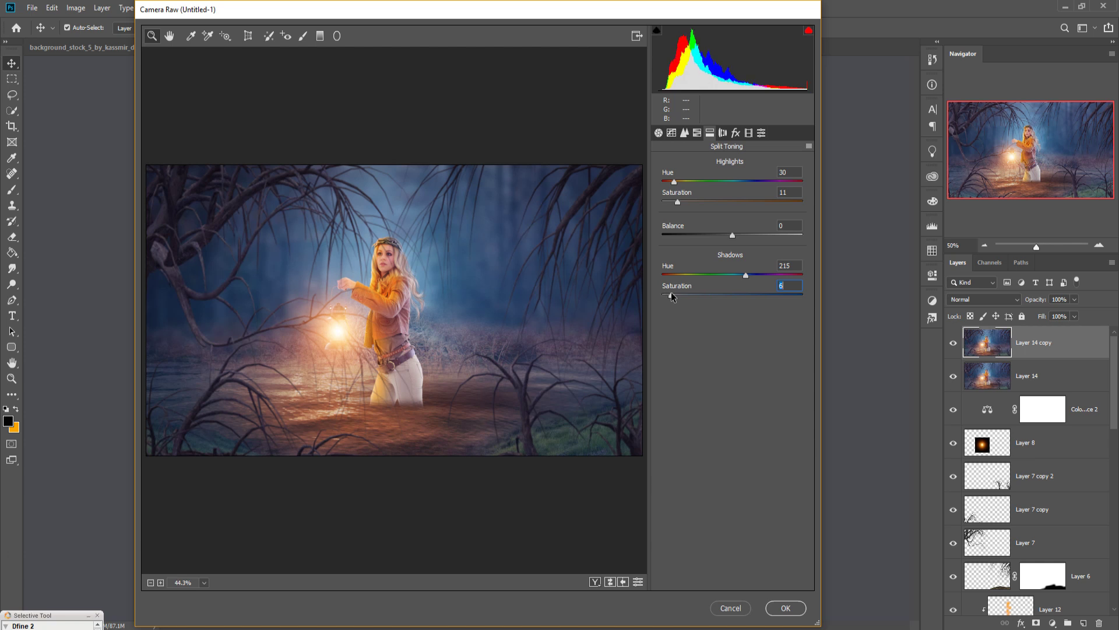
# Step: Set the Camera Raw sharpening amount to 19
pyautogui.click(685, 133)
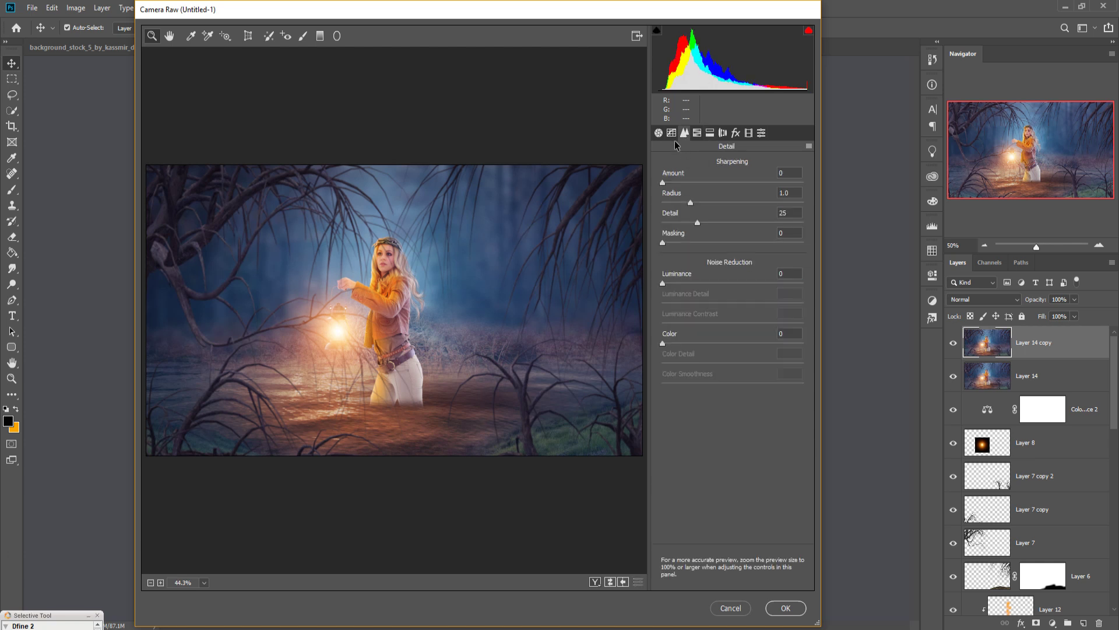
pyautogui.click(672, 133)
pyautogui.click(681, 136)
pyautogui.moveTo(686, 183); pyautogui.dragTo(681, 187)
# Step: Adjust the parametric tone curve to Highlights +24, Lights +18, Darks -8 and Shadows -10
pyautogui.click(672, 133)
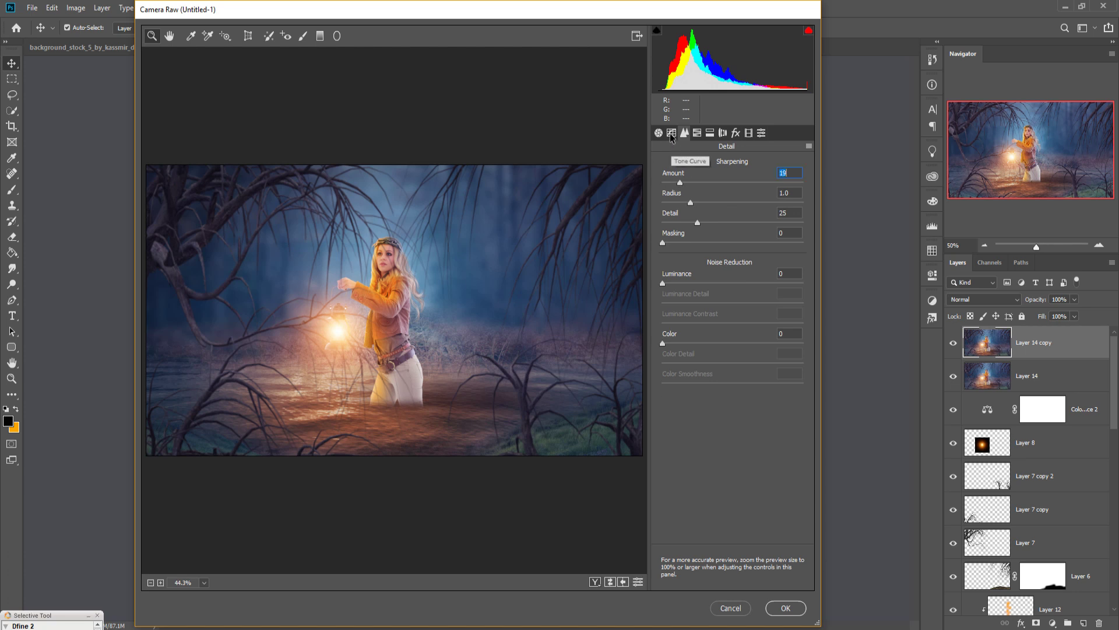
pyautogui.moveTo(733, 360); pyautogui.dragTo(749, 360)
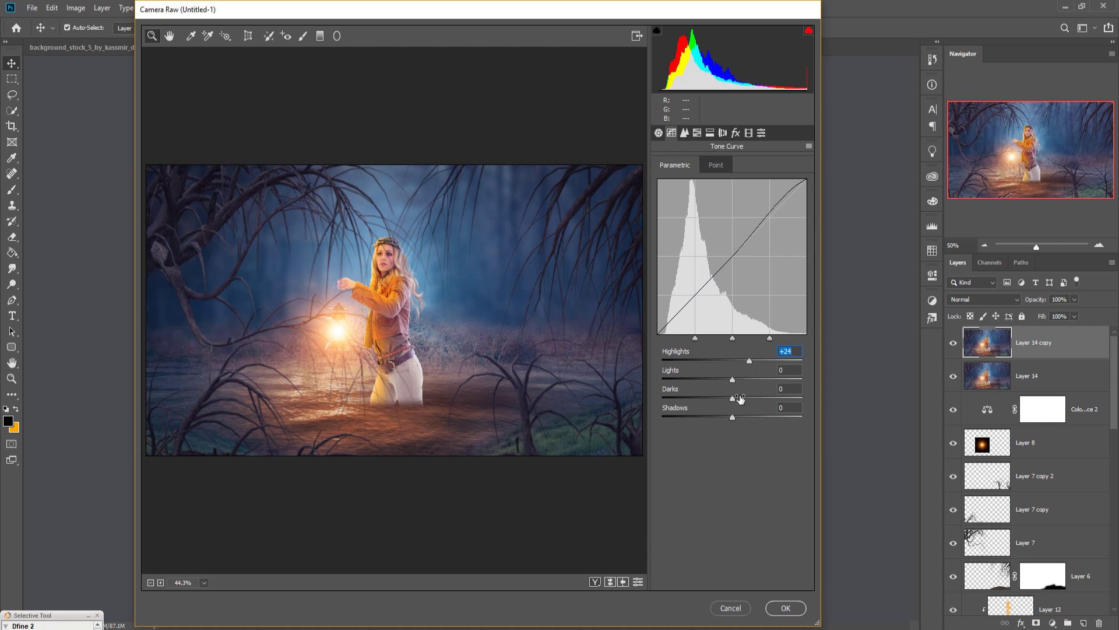
pyautogui.moveTo(733, 398); pyautogui.dragTo(727, 400)
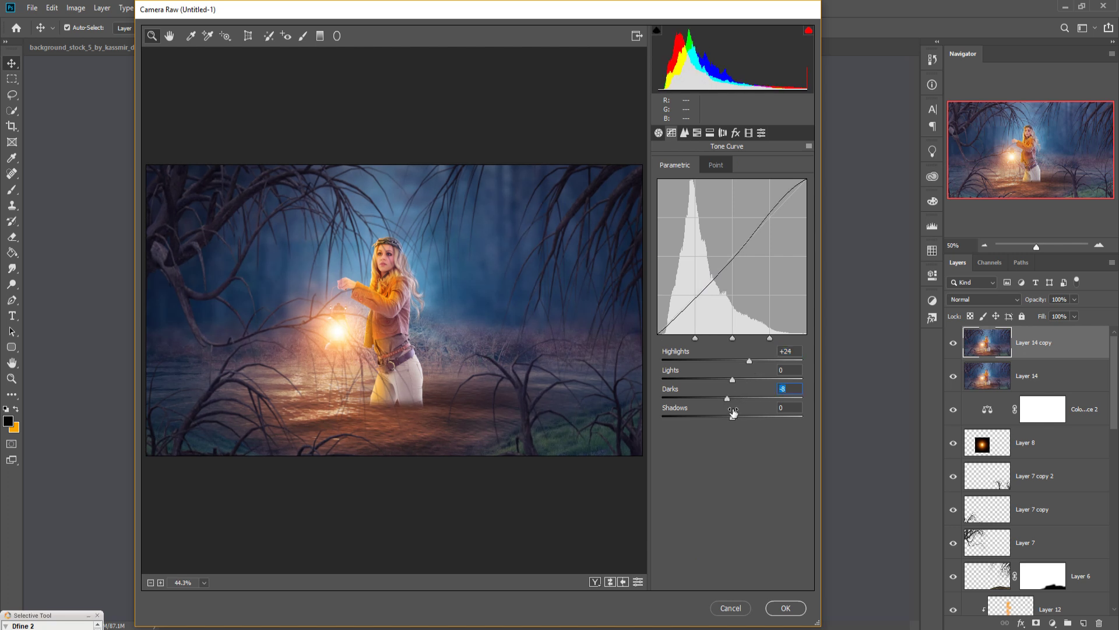
pyautogui.moveTo(732, 379); pyautogui.dragTo(744, 378)
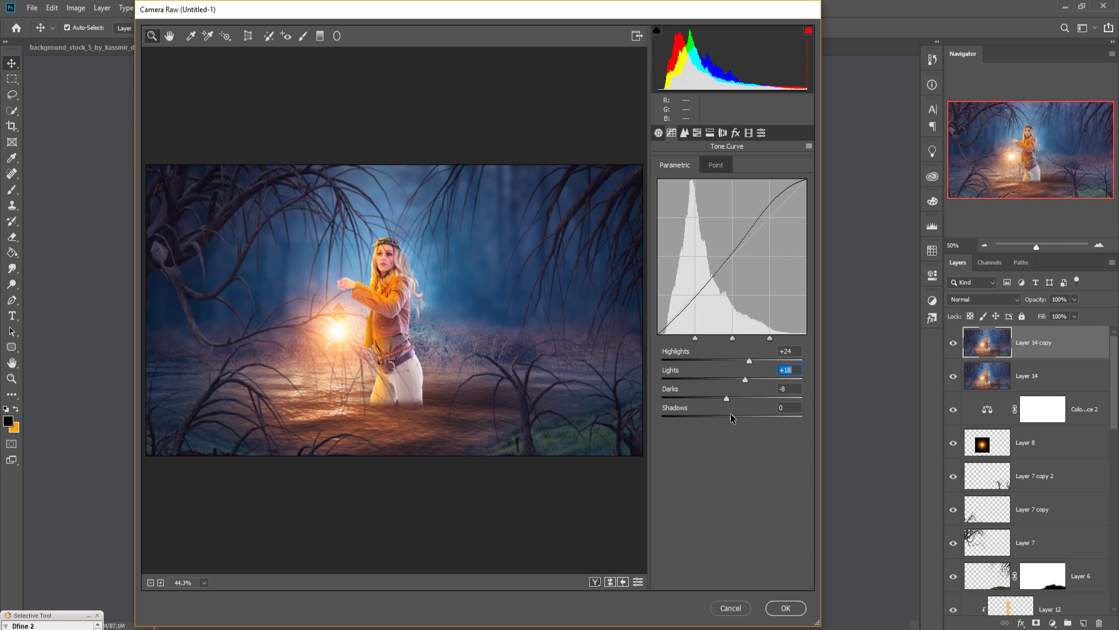
pyautogui.moveTo(732, 417); pyautogui.dragTo(725, 418)
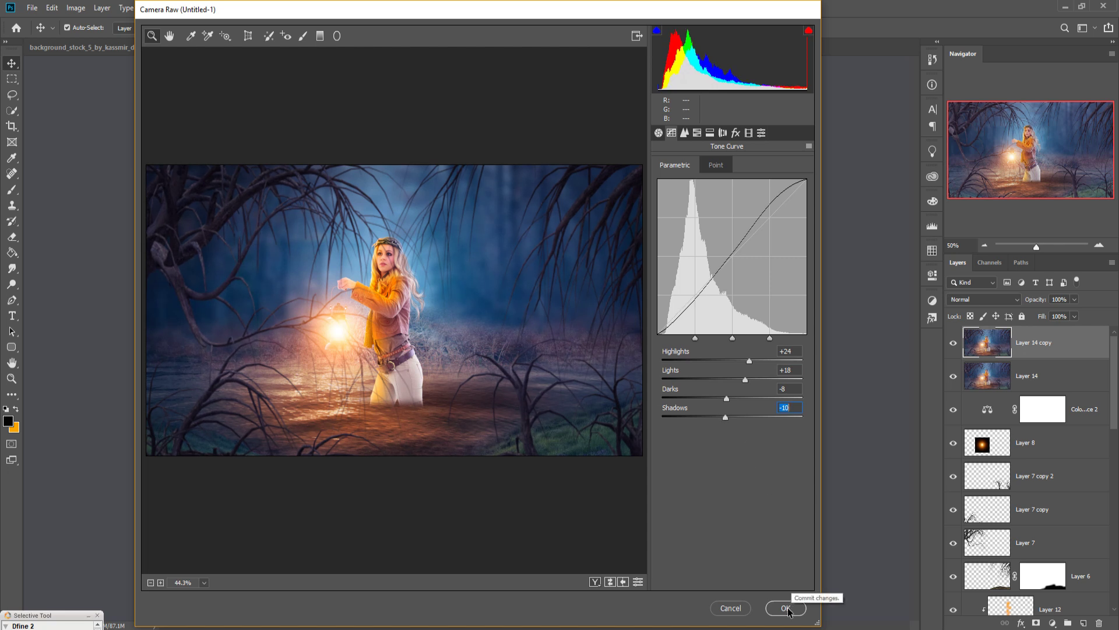
# Step: Raise the overall saturation slightly in the basic adjustments and apply the Camera Raw filter
pyautogui.click(658, 132)
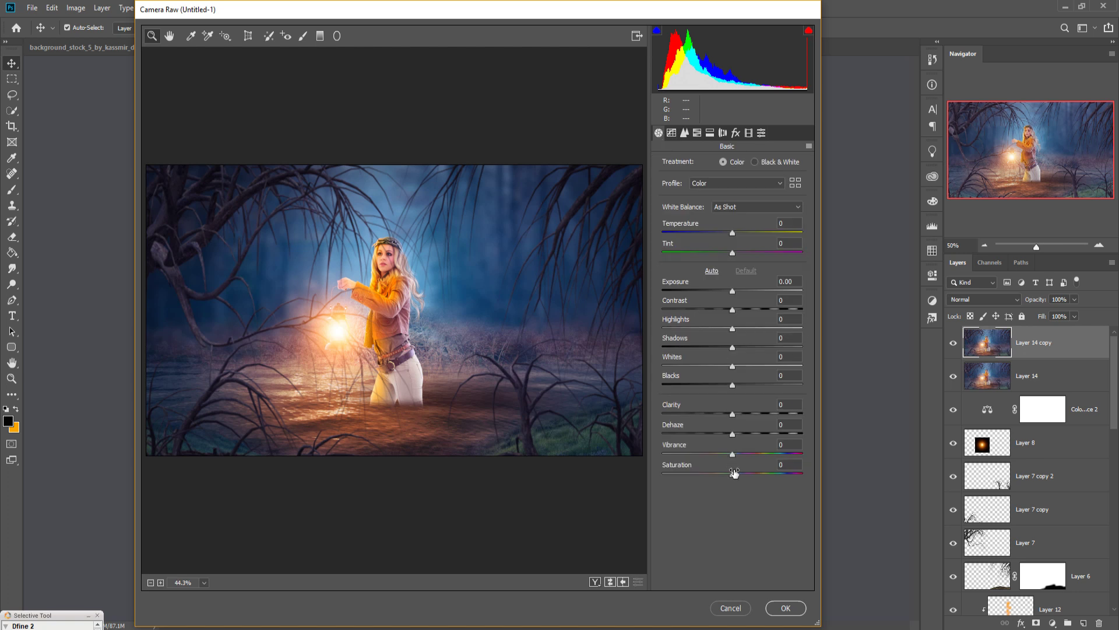
pyautogui.moveTo(732, 475); pyautogui.dragTo(740, 474)
pyautogui.moveTo(739, 474); pyautogui.dragTo(735, 477)
pyautogui.click(785, 608)
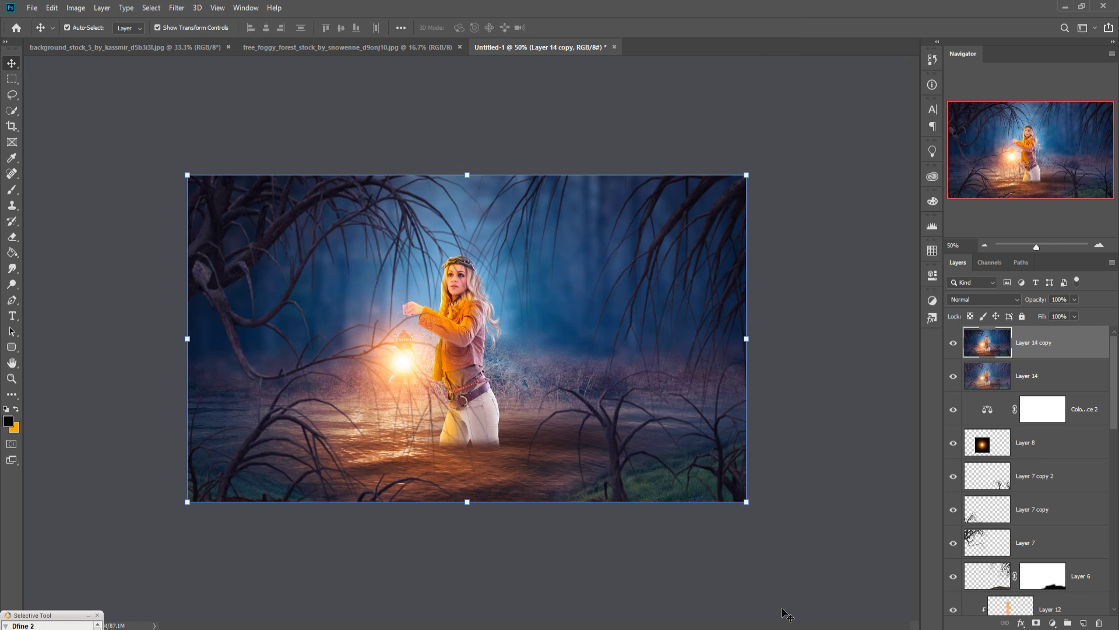
# Step: Apply the Color Efex Pro 4 Cross Processing filter with method L02 at about 26% strength, slightly reducing its Shadows setting
pyautogui.click(177, 7)
pyautogui.moveTo(229, 268)
pyautogui.click(351, 276)
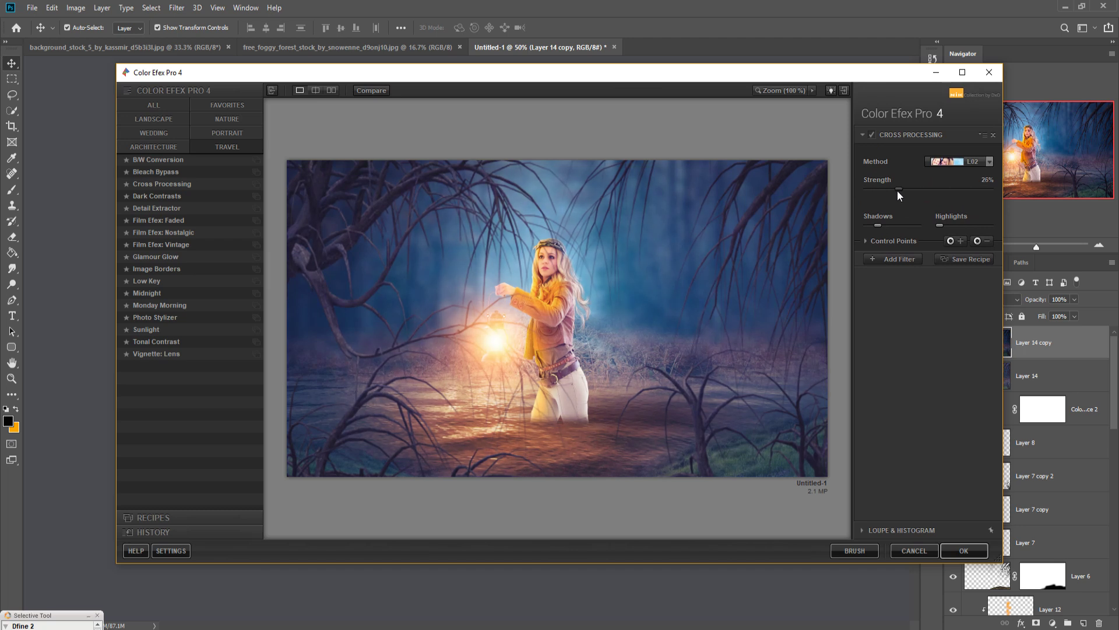
pyautogui.moveTo(925, 192); pyautogui.dragTo(893, 193)
pyautogui.moveTo(881, 228); pyautogui.dragTo(877, 230)
pyautogui.click(950, 548)
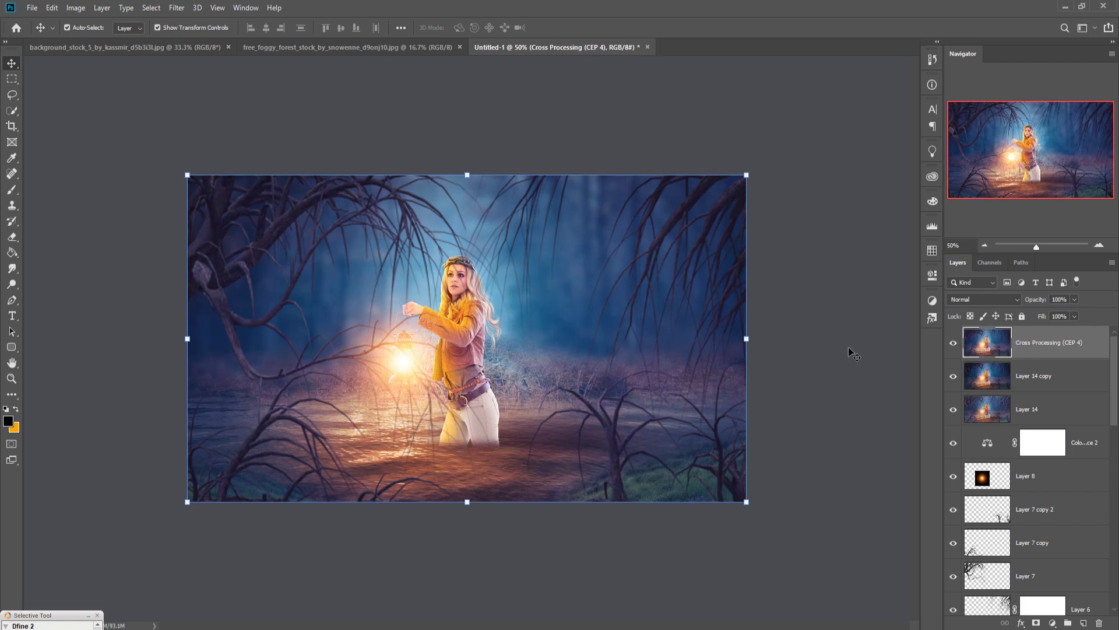
# Step: Add a Photo Filter adjustment layer with its default settings above the Cross Processing layer
pyautogui.click(1083, 623)
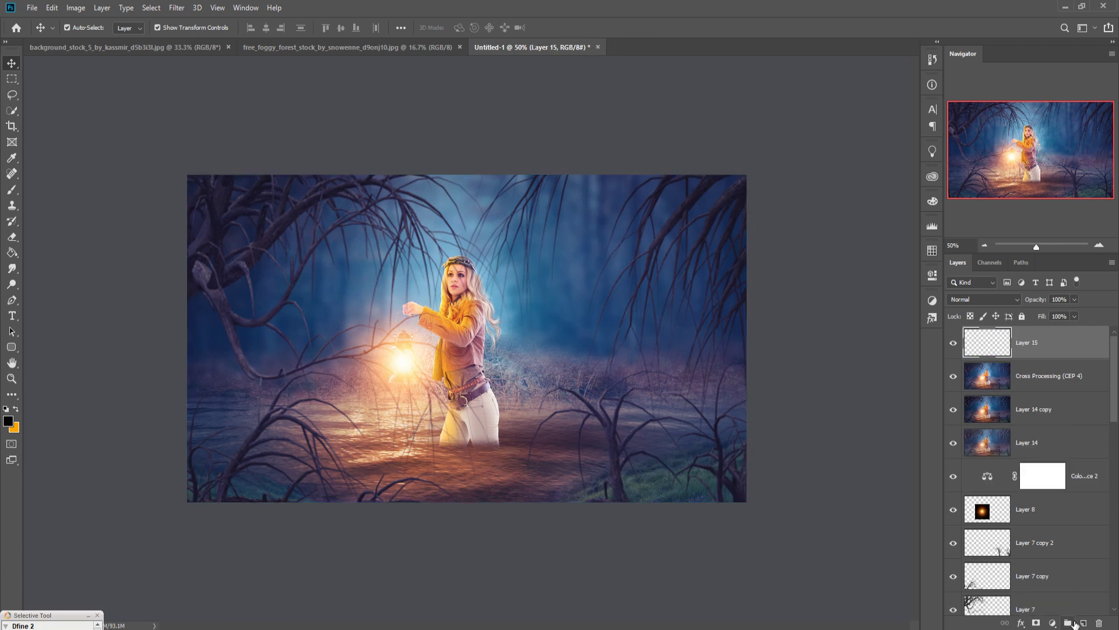
pyautogui.hotkey('ctrl', 'z')
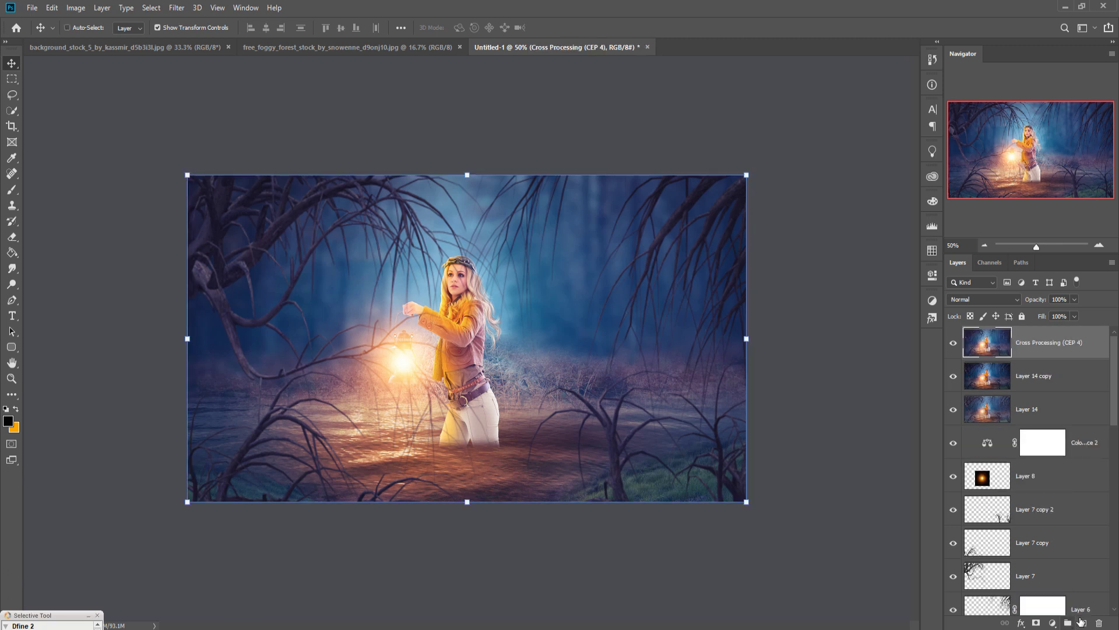
pyautogui.click(1052, 623)
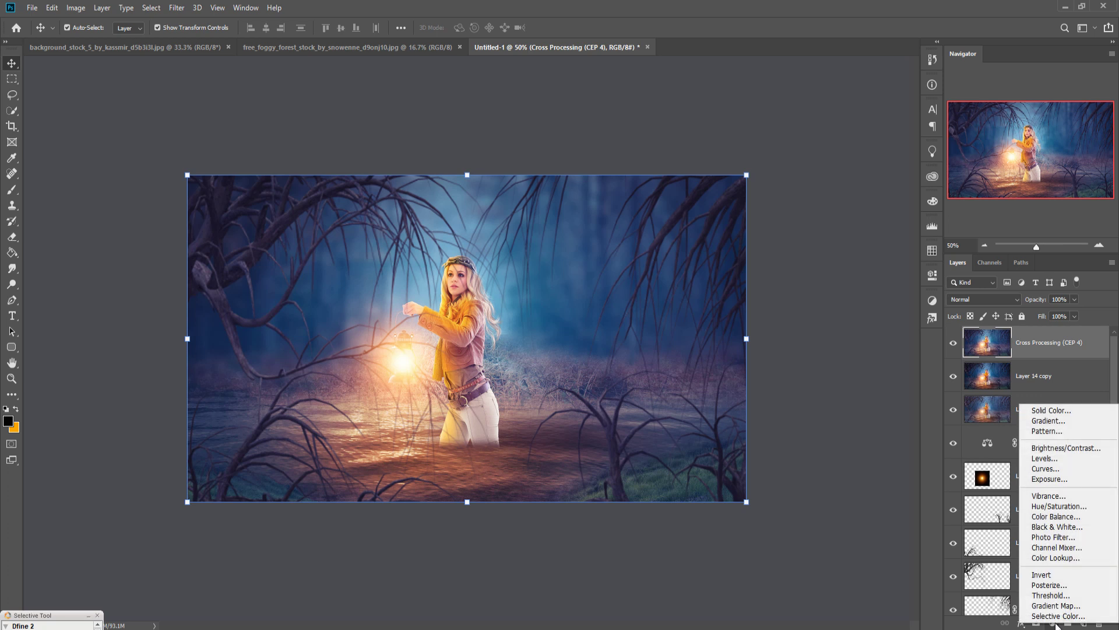
pyautogui.click(1052, 540)
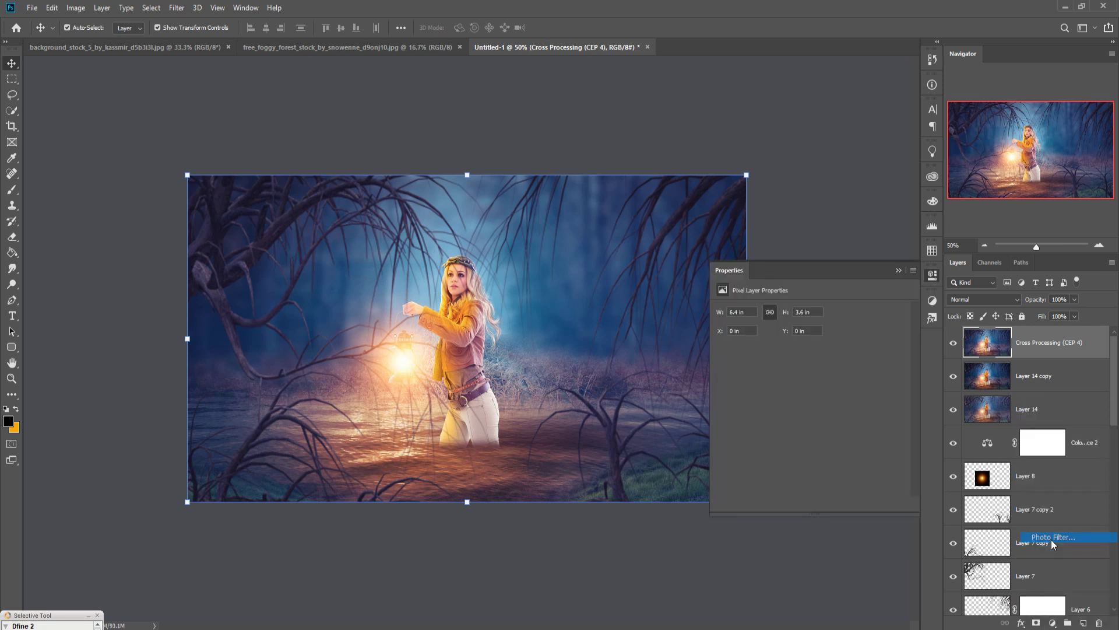
pyautogui.click(898, 270)
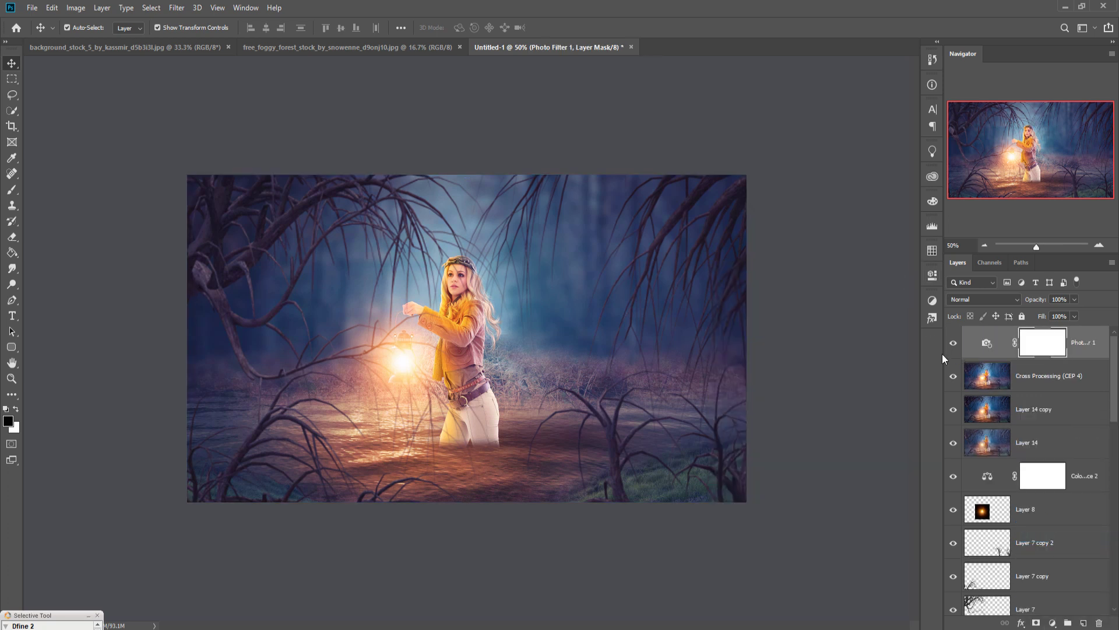
# Step: Add a linear 90° Gradient Fill layer fading from a dark lower edge to transparent and set its blend mode to Soft Light
pyautogui.click(1058, 625)
pyautogui.click(1058, 425)
pyautogui.click(907, 177)
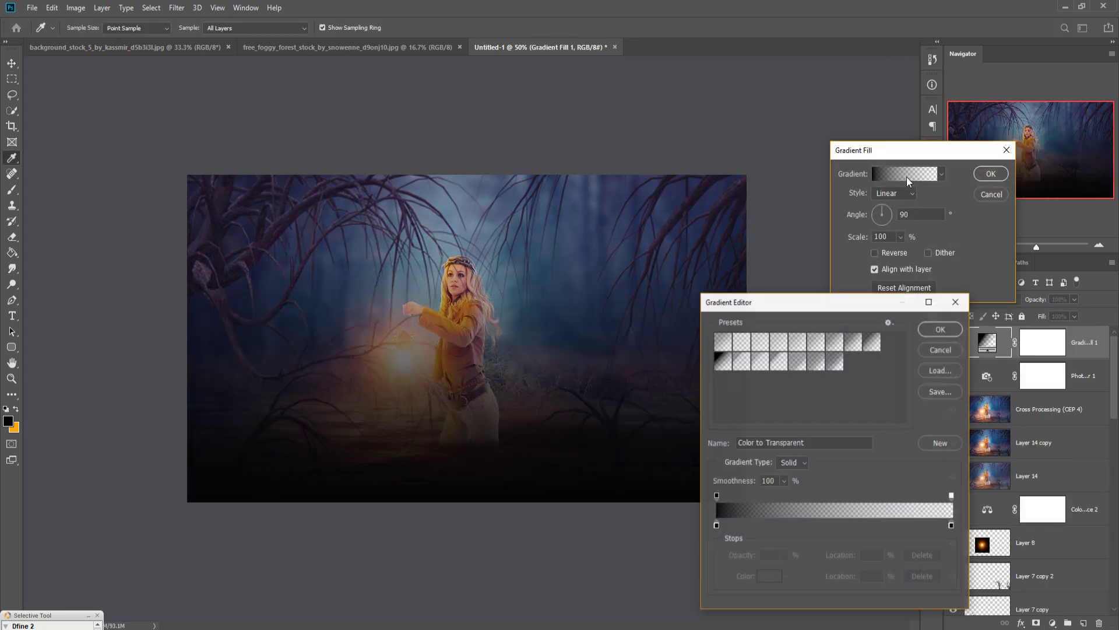
pyautogui.click(784, 352)
pyautogui.click(940, 329)
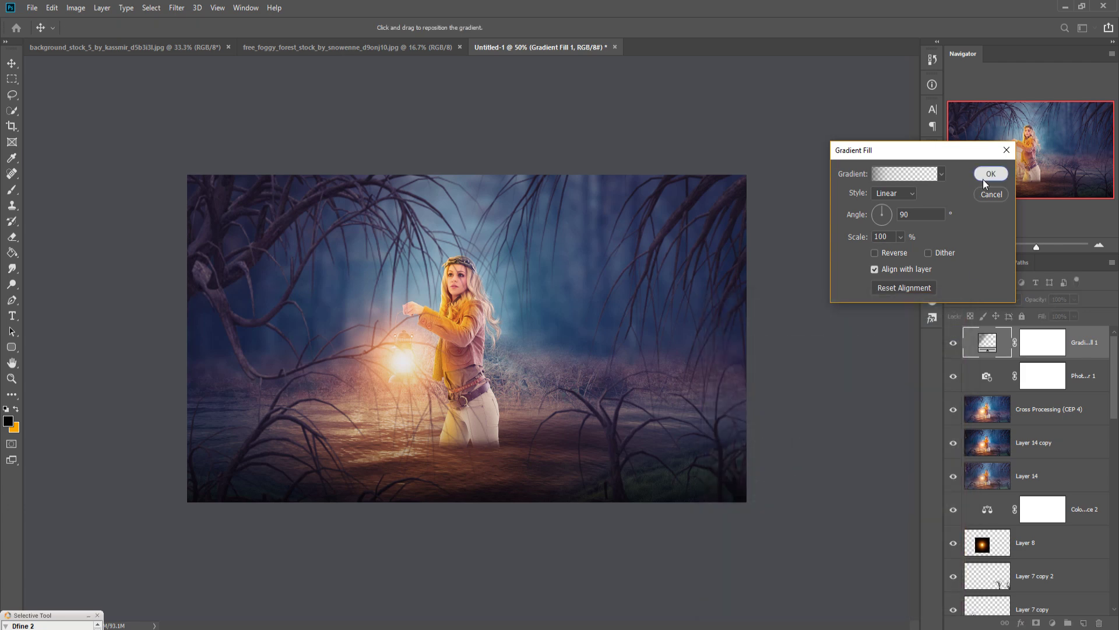
pyautogui.click(989, 175)
pyautogui.click(1014, 301)
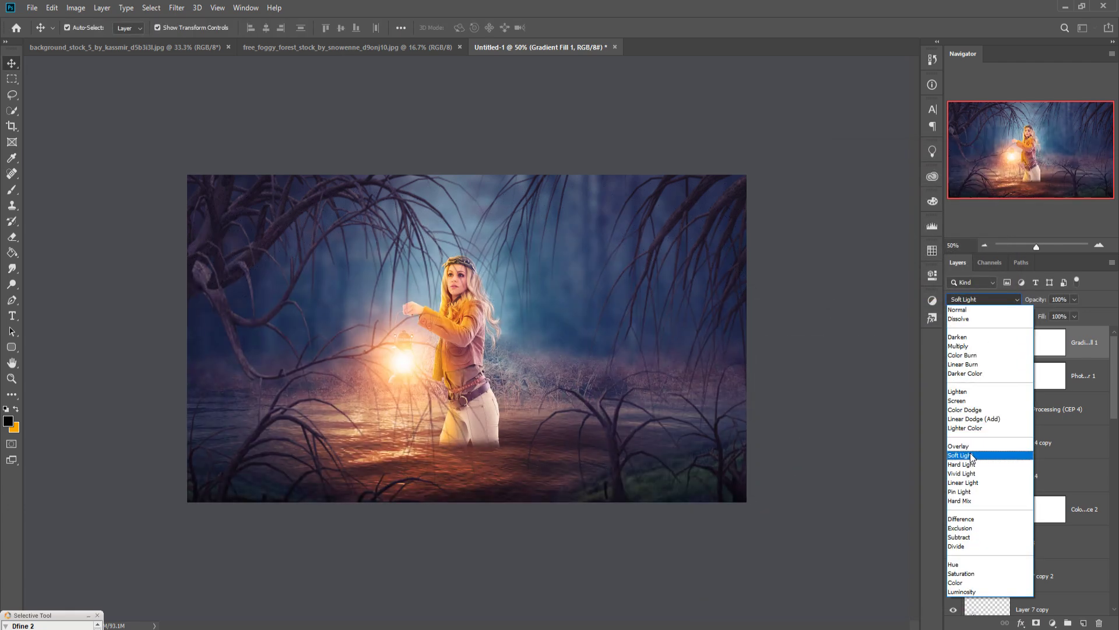
pyautogui.click(967, 455)
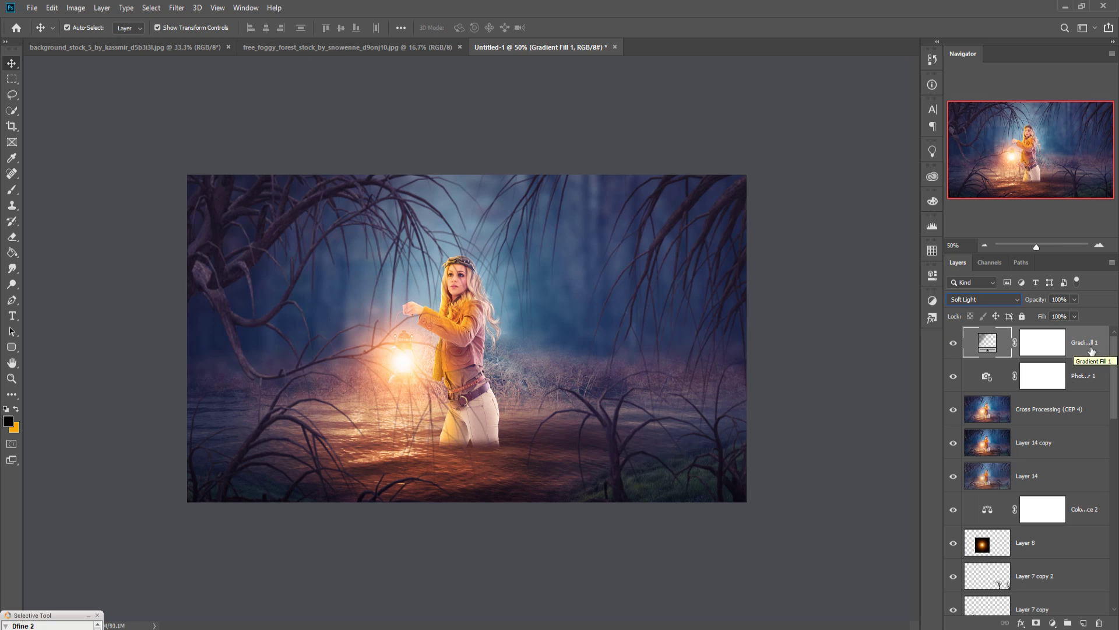
# Step: Stamp the visible layers into a new merged layer, and add another layer above it filled with 50% Gray at 100% opacity
pyautogui.press('ctrl')
pyautogui.hotkey('ctrl', 'shift', 'alt', 'e')
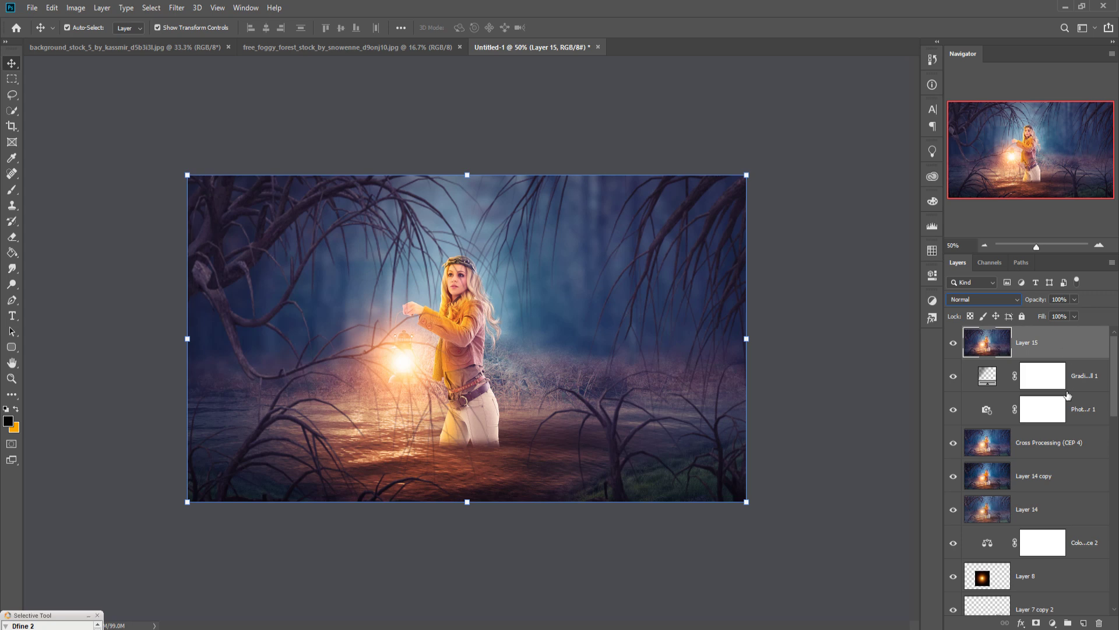
pyautogui.click(1083, 623)
pyautogui.click(52, 7)
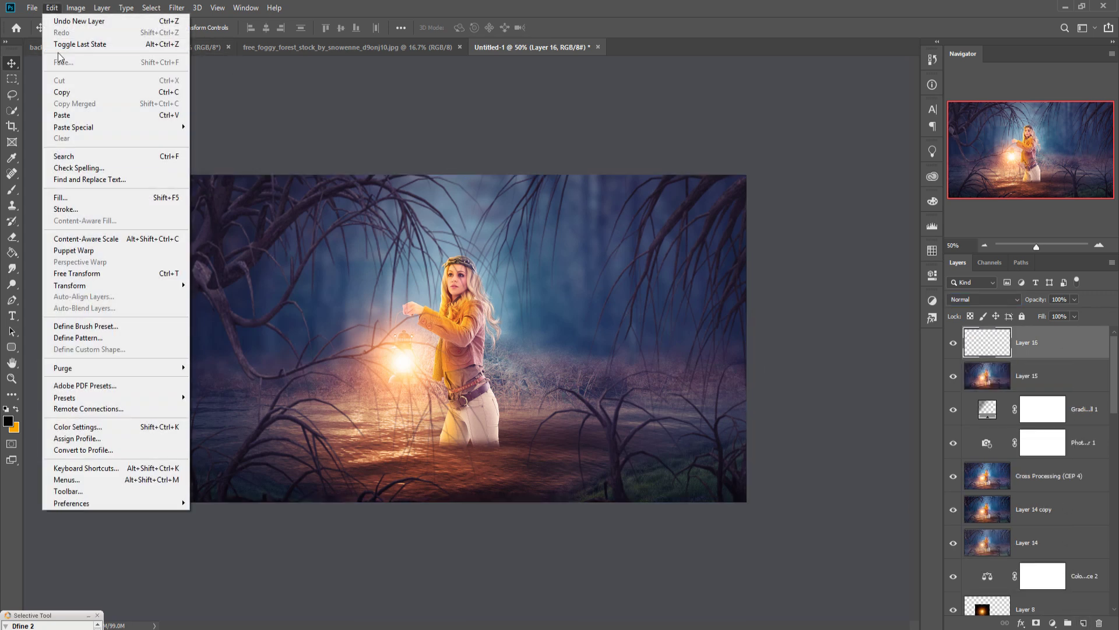
pyautogui.click(64, 198)
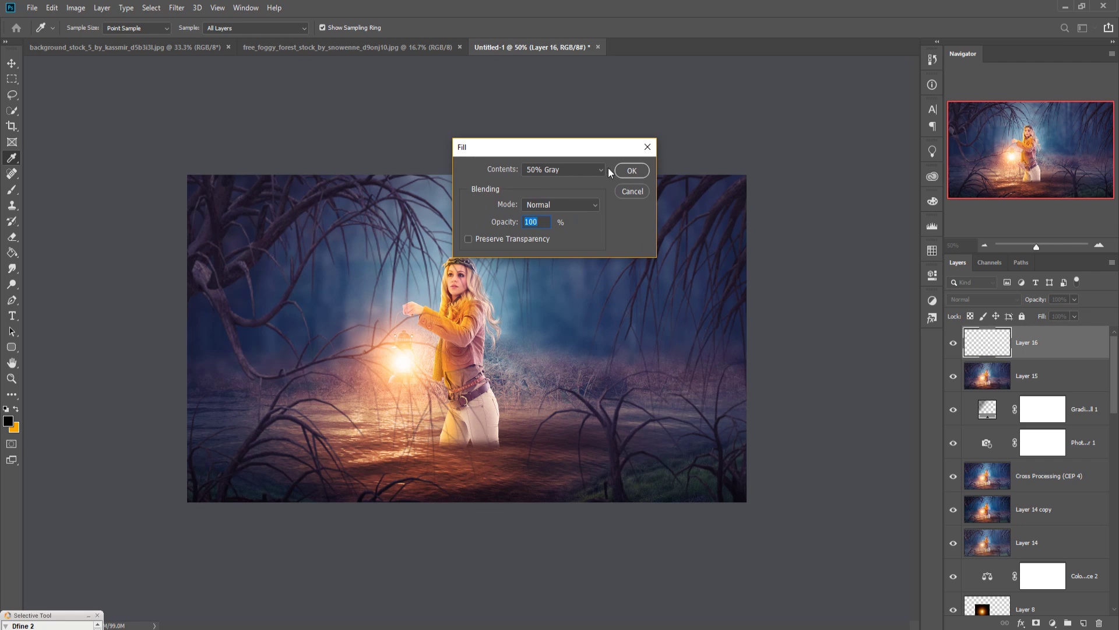
pyautogui.click(630, 170)
# Step: Set the gray Layer 16's blend mode to Soft Light and stamp all visible layers into a new top layer
pyautogui.press('v')
pyautogui.click(983, 299)
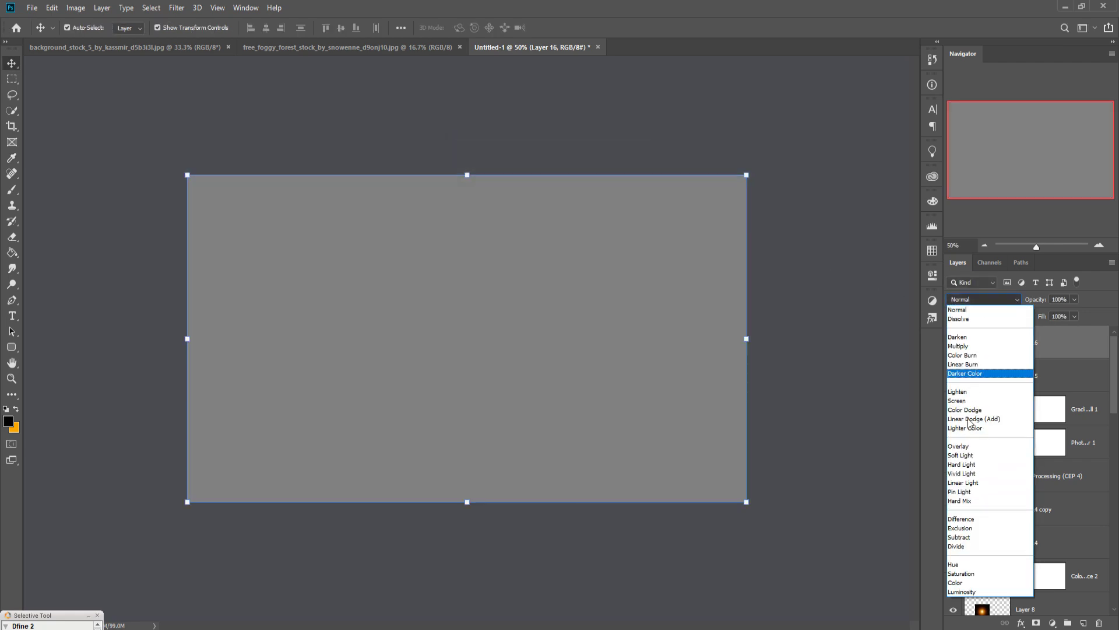
pyautogui.click(962, 372)
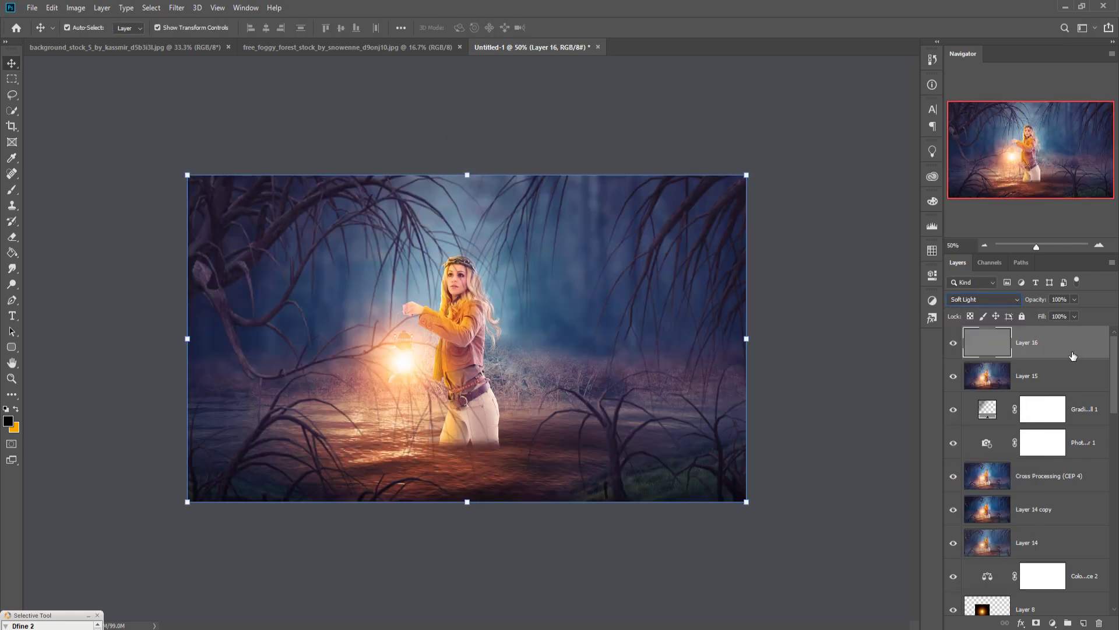
pyautogui.hotkey('ctrl', 'alt', 'shift', 'e')
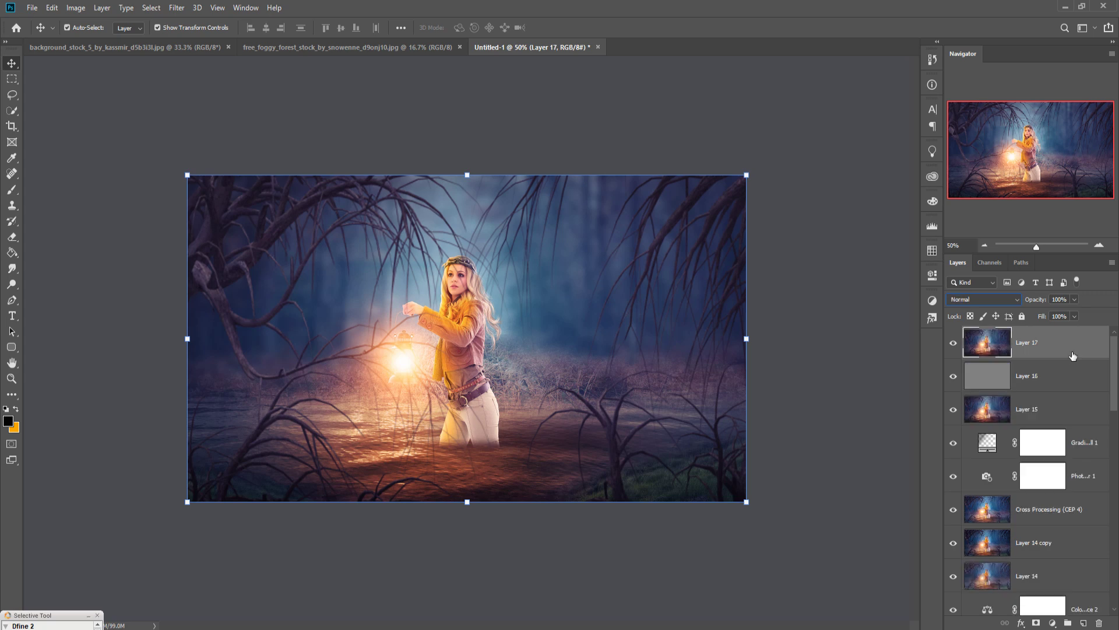